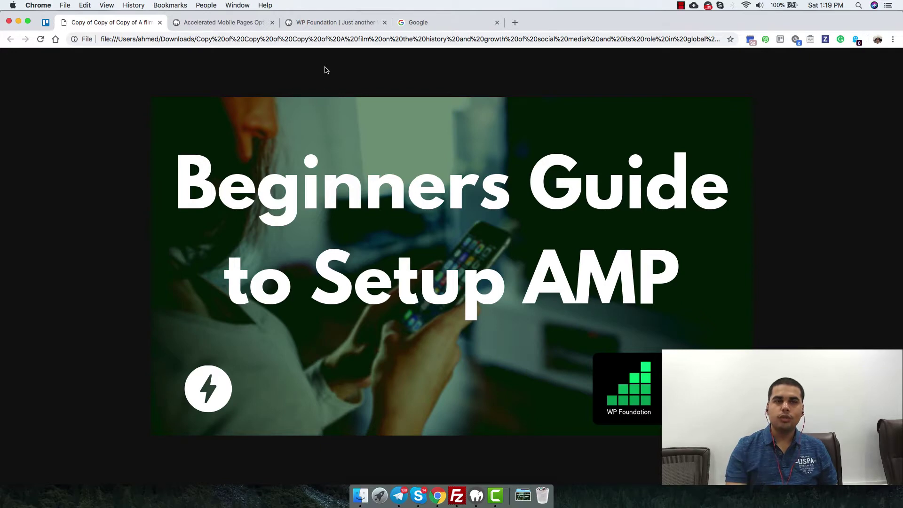
Step: Set the DIG IT image from the media library as the AMP logo and save the changes
{"action": "left_click", "coordinate": [226, 24]}
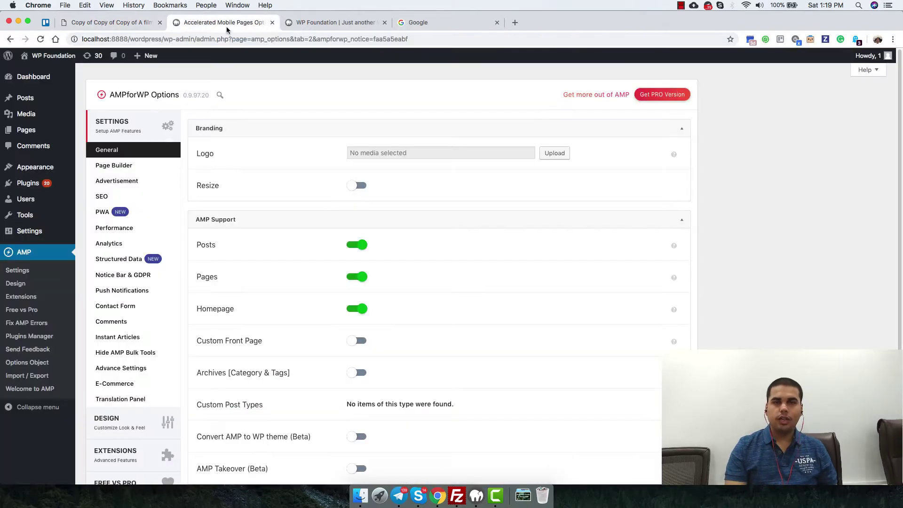
{"action": "left_click", "coordinate": [168, 150]}
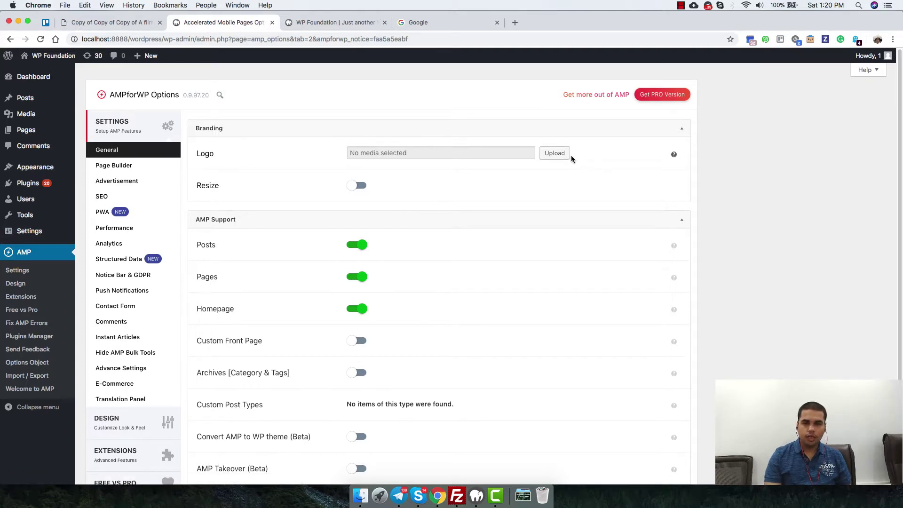
{"action": "left_click", "coordinate": [553, 154]}
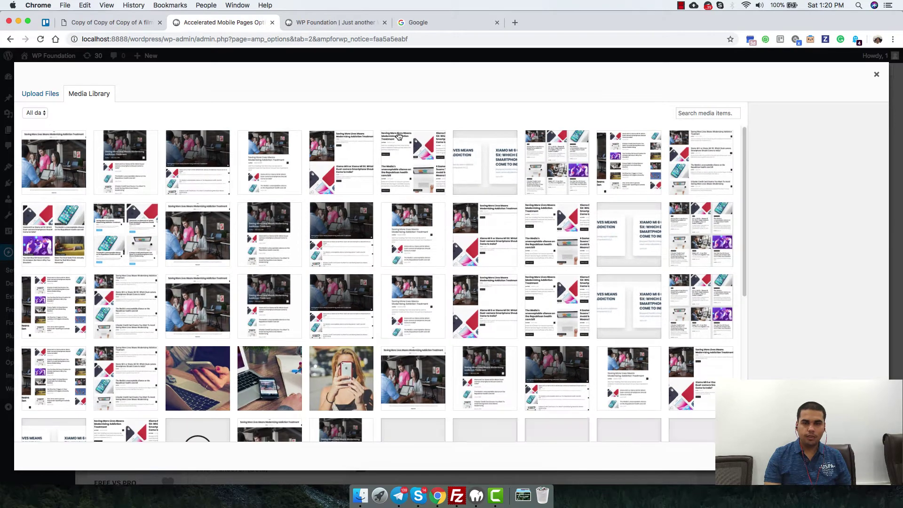
{"action": "scroll", "coordinate": [609, 218], "scroll_direction": "down", "scroll_amount": 10}
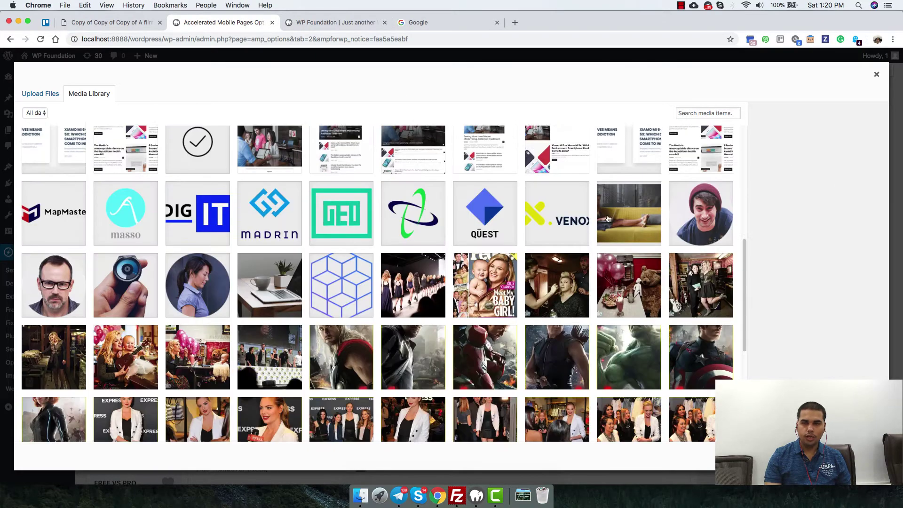
{"action": "left_click", "coordinate": [215, 219]}
{"action": "left_click", "coordinate": [866, 455]}
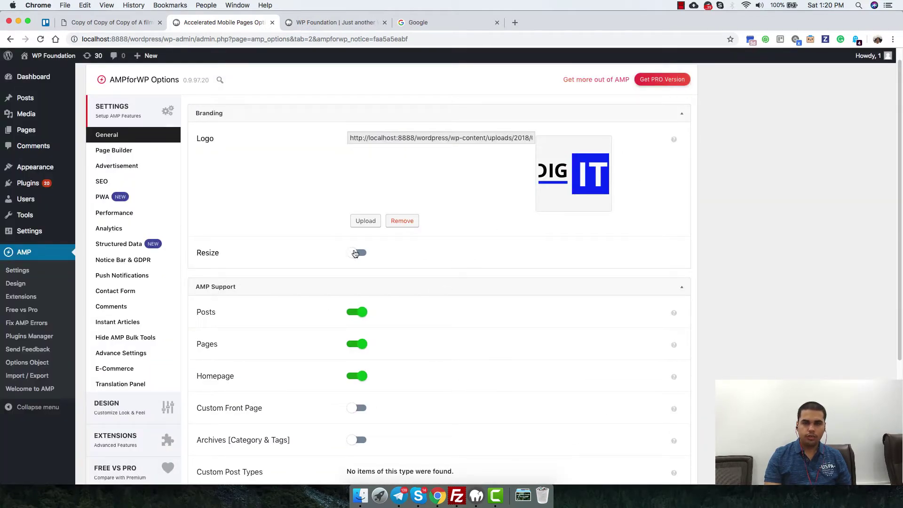
{"action": "scroll", "coordinate": [567, 298], "scroll_direction": "down", "scroll_amount": 4}
{"action": "left_click", "coordinate": [537, 395]}
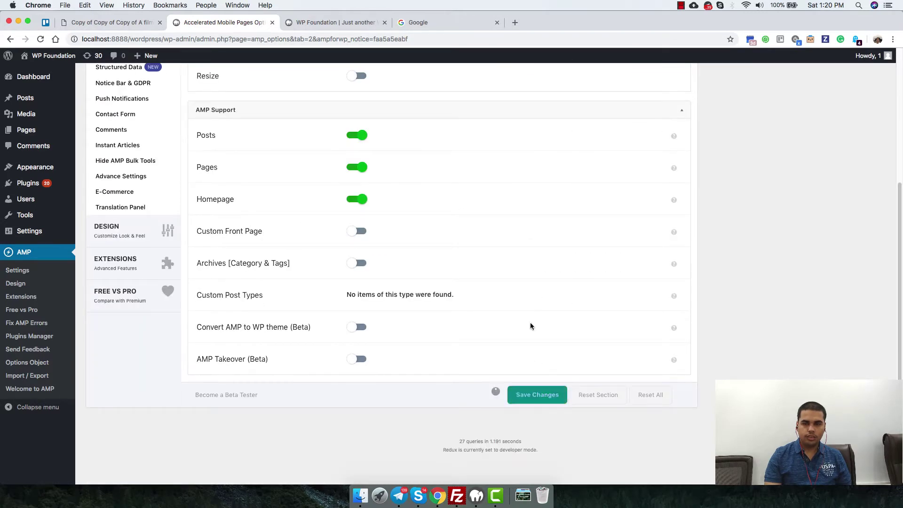
Step: Open the site's AMP version in a new tab and check the logo in its header
{"action": "mouse_move", "coordinate": [62, 62]}
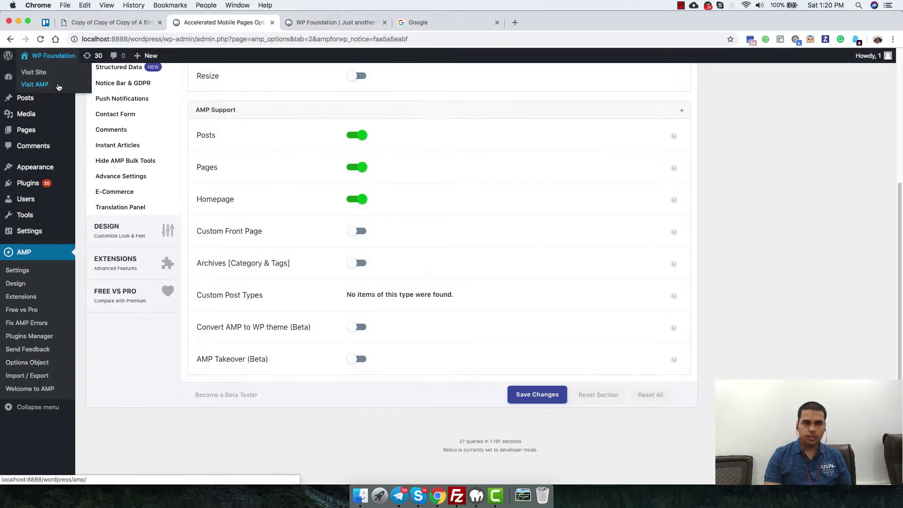
{"action": "right_click", "coordinate": [56, 83]}
{"action": "left_click", "coordinate": [318, 57]}
{"action": "left_click", "coordinate": [330, 24]}
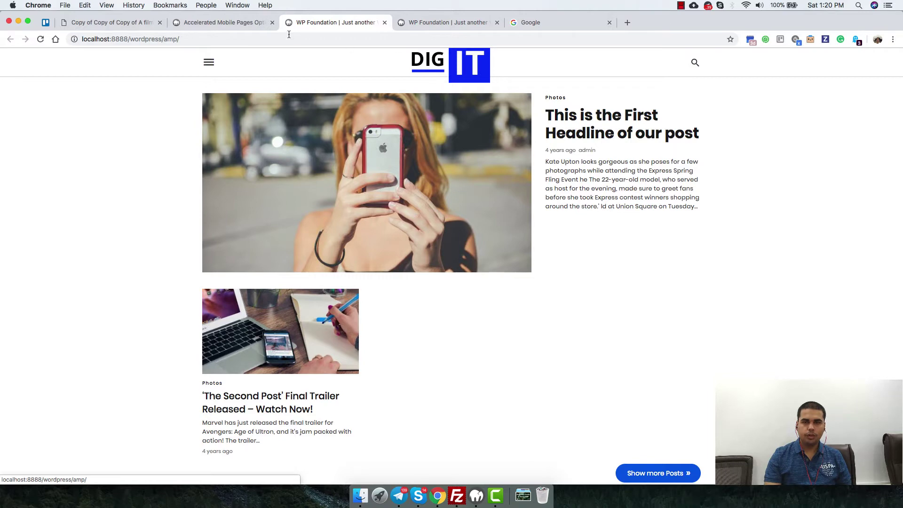
Step: Enable logo resizing in the AMP settings, set the size to 63, save, and reload the AMP page
{"action": "left_click_drag", "start_coordinate": [219, 15], "coordinate": [225, 16]}
{"action": "left_click", "coordinate": [226, 20]}
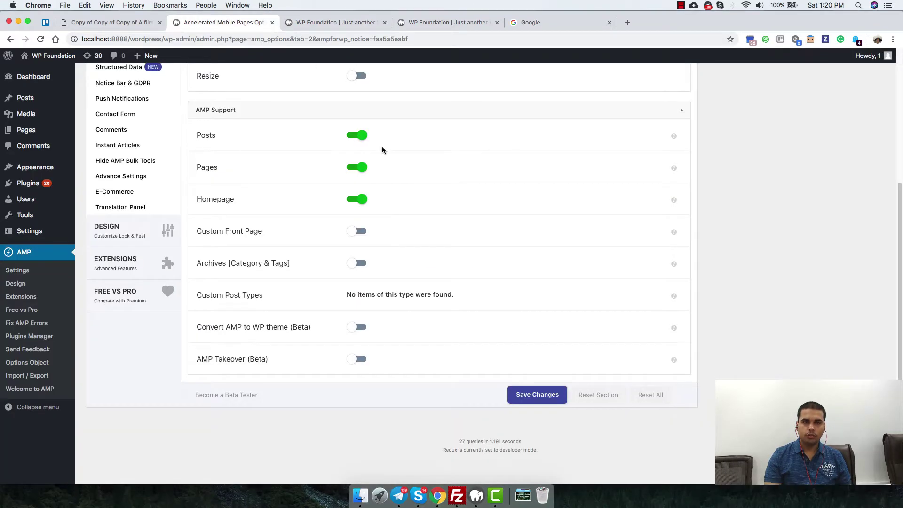
{"action": "scroll", "coordinate": [379, 188], "scroll_direction": "up", "scroll_amount": 5}
{"action": "left_click", "coordinate": [358, 268]}
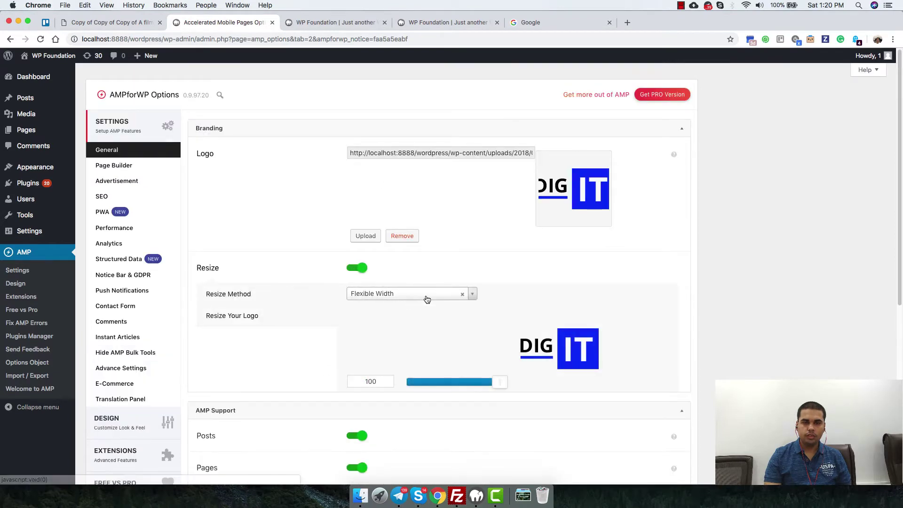
{"action": "left_click_drag", "start_coordinate": [499, 385], "coordinate": [468, 387]}
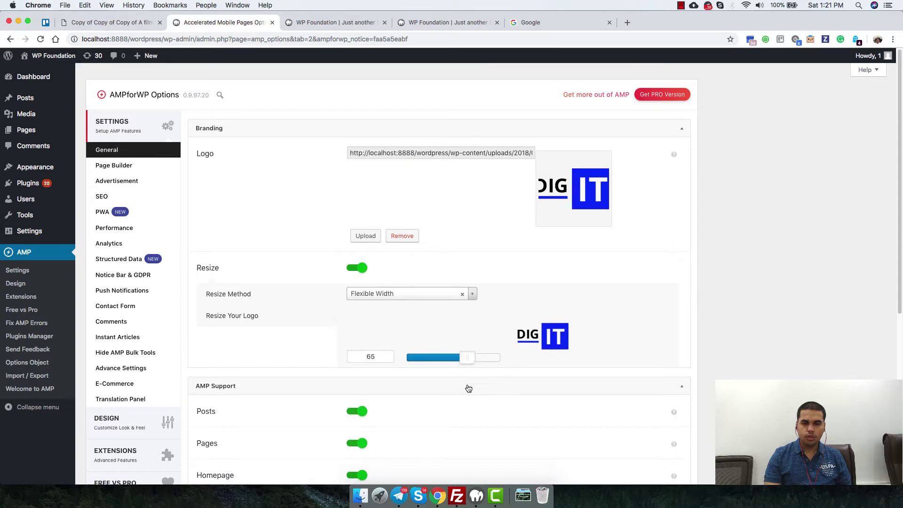
{"action": "scroll", "coordinate": [472, 389], "scroll_direction": "down", "scroll_amount": 6}
{"action": "left_click", "coordinate": [535, 399]}
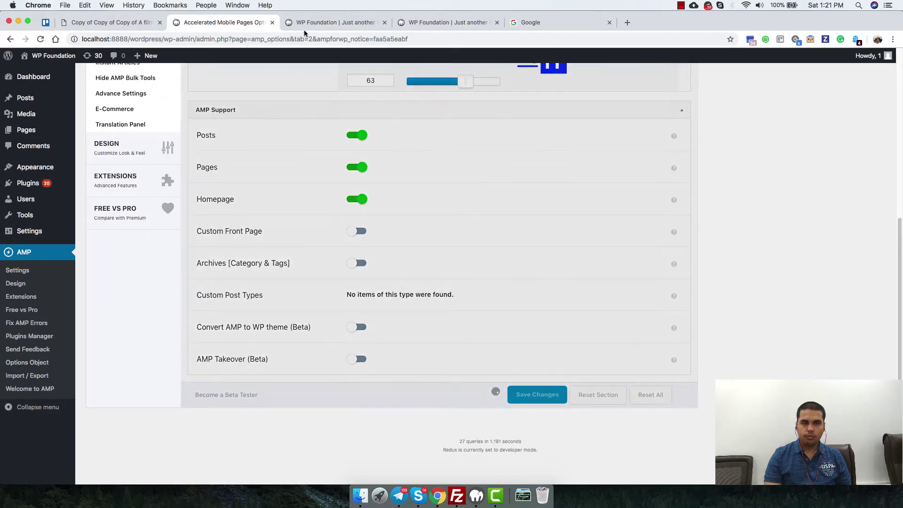
{"action": "left_click", "coordinate": [304, 25]}
{"action": "left_click", "coordinate": [41, 40]}
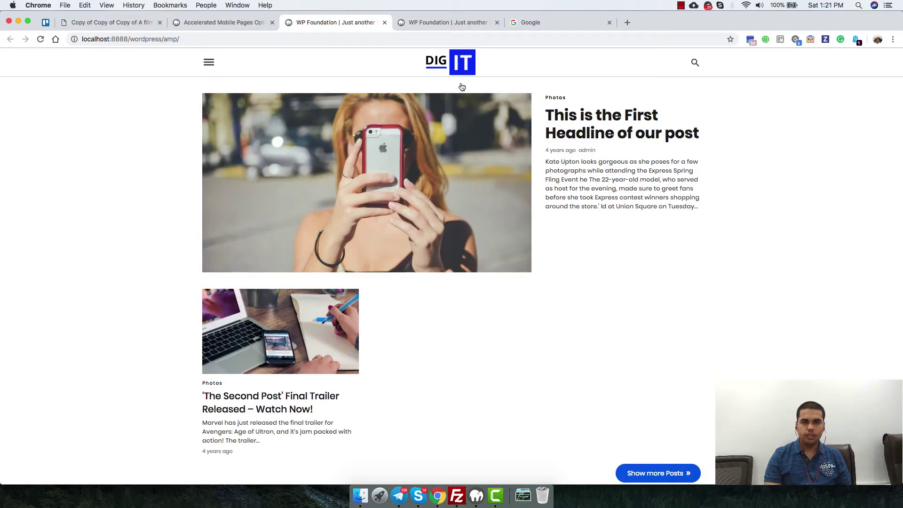
Step: Reduce the AMP logo size to 48, save the changes, and reload the AMP page
{"action": "left_click", "coordinate": [230, 24]}
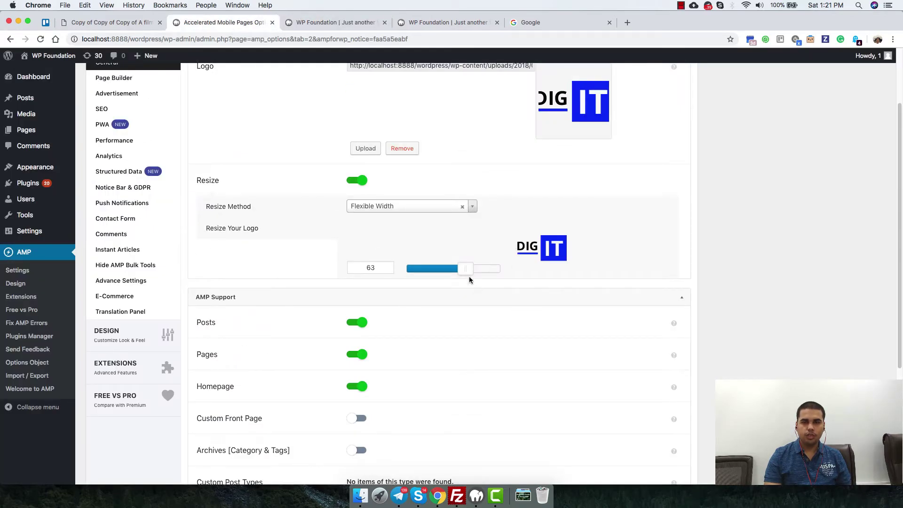
{"action": "left_click_drag", "start_coordinate": [467, 272], "coordinate": [452, 271]}
{"action": "scroll", "coordinate": [507, 329], "scroll_direction": "down", "scroll_amount": 5}
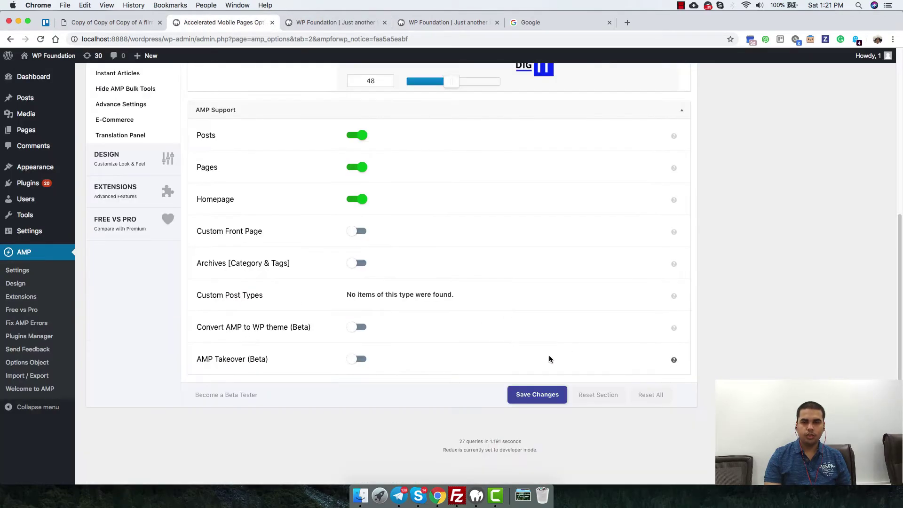
{"action": "left_click", "coordinate": [537, 397]}
{"action": "left_click", "coordinate": [331, 24]}
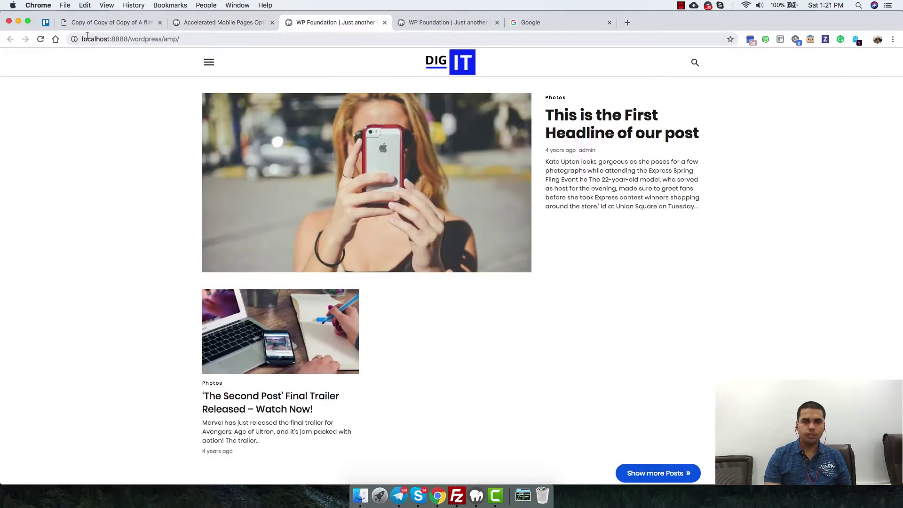
{"action": "left_click", "coordinate": [40, 40]}
Step: Review the AMP Support options for posts, pages, homepage and custom front page in the general settings
{"action": "left_click", "coordinate": [225, 23]}
{"action": "scroll", "coordinate": [423, 117], "scroll_direction": "up", "scroll_amount": 5}
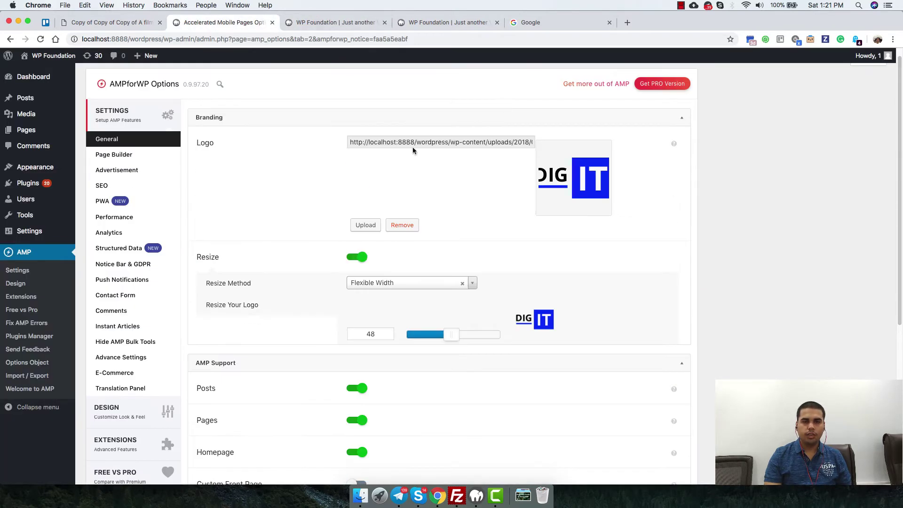
{"action": "scroll", "coordinate": [308, 243], "scroll_direction": "down", "scroll_amount": 1}
{"action": "scroll", "coordinate": [308, 242], "scroll_direction": "down", "scroll_amount": 3}
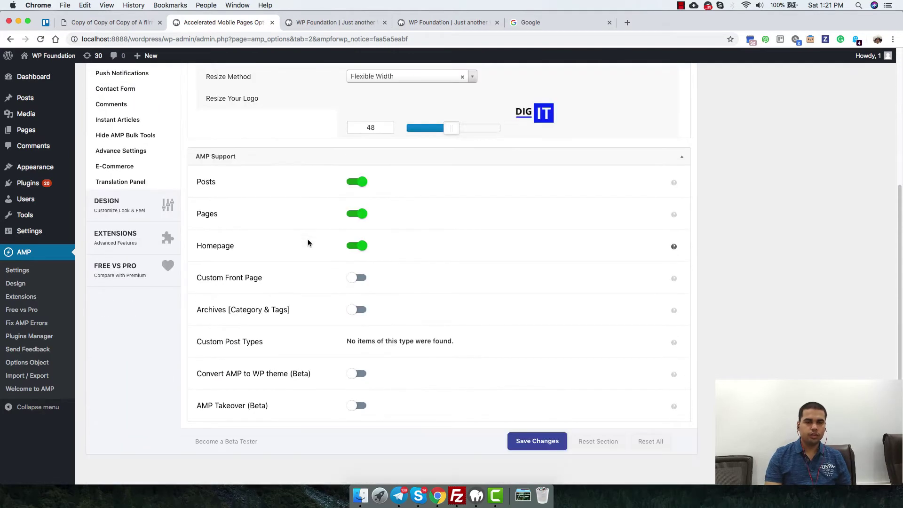
{"action": "left_click_drag", "start_coordinate": [201, 181], "coordinate": [237, 280]}
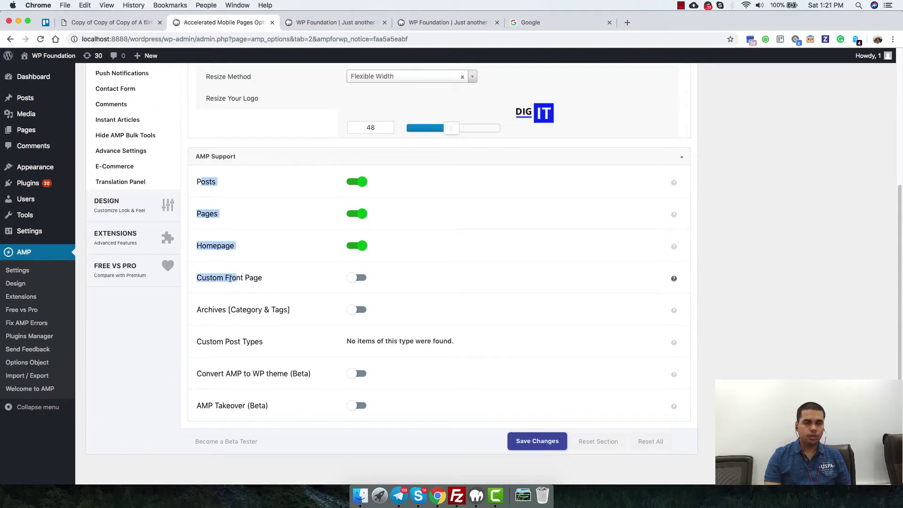
{"action": "left_click", "coordinate": [209, 183]}
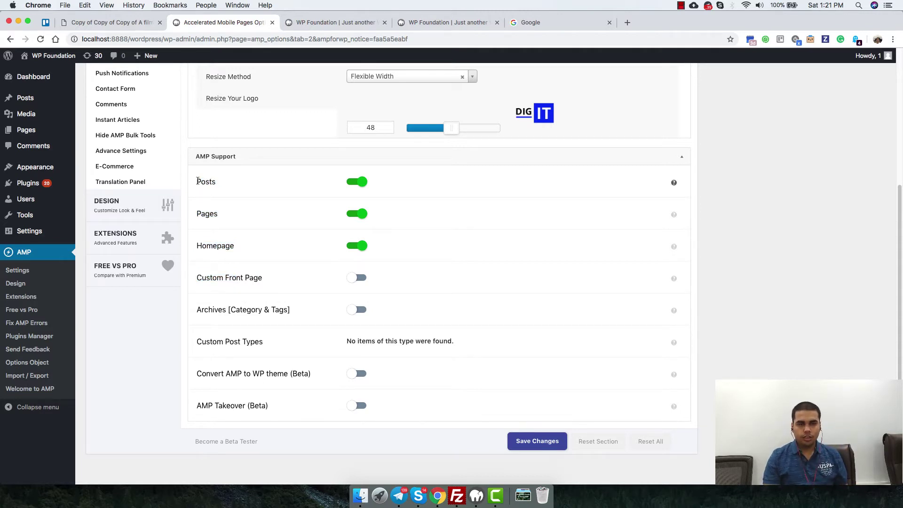
{"action": "left_click_drag", "start_coordinate": [198, 182], "coordinate": [217, 185]}
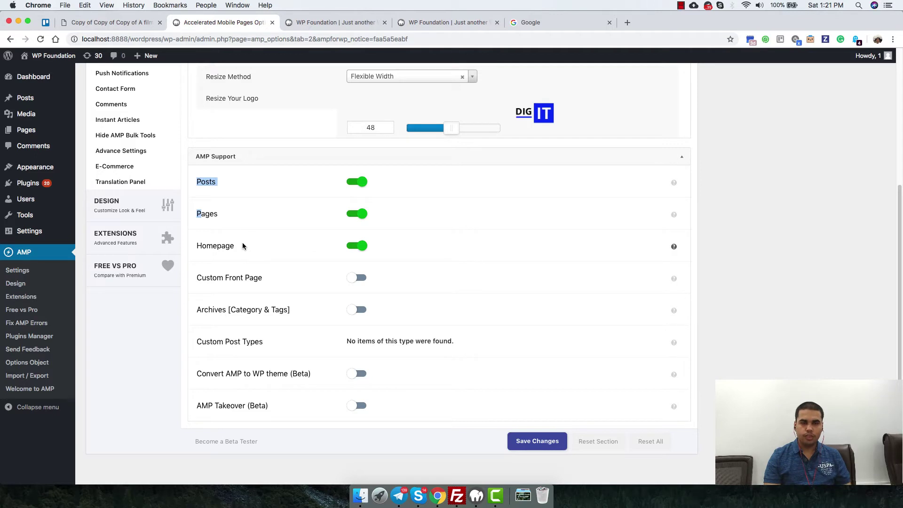
{"action": "left_click_drag", "start_coordinate": [243, 255], "coordinate": [201, 188]}
{"action": "left_click", "coordinate": [201, 177]}
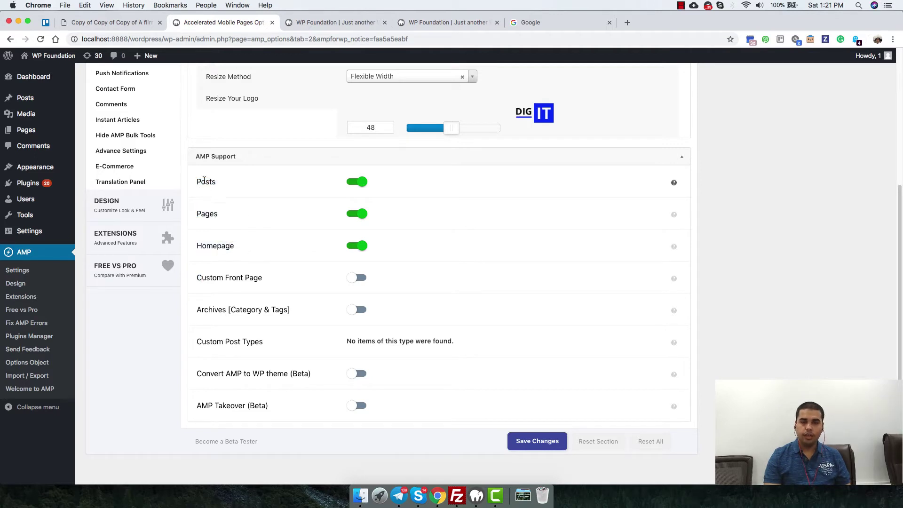
{"action": "left_click_drag", "start_coordinate": [207, 278], "coordinate": [255, 278]}
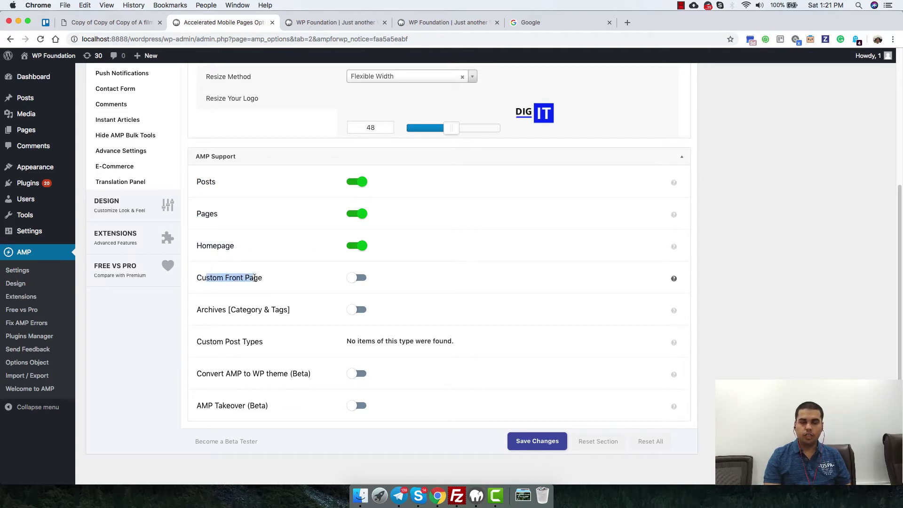
Step: Enable AMP support for category and tag archives and for a custom front page
{"action": "left_click_drag", "start_coordinate": [209, 310], "coordinate": [346, 315]}
{"action": "left_click", "coordinate": [346, 315]}
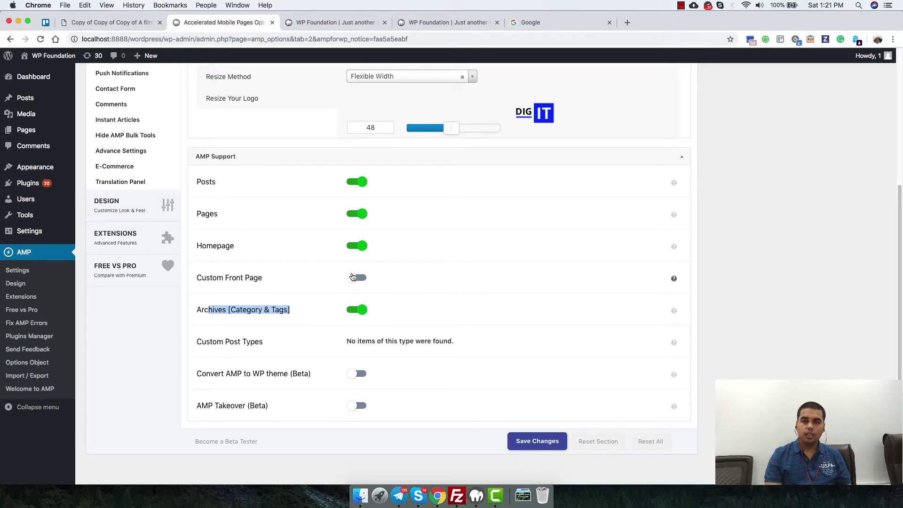
{"action": "left_click_drag", "start_coordinate": [197, 277], "coordinate": [260, 277]}
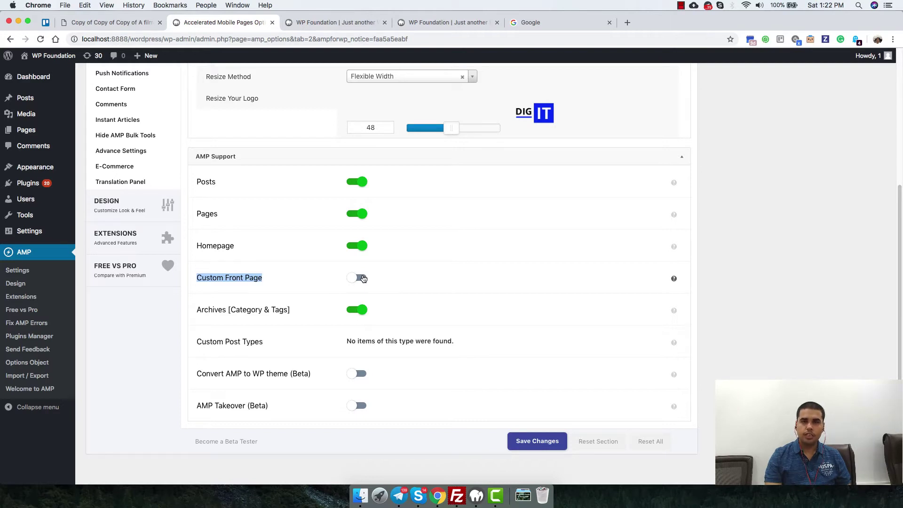
{"action": "left_click", "coordinate": [362, 278]}
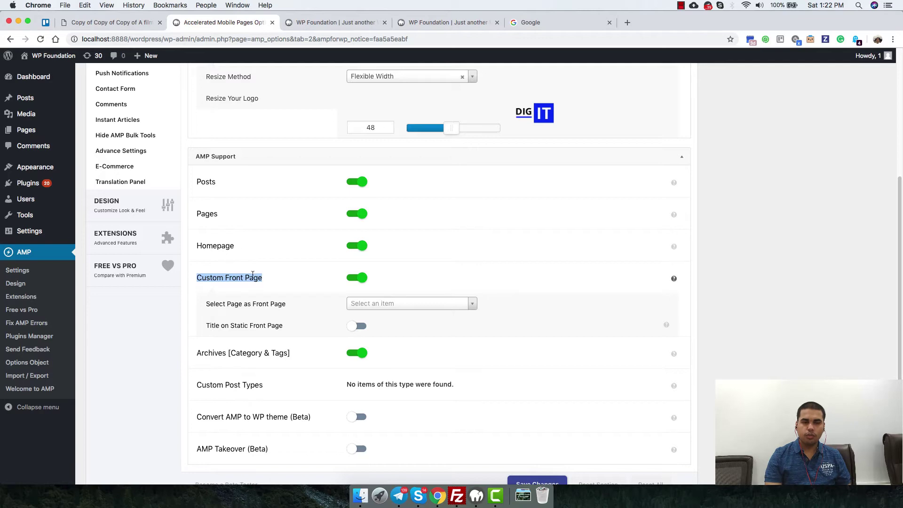
Step: Look over the AMP homepage's post layout in the site tab
{"action": "left_click", "coordinate": [334, 24]}
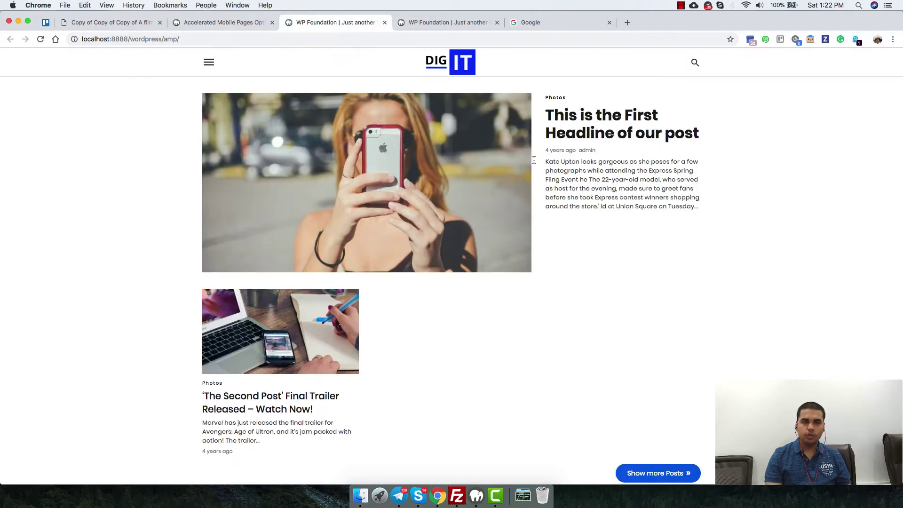
{"action": "scroll", "coordinate": [427, 250], "scroll_direction": "down", "scroll_amount": 3}
{"action": "scroll", "coordinate": [428, 250], "scroll_direction": "up", "scroll_amount": 3}
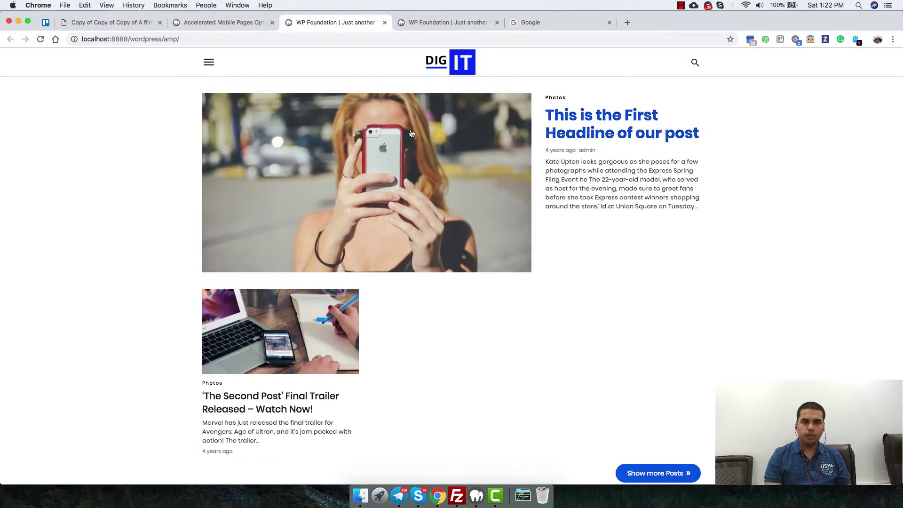
Step: Choose "New pagea" as the AMP custom front page and save the changes
{"action": "left_click", "coordinate": [256, 27]}
{"action": "left_click", "coordinate": [371, 303]}
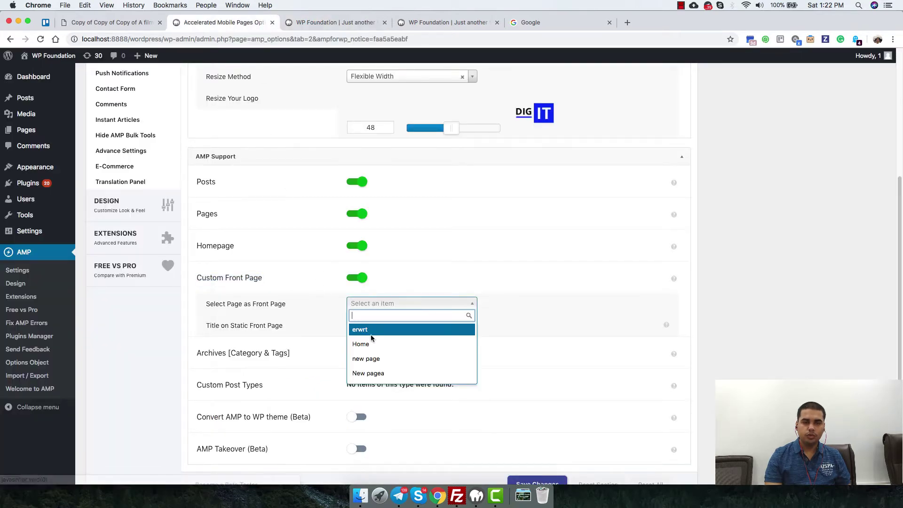
{"action": "left_click", "coordinate": [384, 374]}
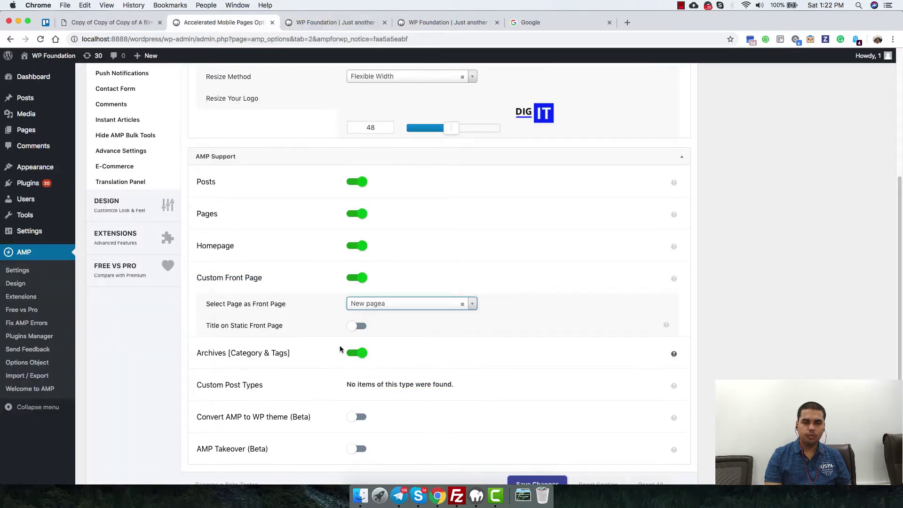
{"action": "scroll", "coordinate": [379, 322], "scroll_direction": "down", "scroll_amount": 3}
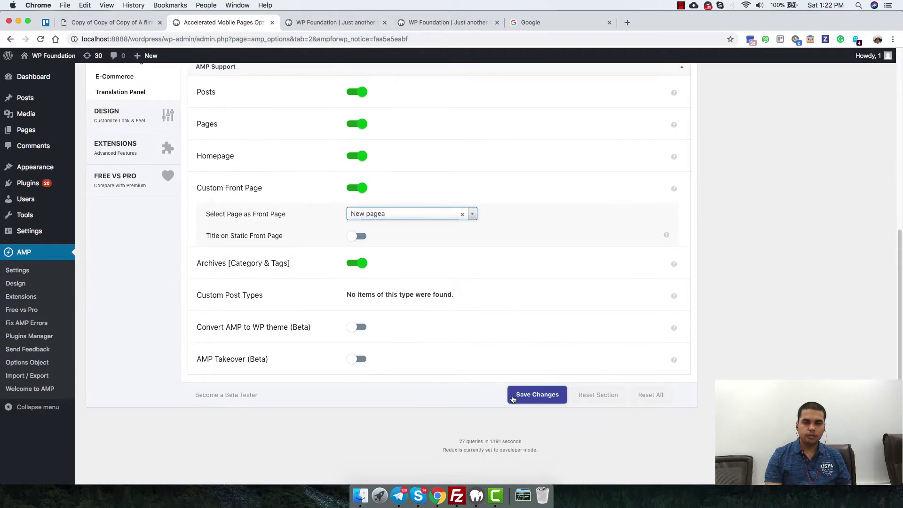
{"action": "left_click", "coordinate": [522, 394]}
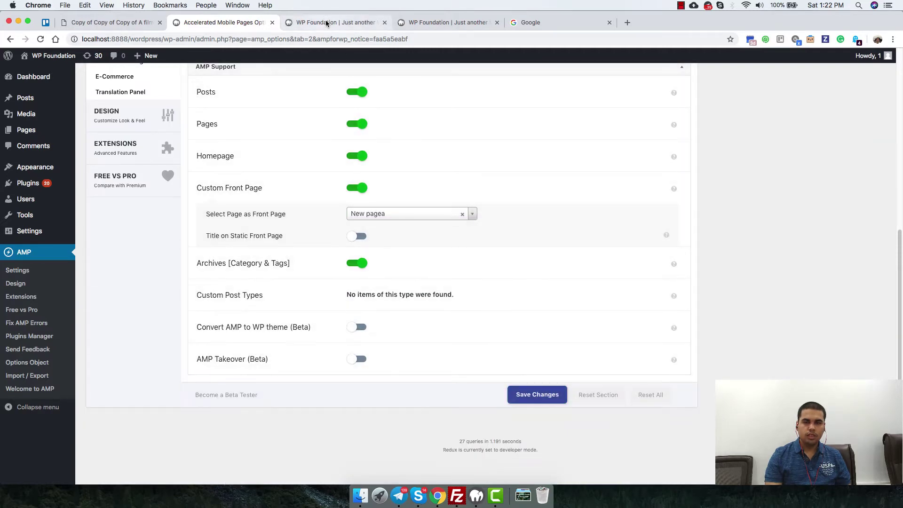
Step: Reload the AMP site and inspect the content of its new front page
{"action": "left_click", "coordinate": [326, 23]}
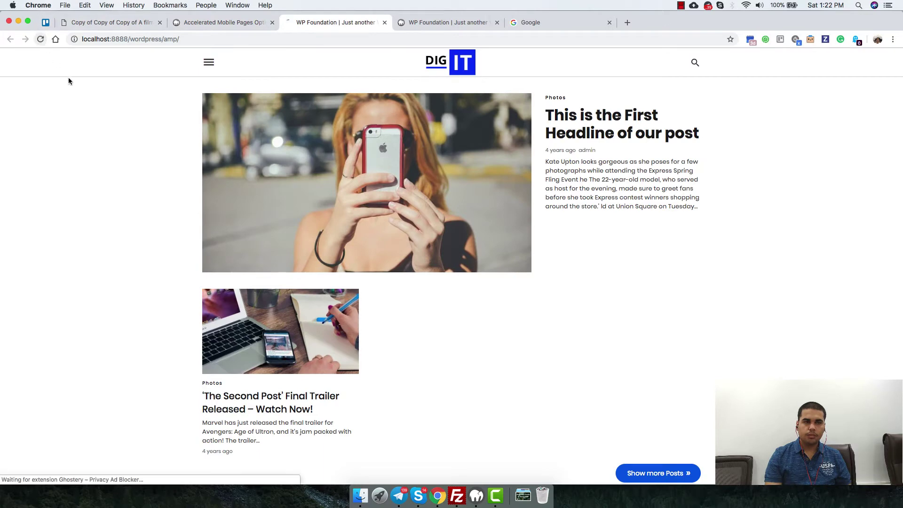
{"action": "key", "text": "super+r"}
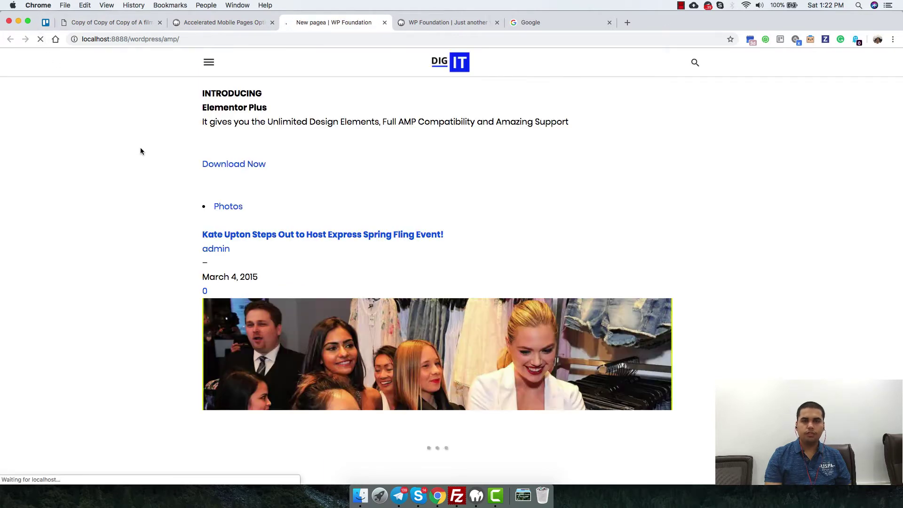
{"action": "left_click_drag", "start_coordinate": [256, 94], "coordinate": [352, 211]}
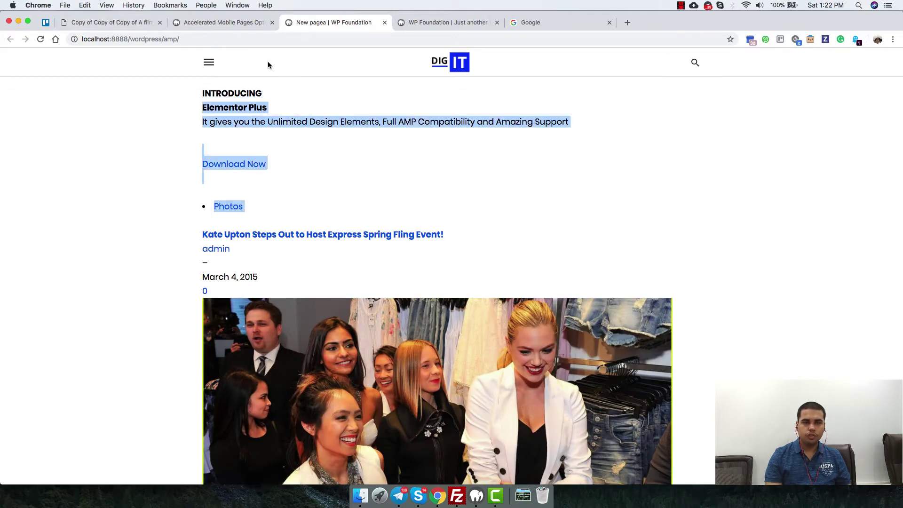
Step: Return to the AMPforWP settings and view the Page Builder section
{"action": "left_click", "coordinate": [226, 23]}
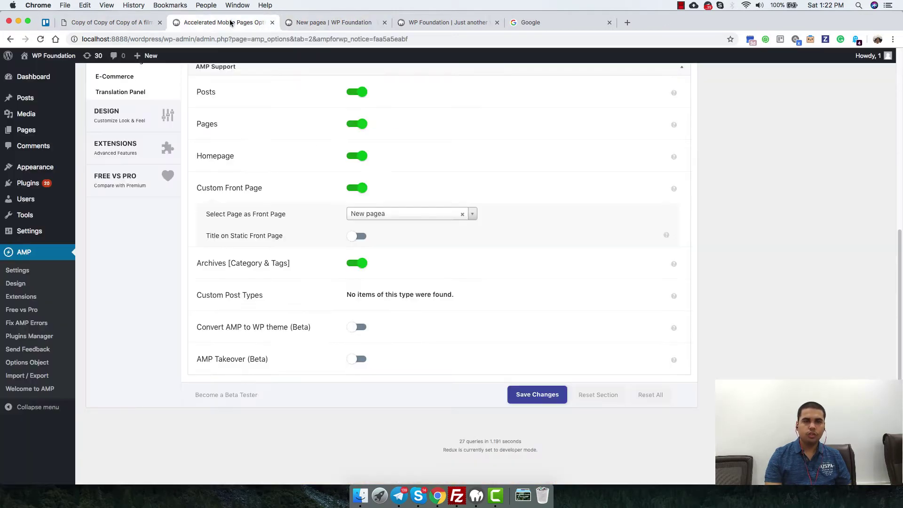
{"action": "left_click", "coordinate": [323, 24]}
{"action": "left_click", "coordinate": [260, 23]}
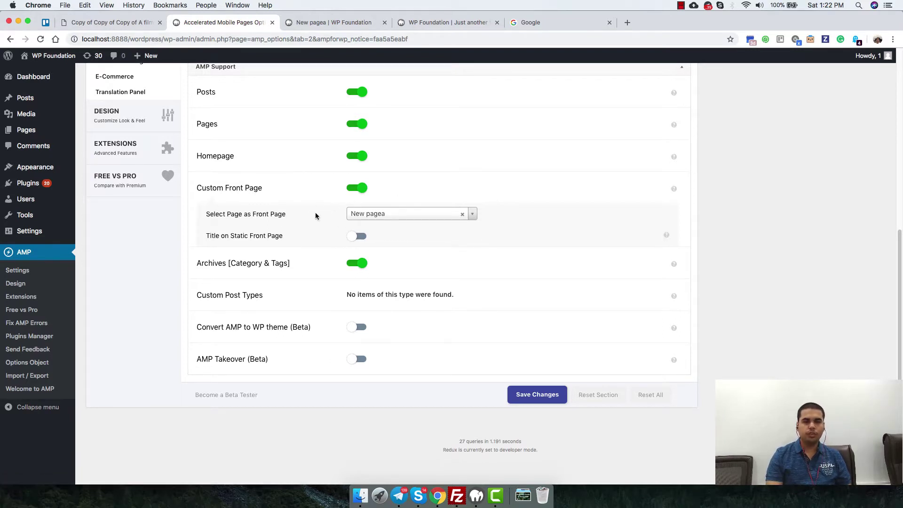
{"action": "scroll", "coordinate": [310, 242], "scroll_direction": "up", "scroll_amount": 10}
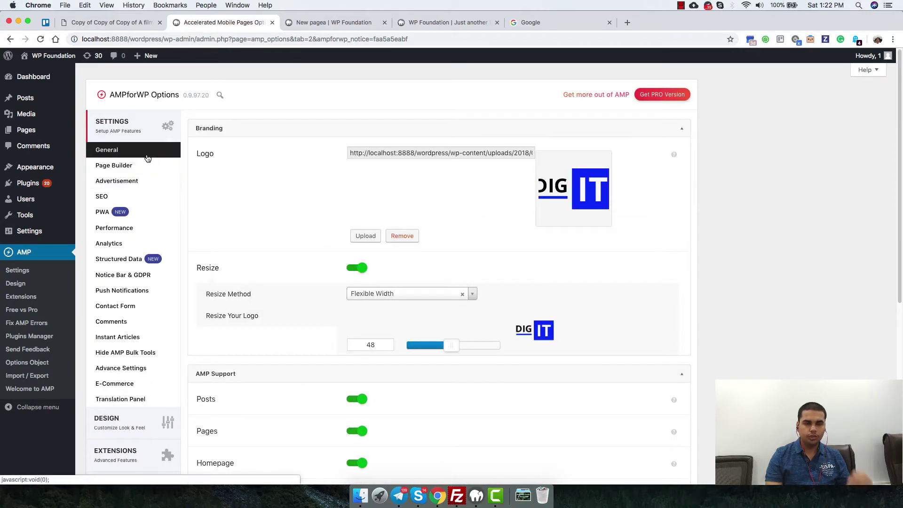
{"action": "left_click", "coordinate": [142, 166]}
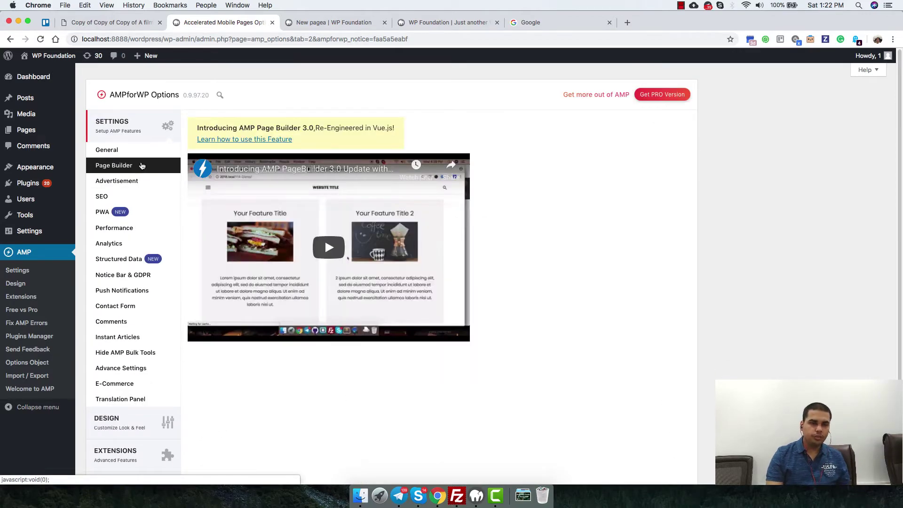
Step: Open the Advertisement settings and review the placements of the ad positions AD #1 to AD #6
{"action": "left_click", "coordinate": [164, 186]}
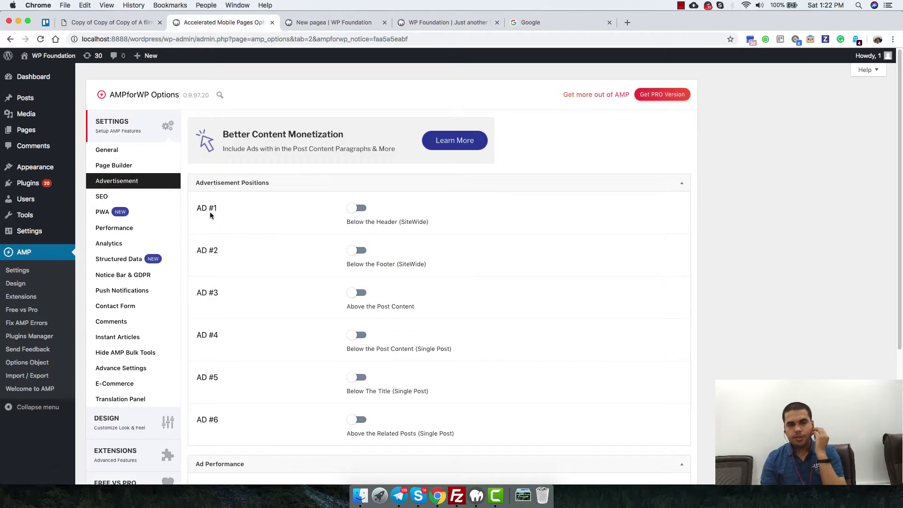
{"action": "left_click_drag", "start_coordinate": [210, 212], "coordinate": [218, 333]}
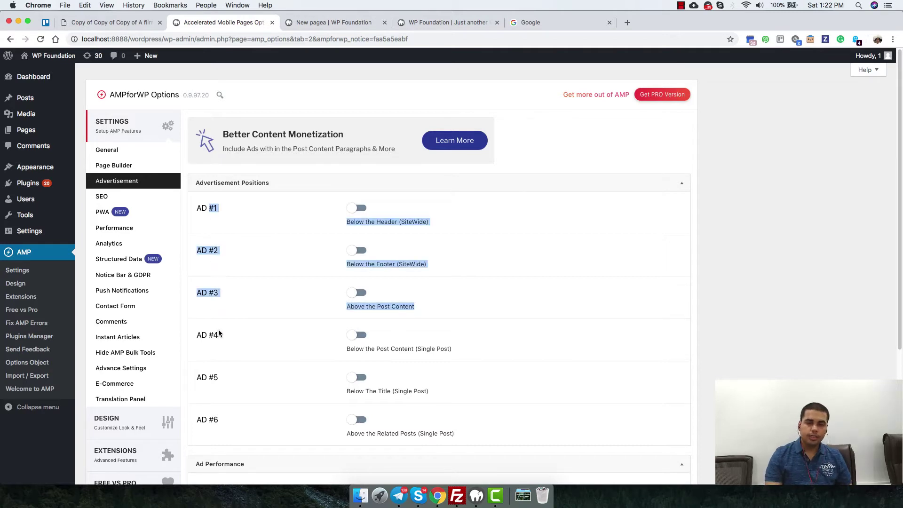
{"action": "left_click", "coordinate": [300, 282]}
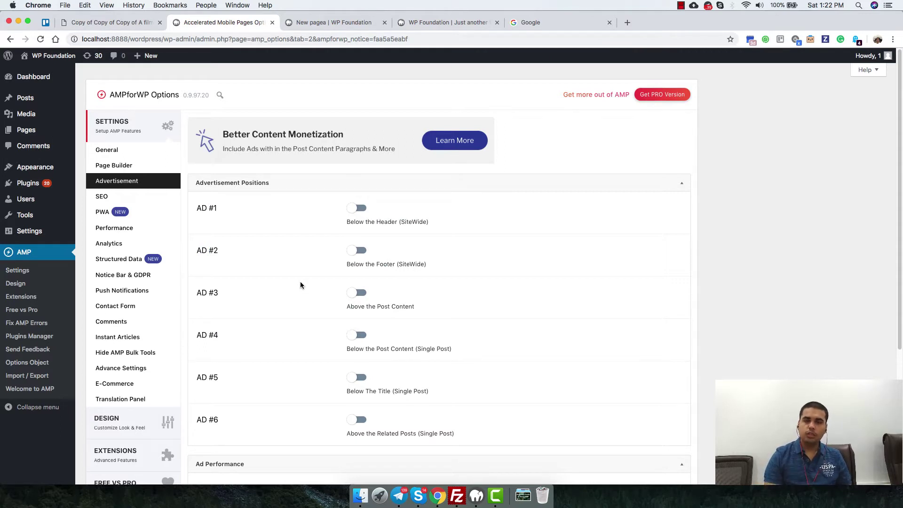
{"action": "scroll", "coordinate": [360, 256], "scroll_direction": "down", "scroll_amount": 5}
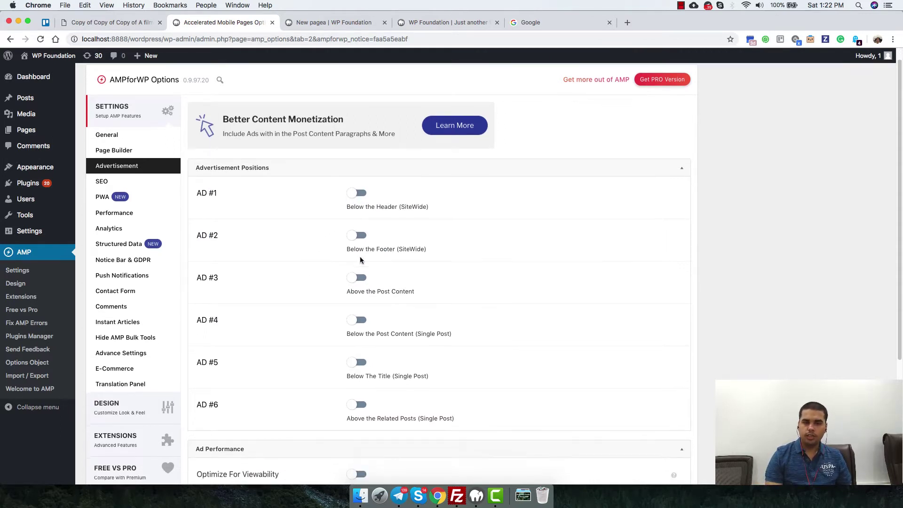
{"action": "scroll", "coordinate": [357, 306], "scroll_direction": "up", "scroll_amount": 5}
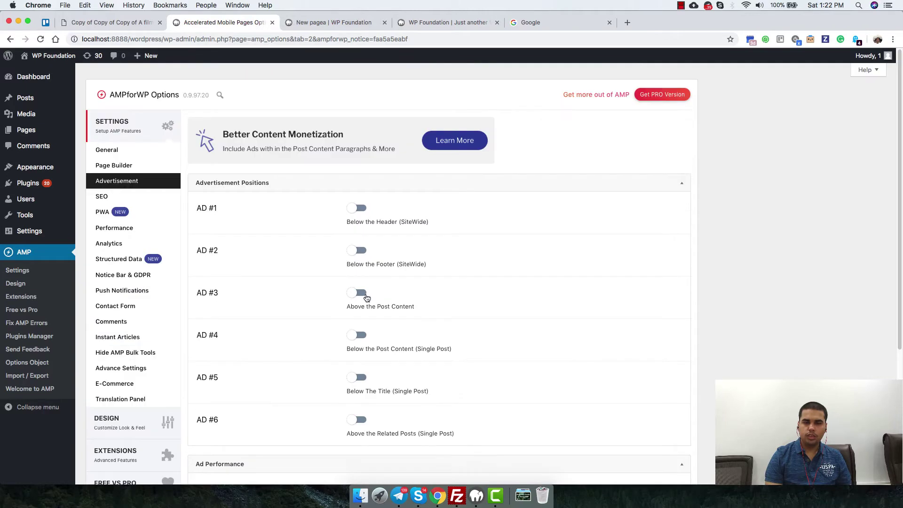
Step: Enable AD #1 below the header and set its ad size to 320x100
{"action": "left_click", "coordinate": [356, 208]}
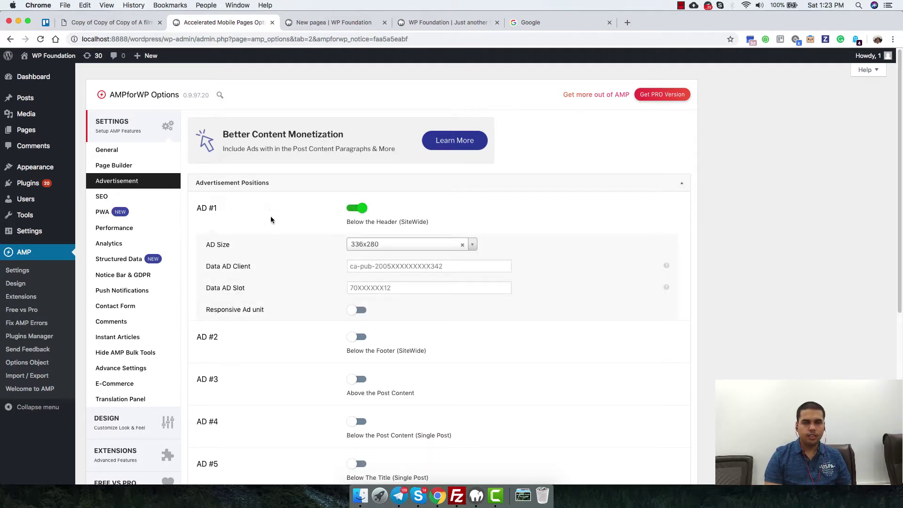
{"action": "left_click_drag", "start_coordinate": [347, 223], "coordinate": [442, 222]}
{"action": "left_click", "coordinate": [450, 222]}
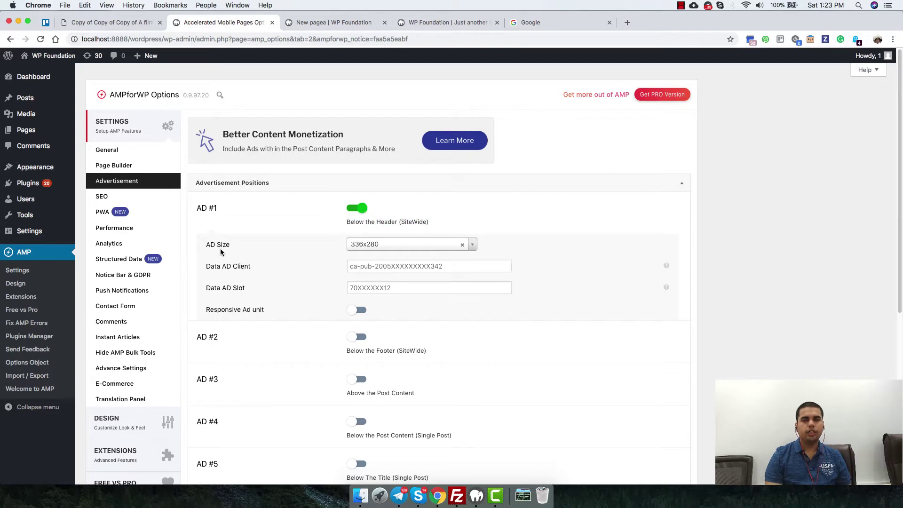
{"action": "left_click", "coordinate": [473, 246]}
{"action": "scroll", "coordinate": [418, 310], "scroll_direction": "down", "scroll_amount": 3}
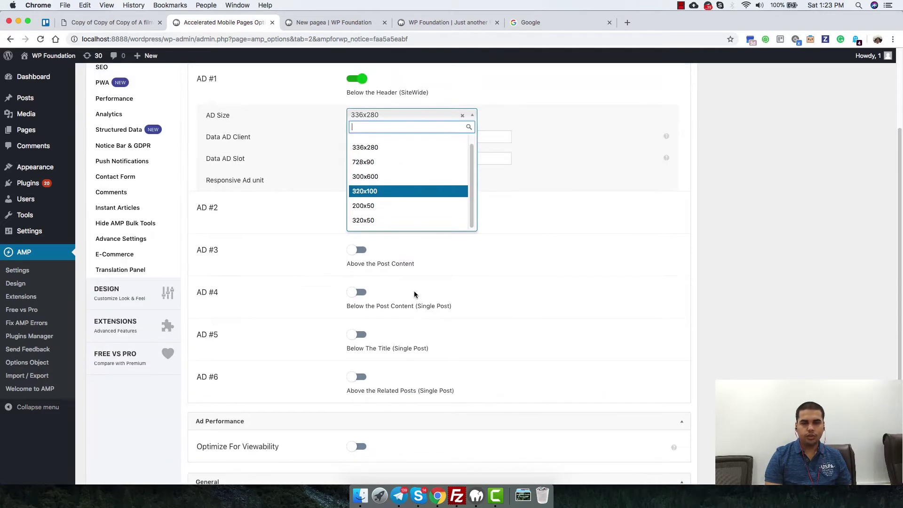
{"action": "scroll", "coordinate": [440, 272], "scroll_direction": "up", "scroll_amount": 2}
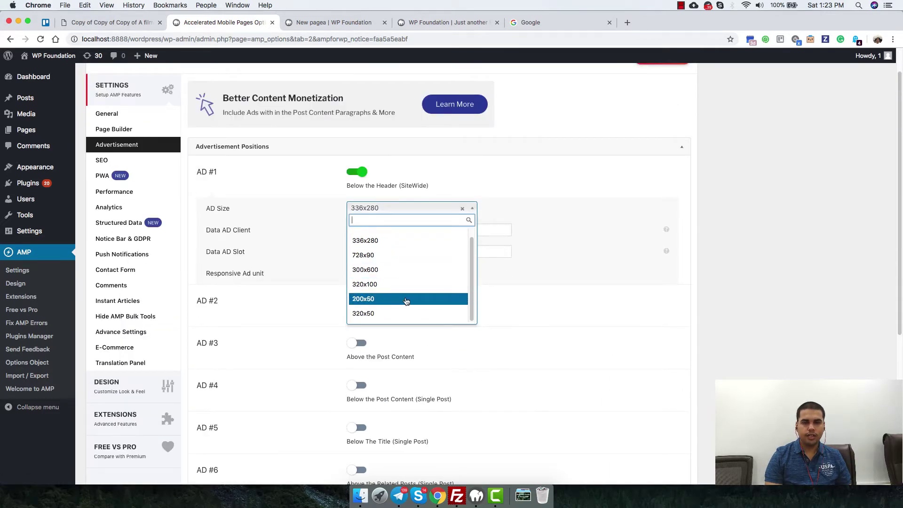
{"action": "left_click", "coordinate": [407, 290]}
Step: Check the AD #1 Data AD Client and Data AD Slot fields and their help hints about the AdSense code
{"action": "left_click", "coordinate": [402, 229]}
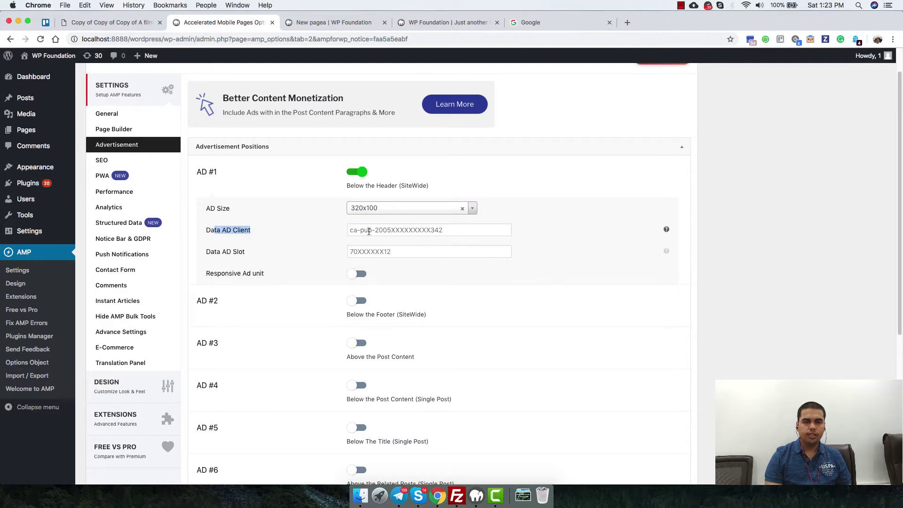
{"action": "left_click_drag", "start_coordinate": [214, 252], "coordinate": [262, 256]}
{"action": "mouse_move", "coordinate": [665, 229]}
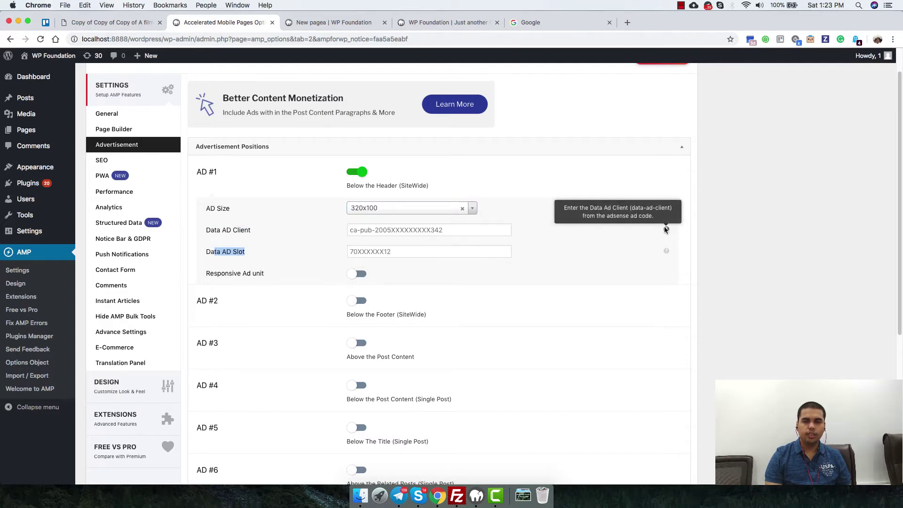
{"action": "mouse_move", "coordinate": [666, 251]}
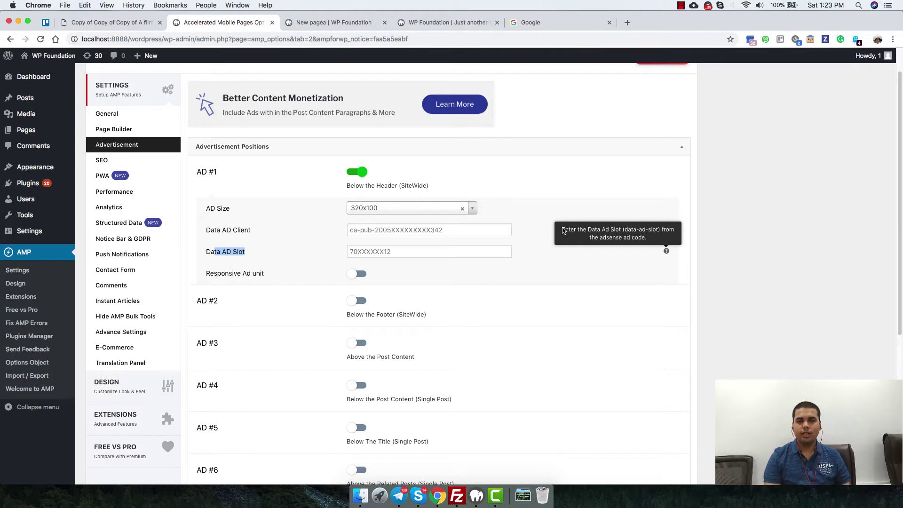
{"action": "left_click", "coordinate": [392, 231]}
{"action": "key", "text": "Tab"}
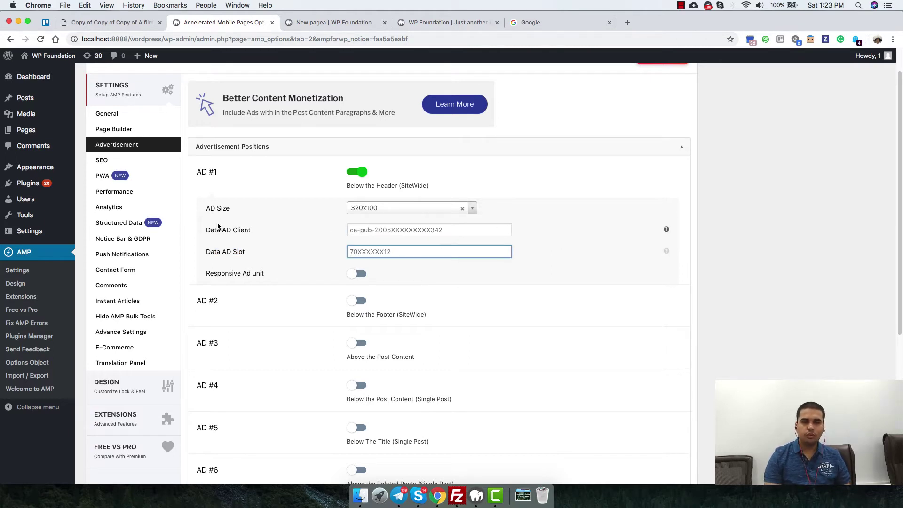
{"action": "left_click_drag", "start_coordinate": [207, 230], "coordinate": [268, 252]}
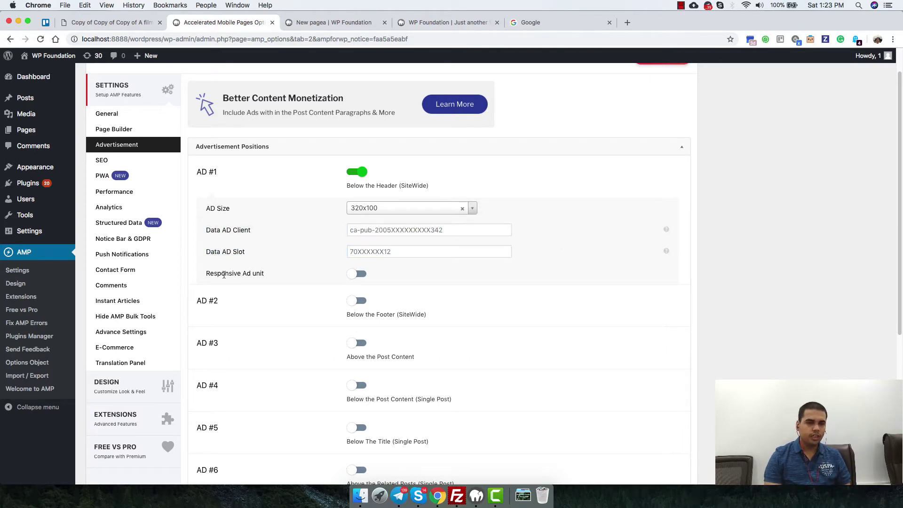
Step: Try the responsive ad unit option for AD #1, reviewing the ad's other settings, and turn it back off
{"action": "left_click_drag", "start_coordinate": [225, 273], "coordinate": [263, 278]}
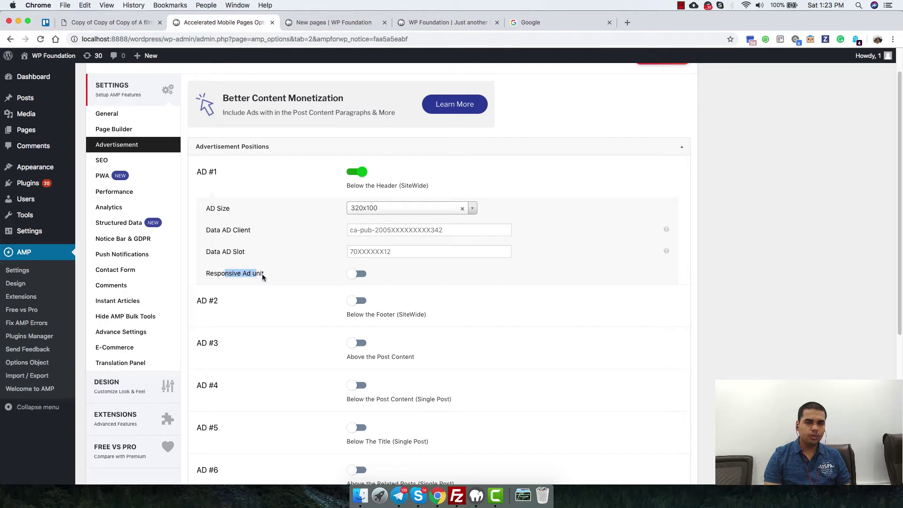
{"action": "left_click", "coordinate": [361, 275]}
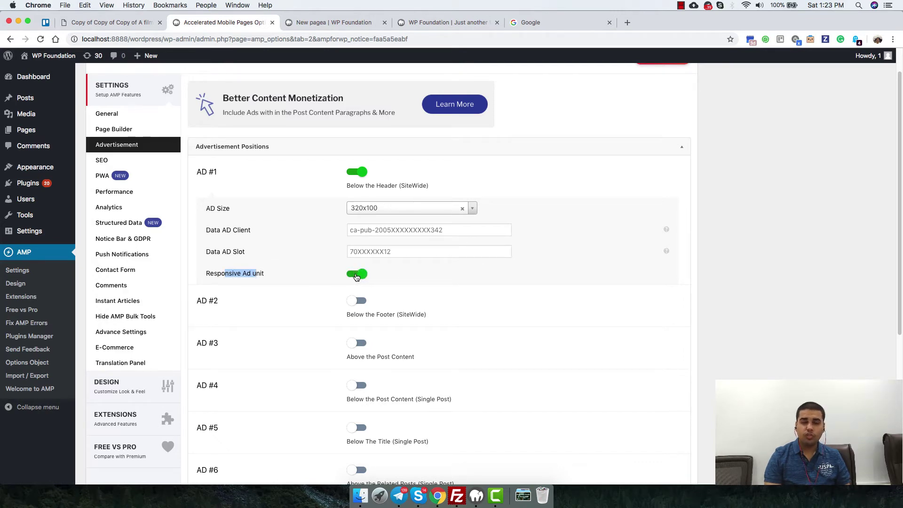
{"action": "left_click_drag", "start_coordinate": [241, 275], "coordinate": [216, 213]}
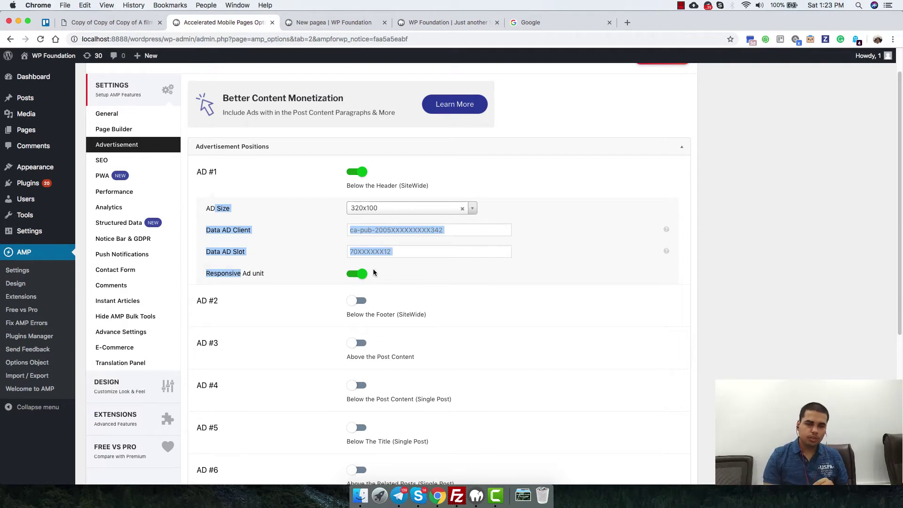
{"action": "left_click_drag", "start_coordinate": [228, 280], "coordinate": [210, 172]}
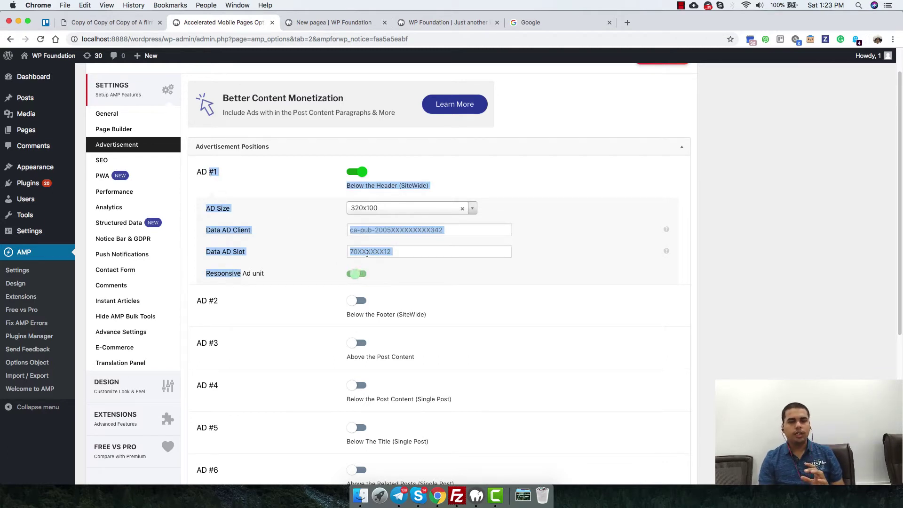
Step: Look over the list of ad sizes available for AD #1
{"action": "left_click", "coordinate": [383, 211]}
{"action": "left_click", "coordinate": [383, 212]}
{"action": "left_click", "coordinate": [383, 212]}
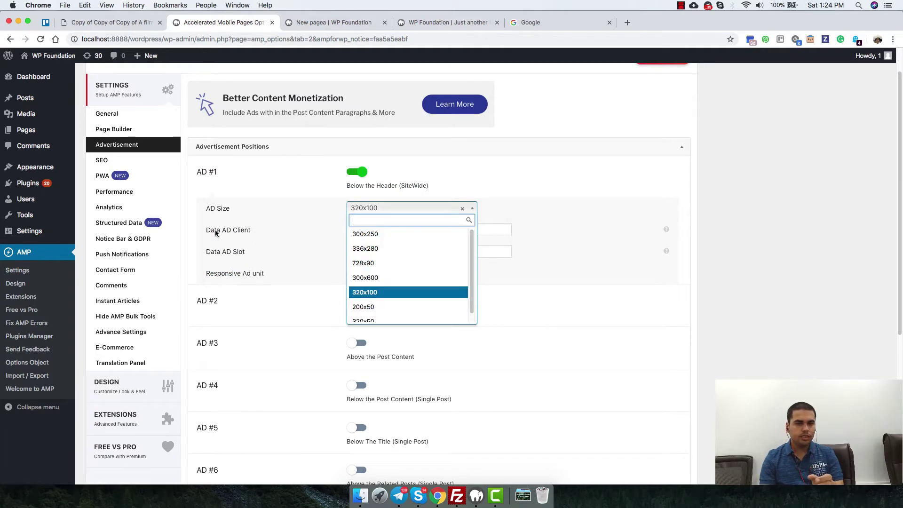
{"action": "left_click_drag", "start_coordinate": [216, 208], "coordinate": [239, 268]}
{"action": "left_click", "coordinate": [306, 22]}
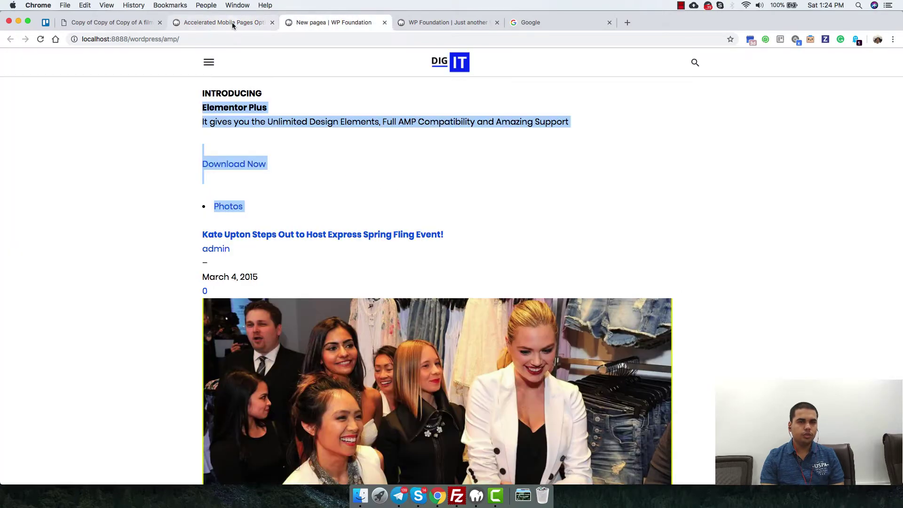
{"action": "left_click", "coordinate": [232, 21]}
{"action": "left_click", "coordinate": [291, 22]}
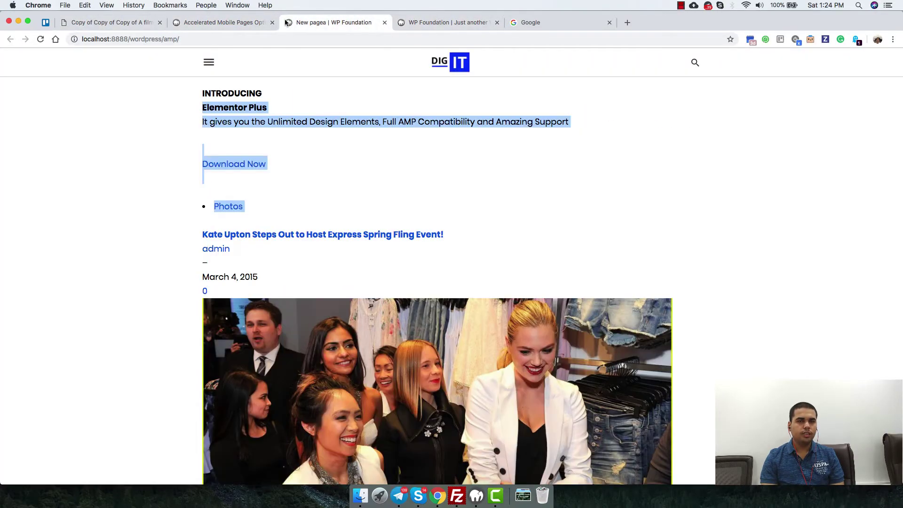
{"action": "left_click", "coordinate": [232, 21]}
{"action": "left_click", "coordinate": [306, 22]}
{"action": "left_click", "coordinate": [233, 22]}
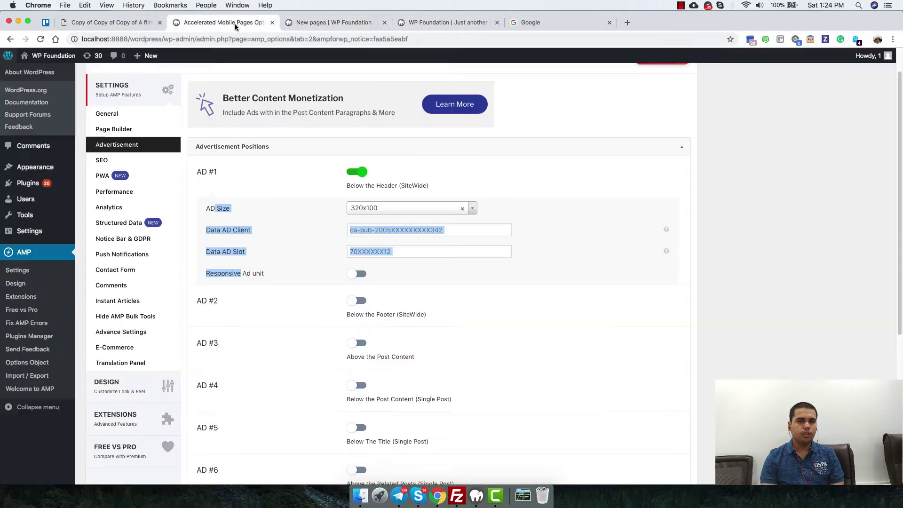
Step: Review the remaining ad positions and the Ad Performance and Sponsorship Label options on the Advertisement page
{"action": "left_click", "coordinate": [401, 207]}
{"action": "left_click", "coordinate": [401, 205]}
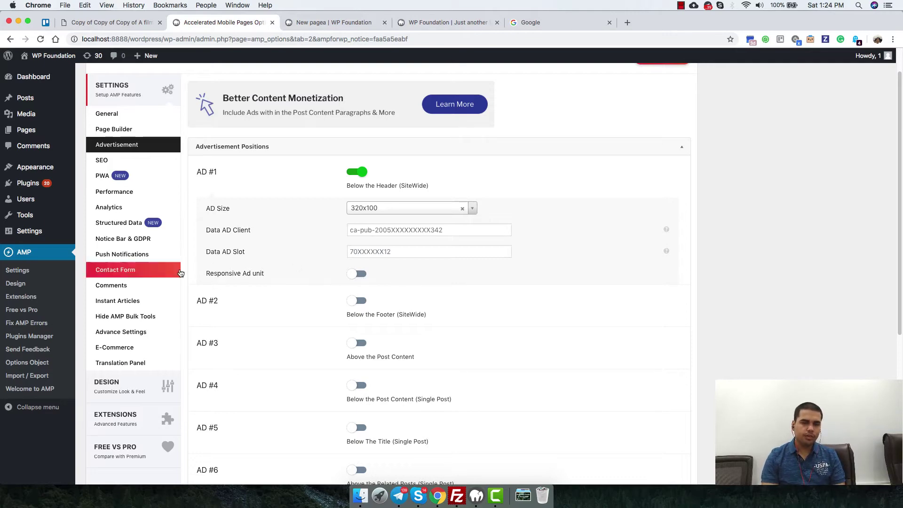
{"action": "scroll", "coordinate": [246, 258], "scroll_direction": "down", "scroll_amount": 5}
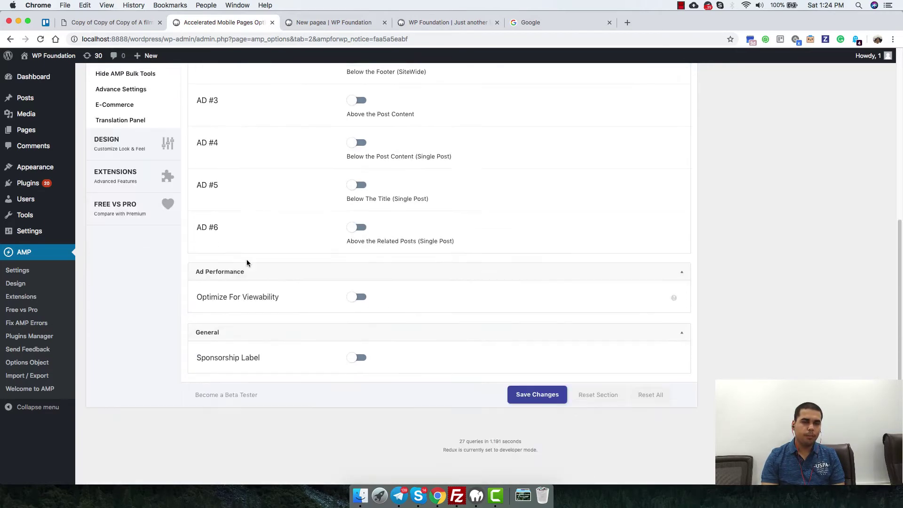
{"action": "scroll", "coordinate": [294, 289], "scroll_direction": "up", "scroll_amount": 2}
{"action": "scroll", "coordinate": [294, 291], "scroll_direction": "up", "scroll_amount": 4}
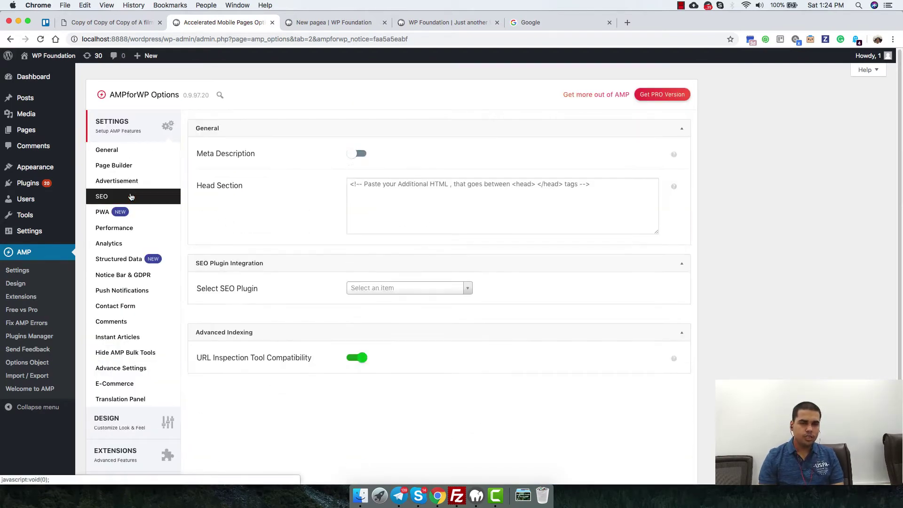
Step: Open the SEO settings and review the URL Inspection Tool Compatibility and SEO plugin integration options
{"action": "left_click", "coordinate": [131, 195]}
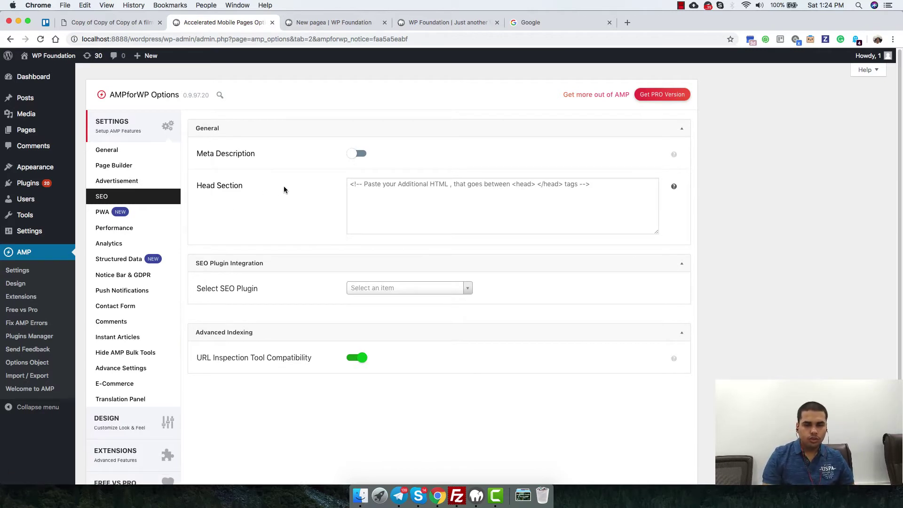
{"action": "left_click_drag", "start_coordinate": [207, 359], "coordinate": [311, 360]}
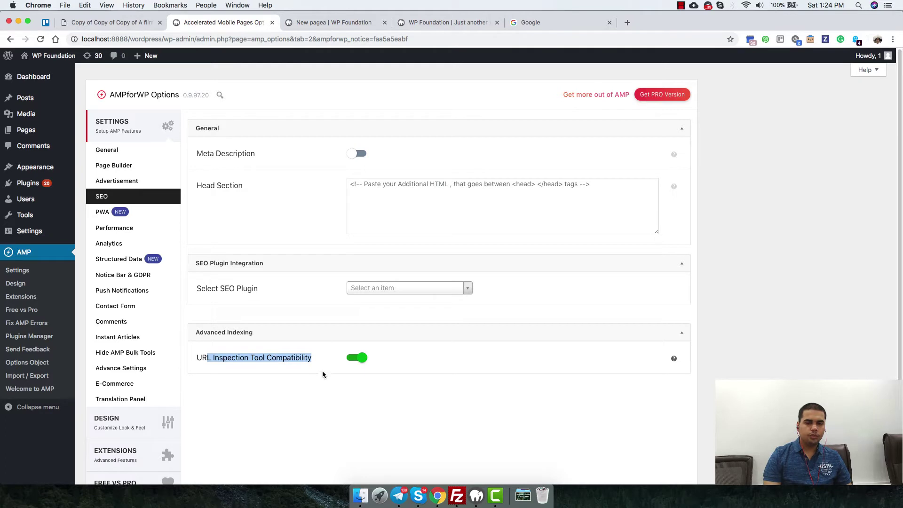
{"action": "left_click_drag", "start_coordinate": [204, 288], "coordinate": [300, 292]}
Step: Select Yoast as the SEO plugin to integrate with AMP
{"action": "left_click", "coordinate": [418, 289]}
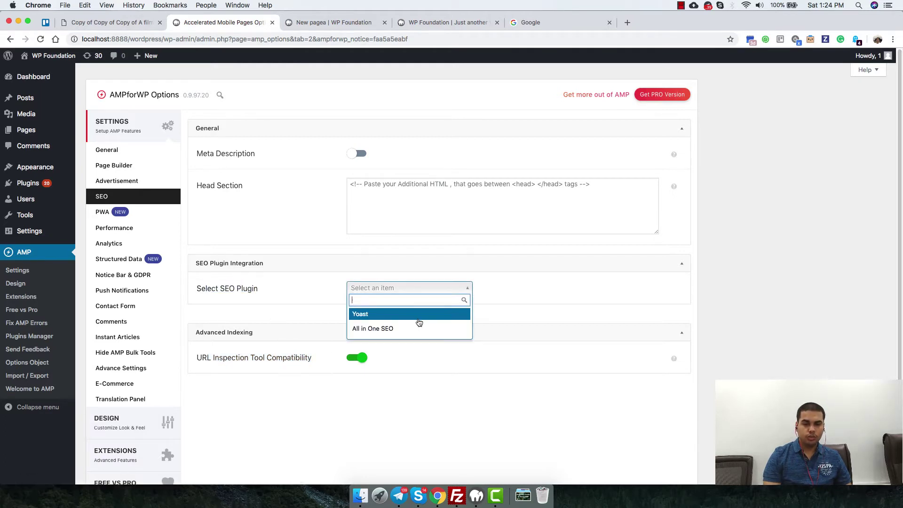
{"action": "left_click", "coordinate": [418, 314]}
{"action": "left_click", "coordinate": [368, 293]}
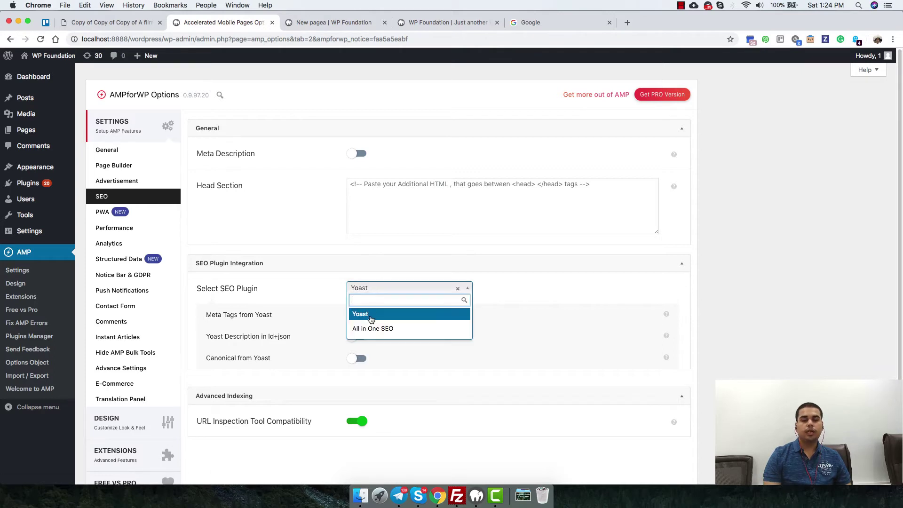
{"action": "left_click", "coordinate": [370, 314]}
Step: Try All in One SEO as the integrated SEO plugin, and switch the selection back to Yoast
{"action": "left_click", "coordinate": [376, 288]}
{"action": "left_click", "coordinate": [382, 332]}
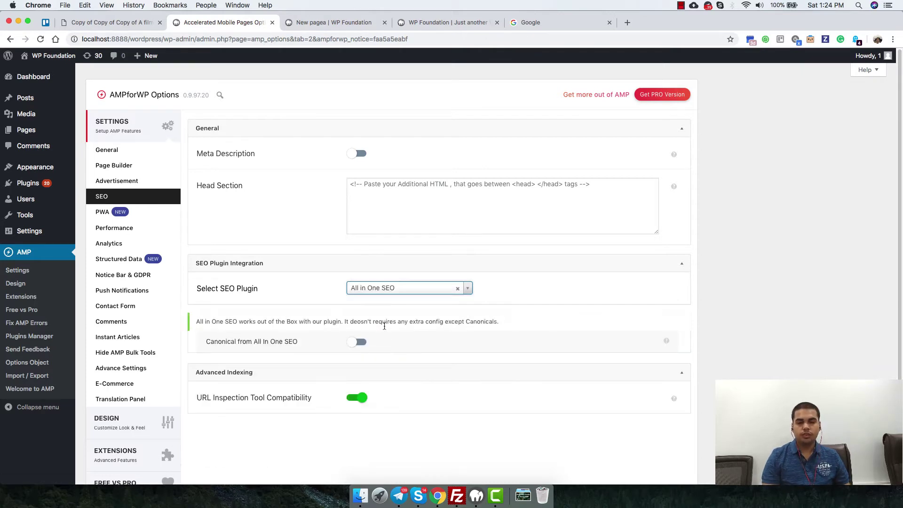
{"action": "left_click", "coordinate": [390, 289]}
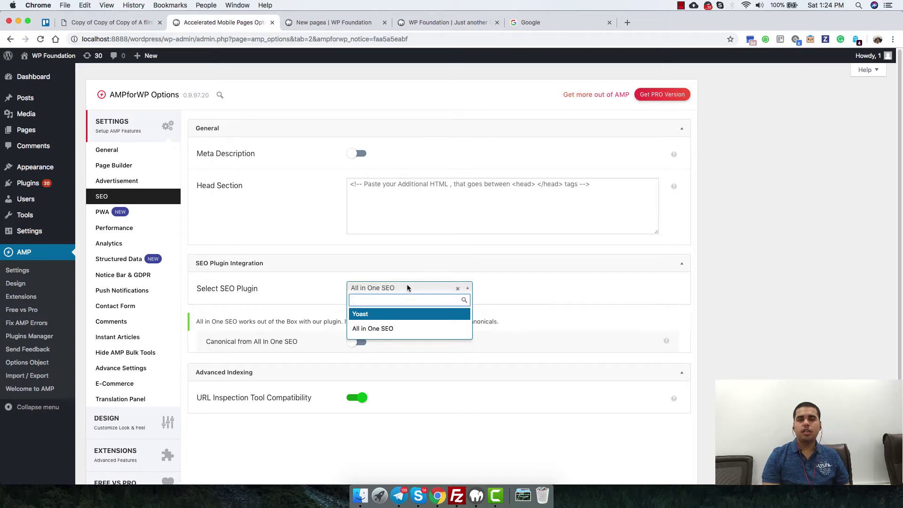
{"action": "left_click", "coordinate": [387, 315]}
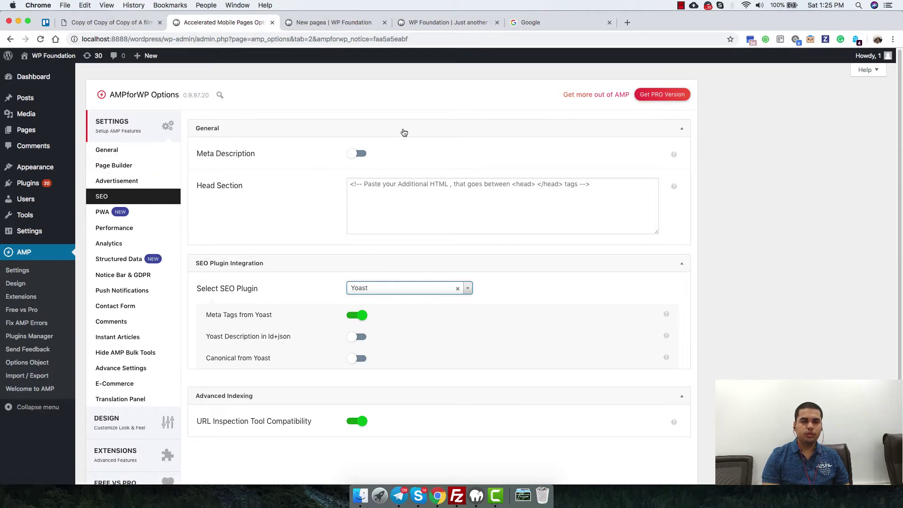
Step: Check the PWA support option and enable Minify in the Performance settings
{"action": "left_click", "coordinate": [163, 220]}
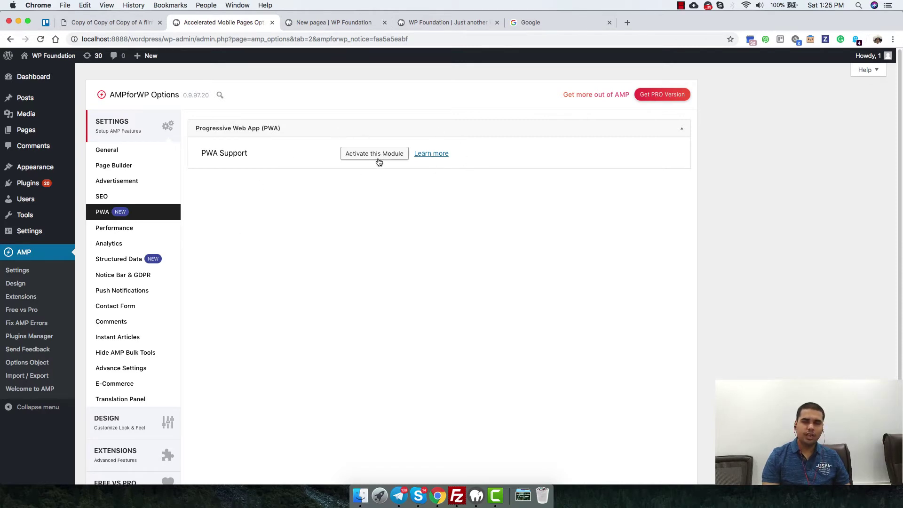
{"action": "left_click", "coordinate": [155, 233]}
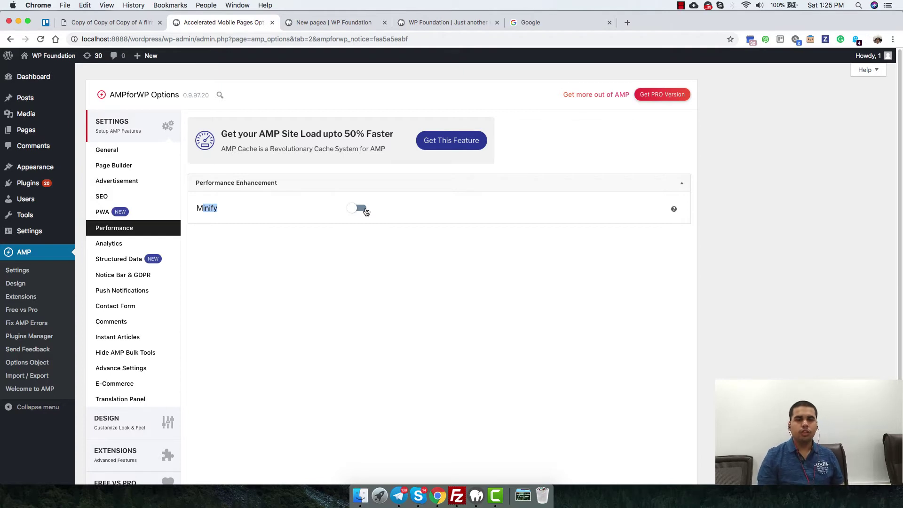
{"action": "left_click", "coordinate": [360, 209]}
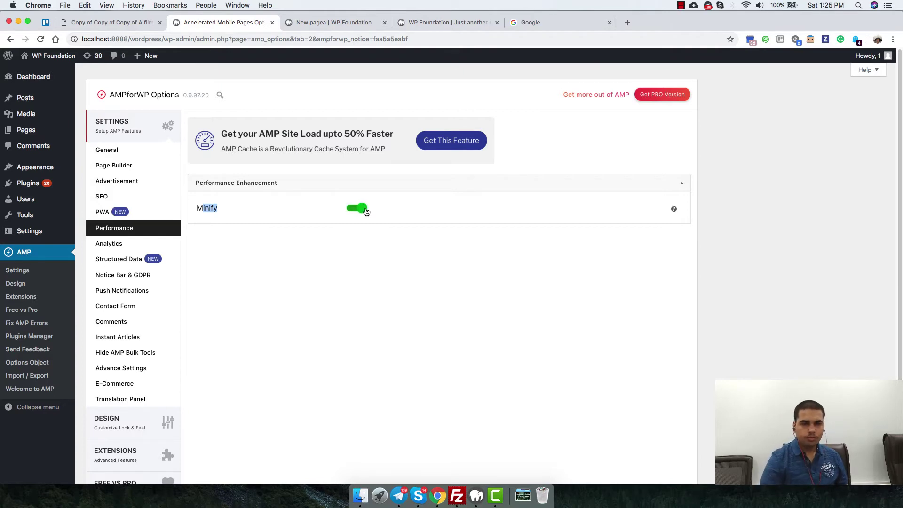
Step: Open the Analytics settings and examine the Google Analytics option and its Tracking ID field
{"action": "left_click", "coordinate": [157, 247]}
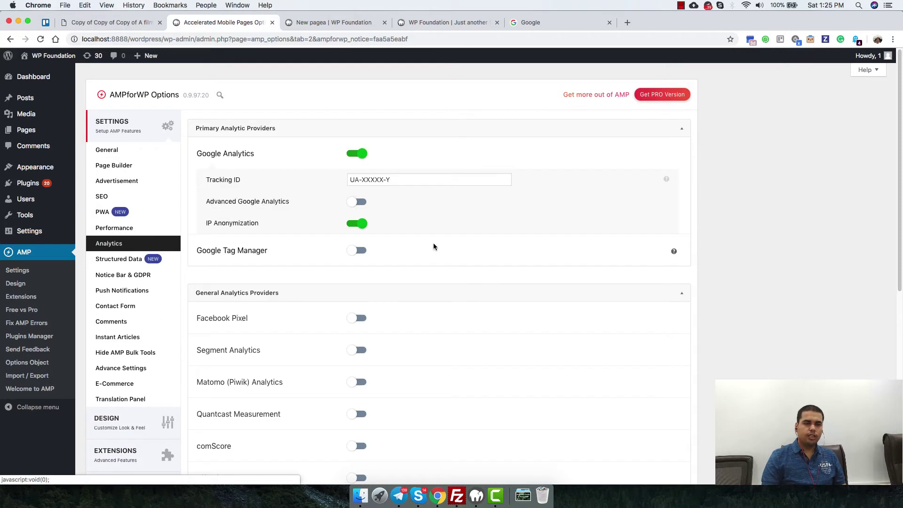
{"action": "left_click", "coordinate": [271, 158]}
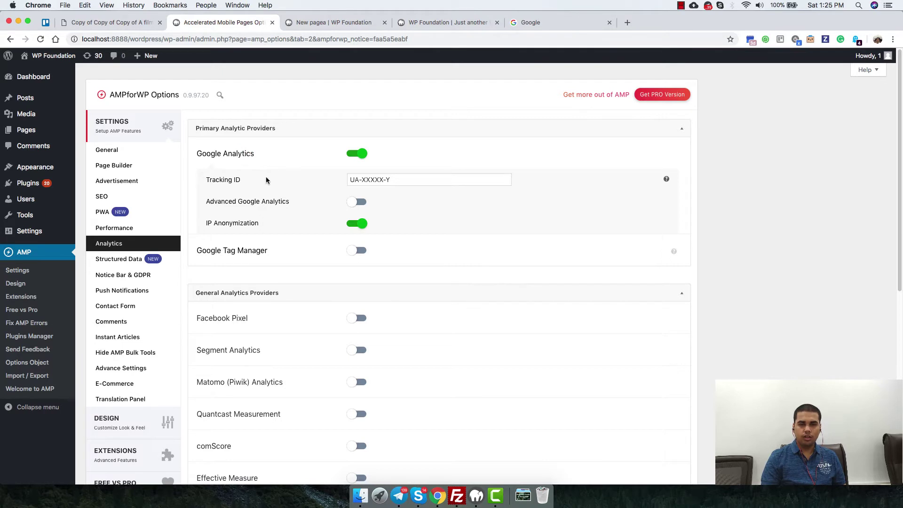
{"action": "left_click_drag", "start_coordinate": [215, 181], "coordinate": [253, 182]}
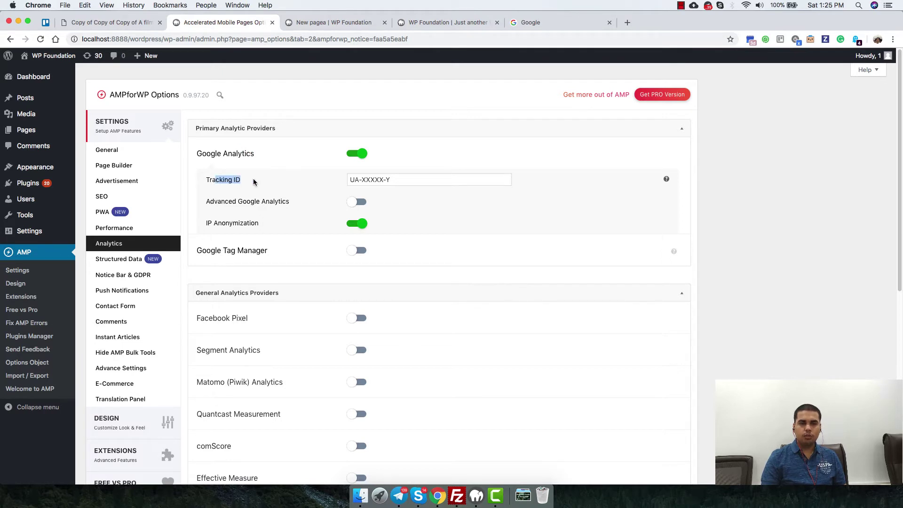
{"action": "left_click", "coordinate": [412, 179]}
{"action": "left_click_drag", "start_coordinate": [351, 179], "coordinate": [391, 179]}
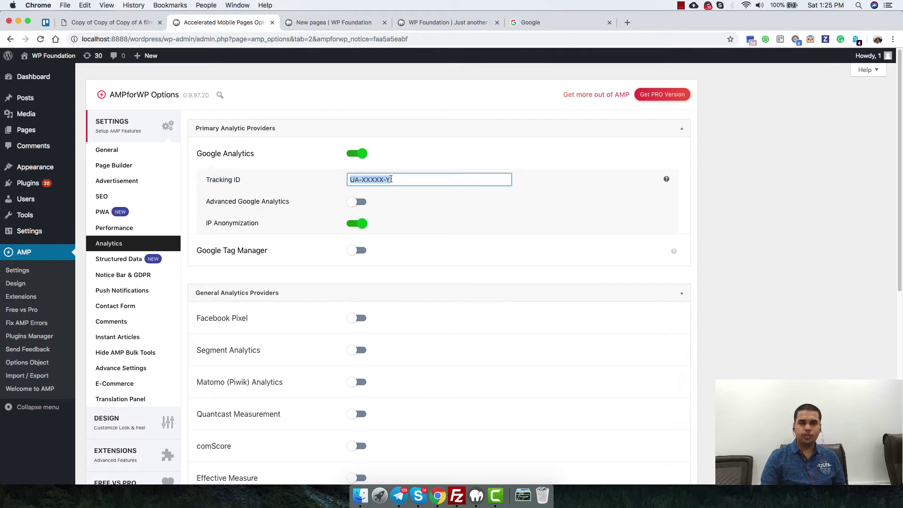
{"action": "mouse_move", "coordinate": [667, 182]}
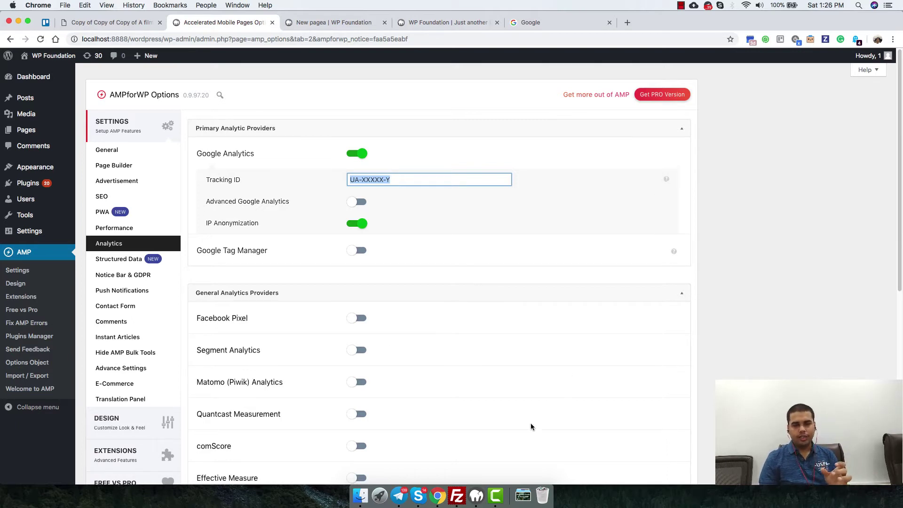
{"action": "left_click", "coordinate": [496, 240]}
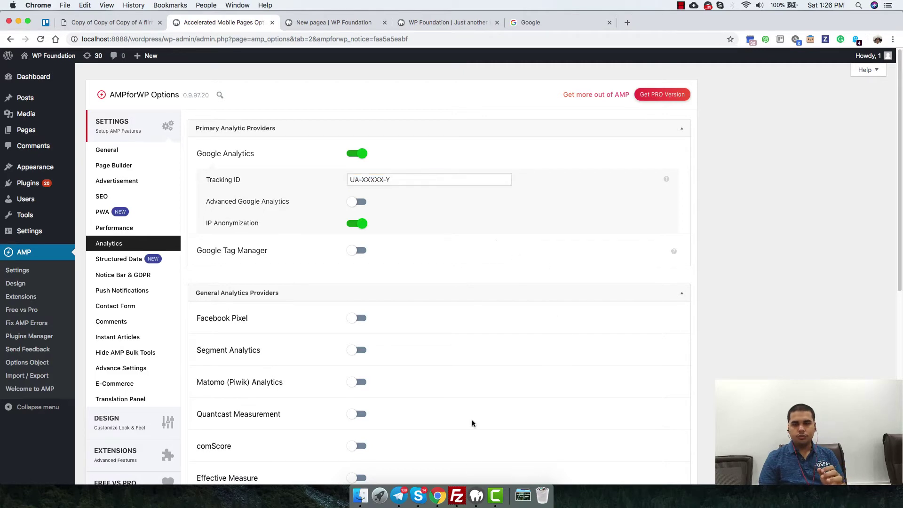
{"action": "left_click", "coordinate": [495, 496]}
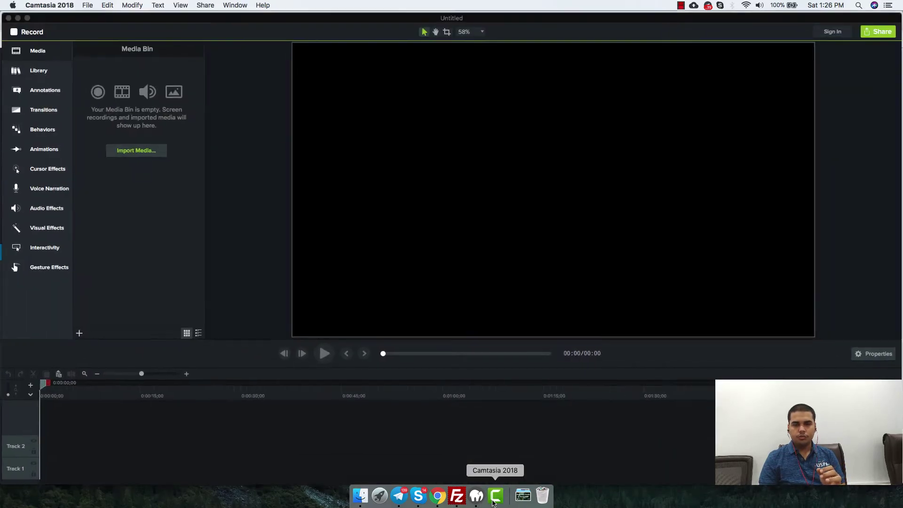
{"action": "left_click", "coordinate": [438, 496]}
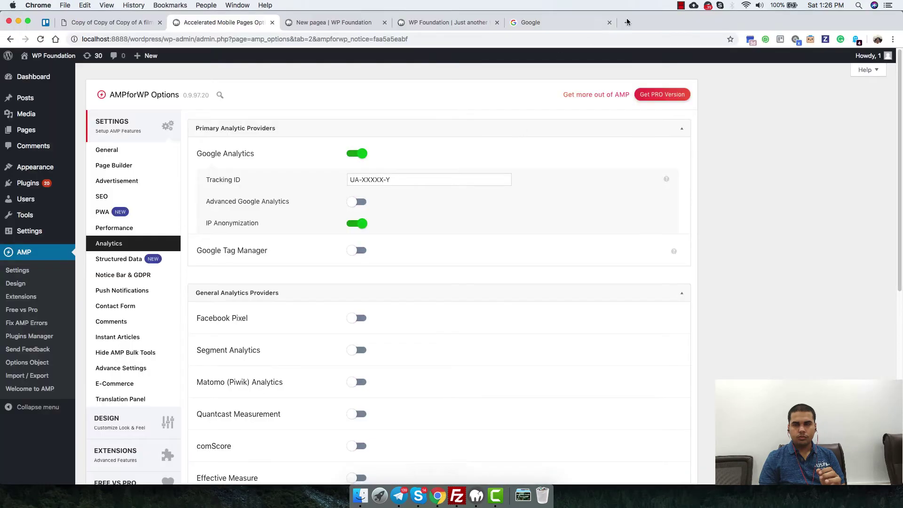
{"action": "left_click", "coordinate": [681, 5]}
{"action": "left_click", "coordinate": [436, 194]}
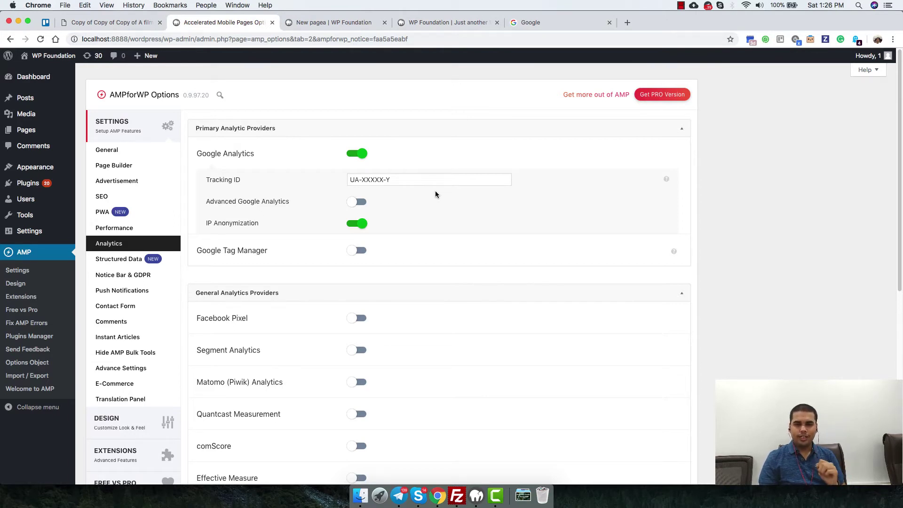
Step: Enable Google Tag Manager as an analytics provider and go to its Tag Manager ID (Container ID) field
{"action": "left_click_drag", "start_coordinate": [202, 251], "coordinate": [266, 251]}
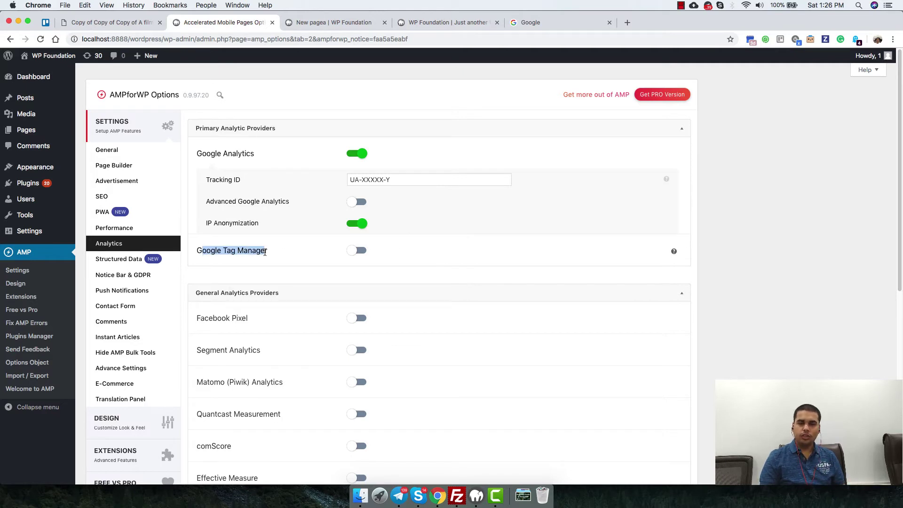
{"action": "left_click", "coordinate": [357, 252]}
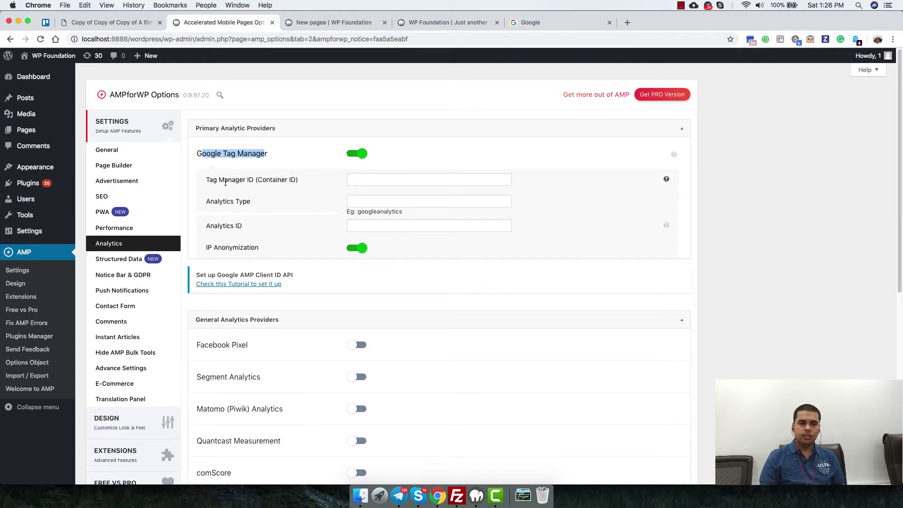
{"action": "left_click_drag", "start_coordinate": [223, 181], "coordinate": [279, 184]}
{"action": "left_click", "coordinate": [379, 175]}
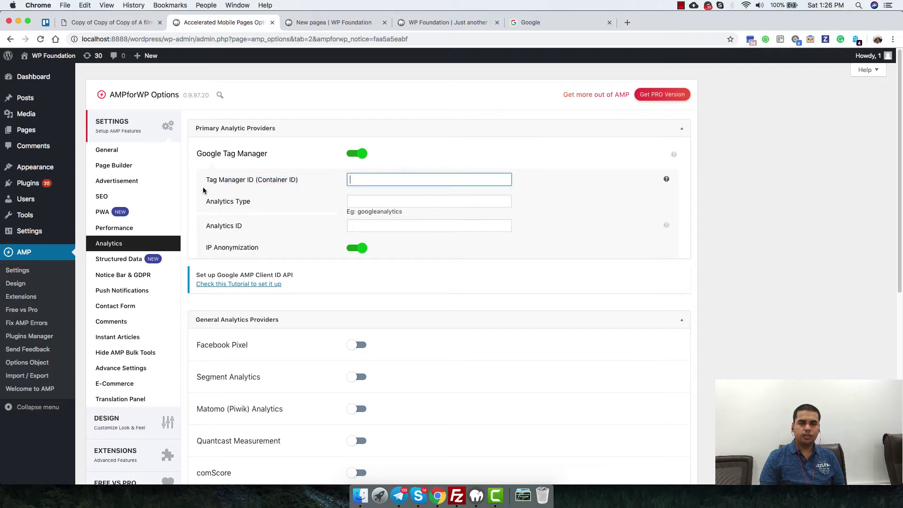
Step: Fill in the Analytics Type for Google Tag Manager with googleanalytics, copied from the example
{"action": "left_click_drag", "start_coordinate": [223, 202], "coordinate": [246, 201]}
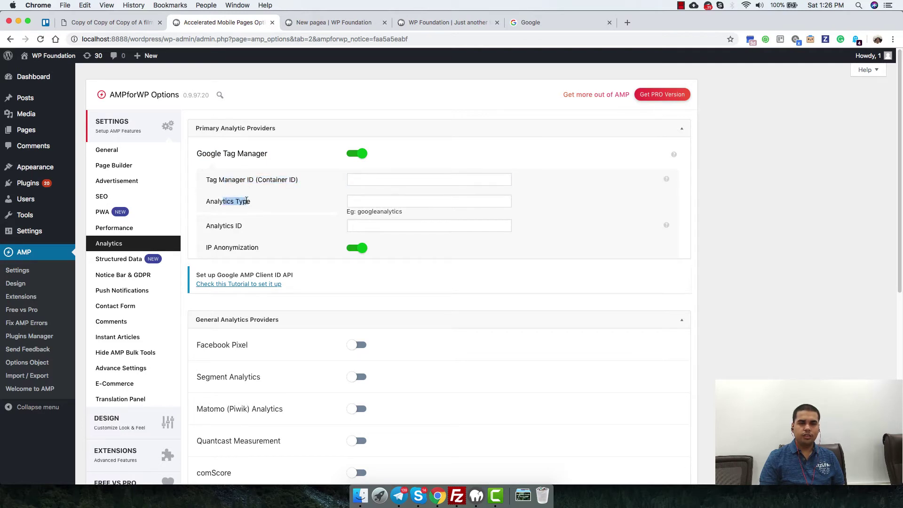
{"action": "left_click", "coordinate": [381, 201]}
{"action": "double_click", "coordinate": [380, 211]}
{"action": "left_click_drag", "start_coordinate": [377, 212], "coordinate": [374, 201]}
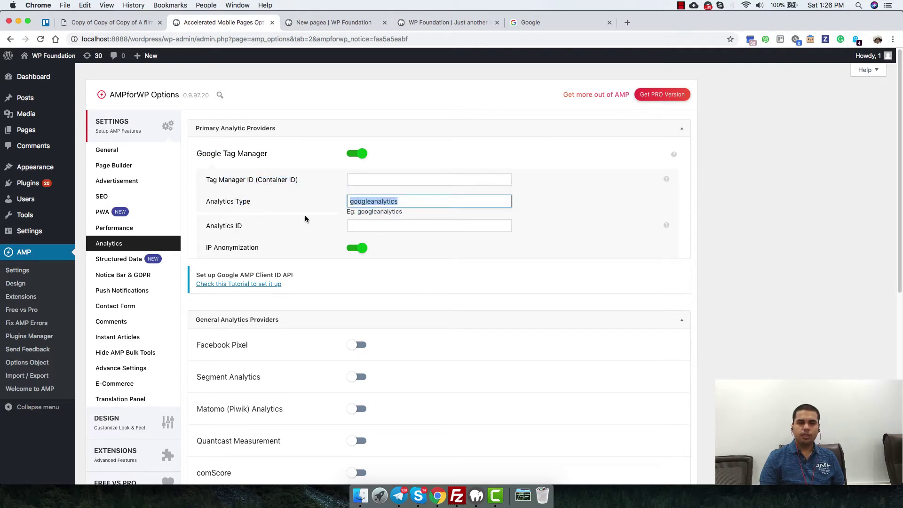
Step: Go over the Tag Manager ID, Analytics Type and Analytics ID fields and disable Google Tag Manager
{"action": "left_click", "coordinate": [363, 221]}
{"action": "left_click", "coordinate": [370, 227]}
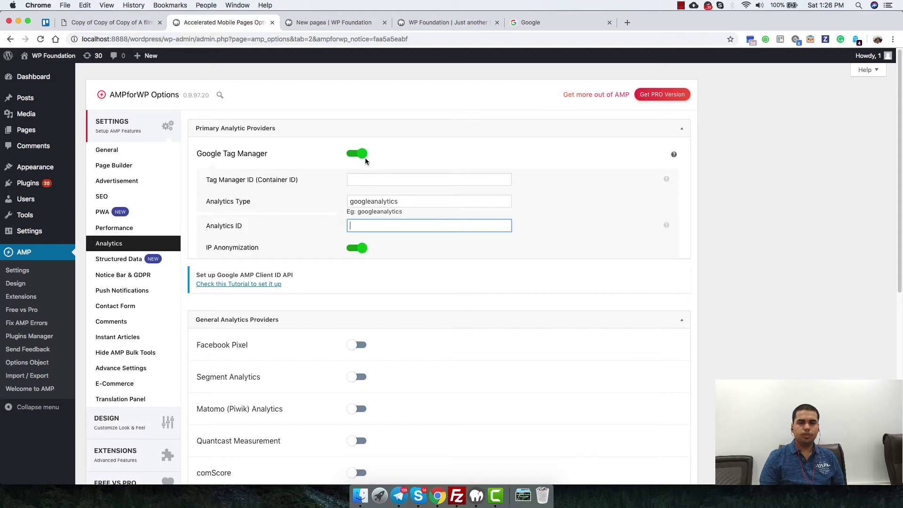
{"action": "left_click", "coordinate": [368, 180]}
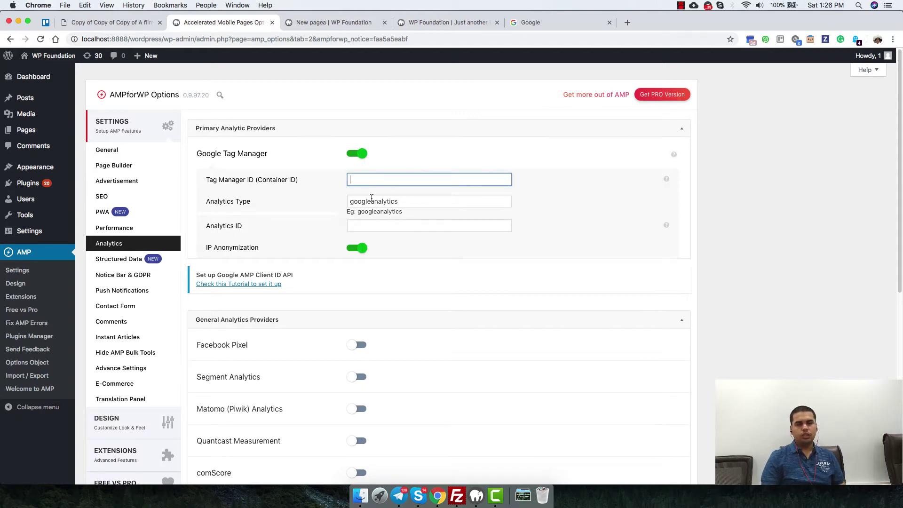
{"action": "left_click", "coordinate": [371, 201]}
{"action": "left_click", "coordinate": [371, 225]}
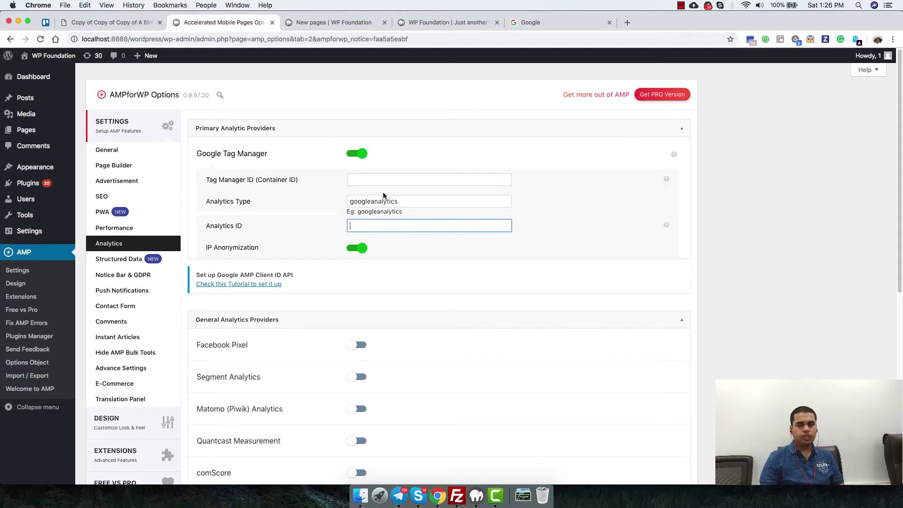
{"action": "left_click", "coordinate": [352, 154]}
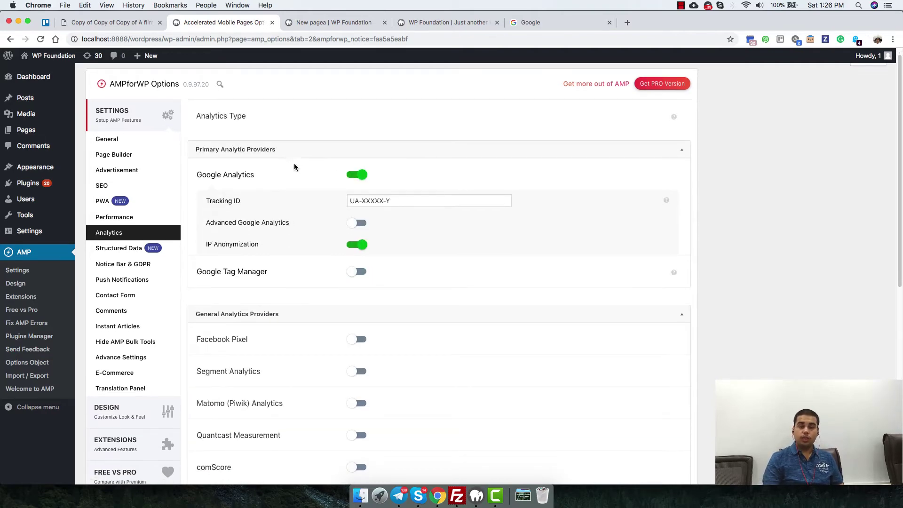
Step: Look through the General Analytics Providers list, switching Yandex Metrika on and off again
{"action": "scroll", "coordinate": [311, 174], "scroll_direction": "down", "scroll_amount": 8}
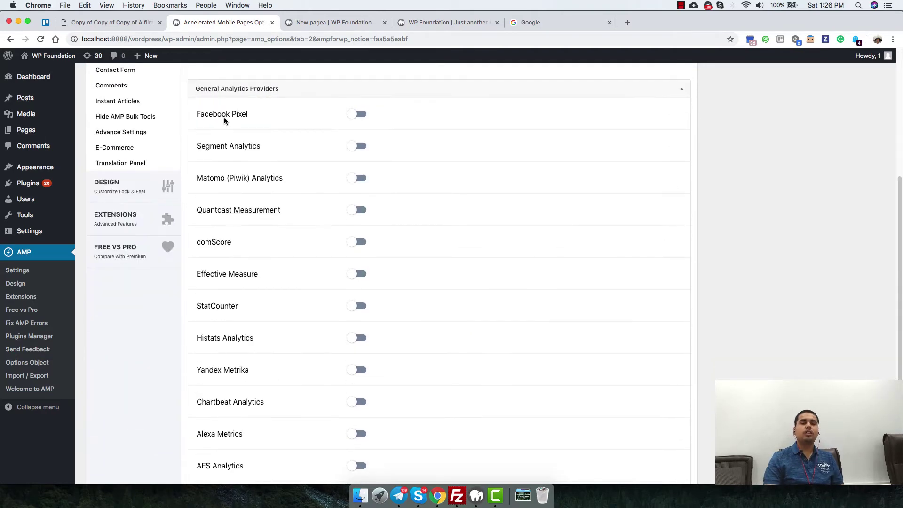
{"action": "triple_click", "coordinate": [220, 146]}
{"action": "scroll", "coordinate": [259, 156], "scroll_direction": "down", "scroll_amount": 4}
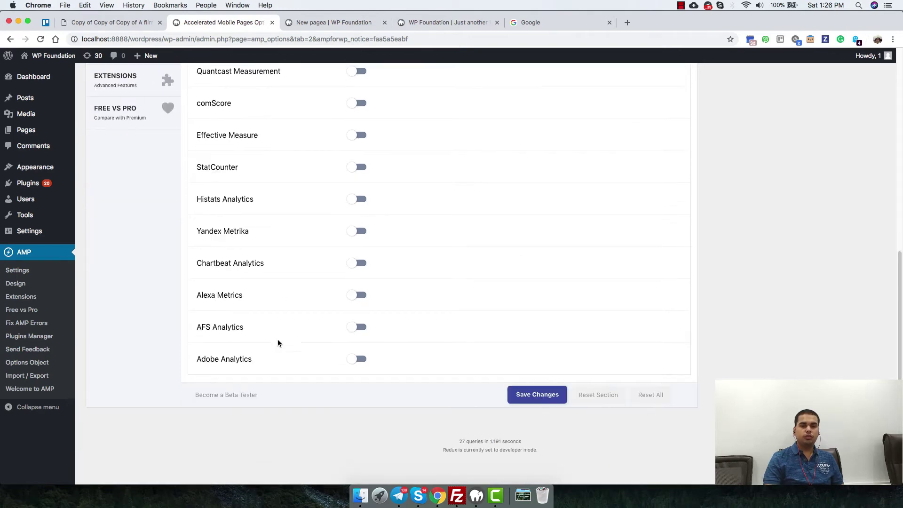
{"action": "scroll", "coordinate": [262, 323], "scroll_direction": "up", "scroll_amount": 6}
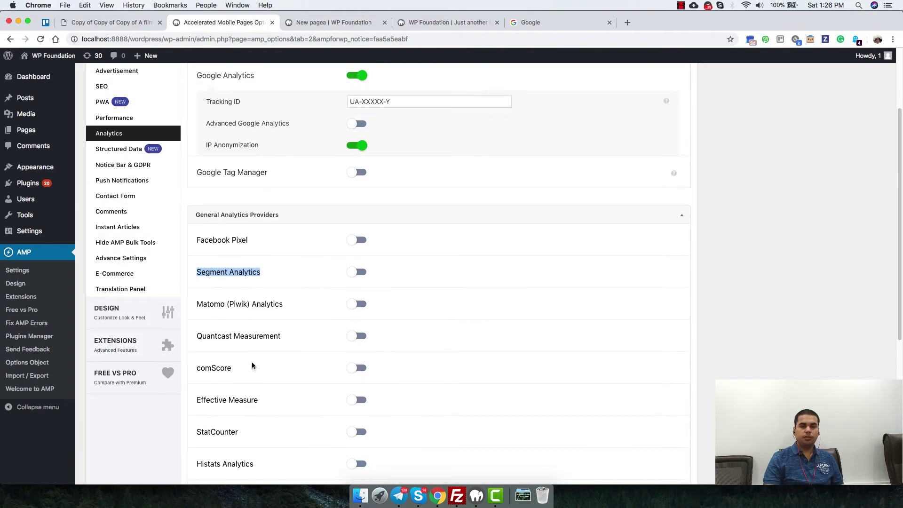
{"action": "scroll", "coordinate": [254, 357], "scroll_direction": "up", "scroll_amount": 3}
{"action": "scroll", "coordinate": [258, 330], "scroll_direction": "down", "scroll_amount": 10}
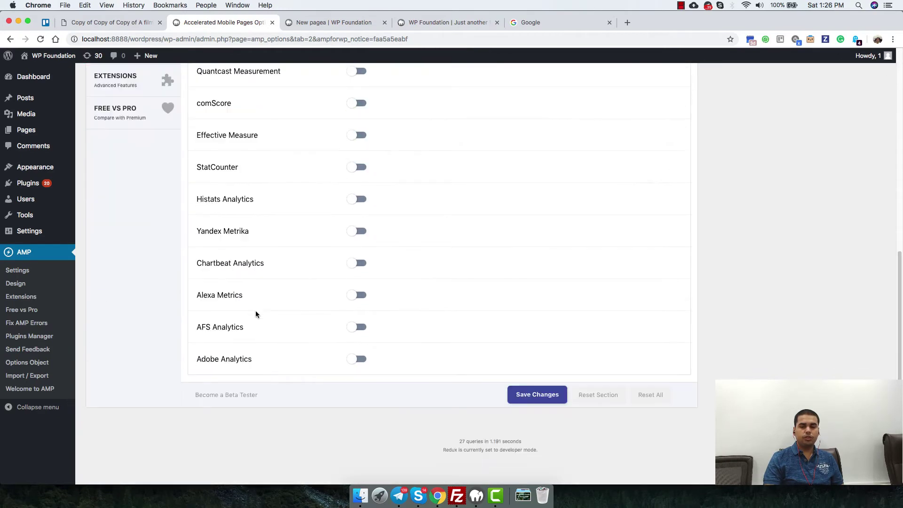
{"action": "left_click", "coordinate": [358, 231]}
{"action": "left_click", "coordinate": [356, 232]}
{"action": "scroll", "coordinate": [324, 268], "scroll_direction": "up", "scroll_amount": 15}
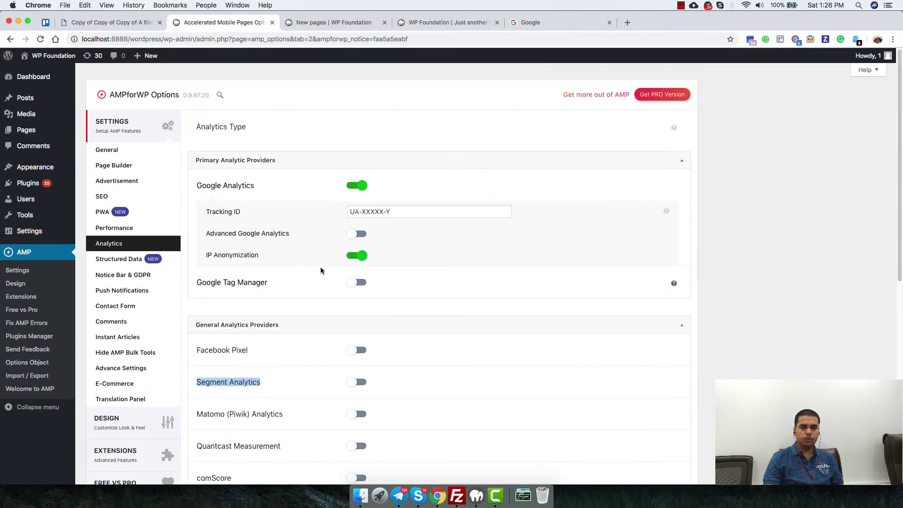
Step: Open the Structured Data settings and review the schema types for posts and pages, the default values and the upgrade option
{"action": "left_click", "coordinate": [178, 264]}
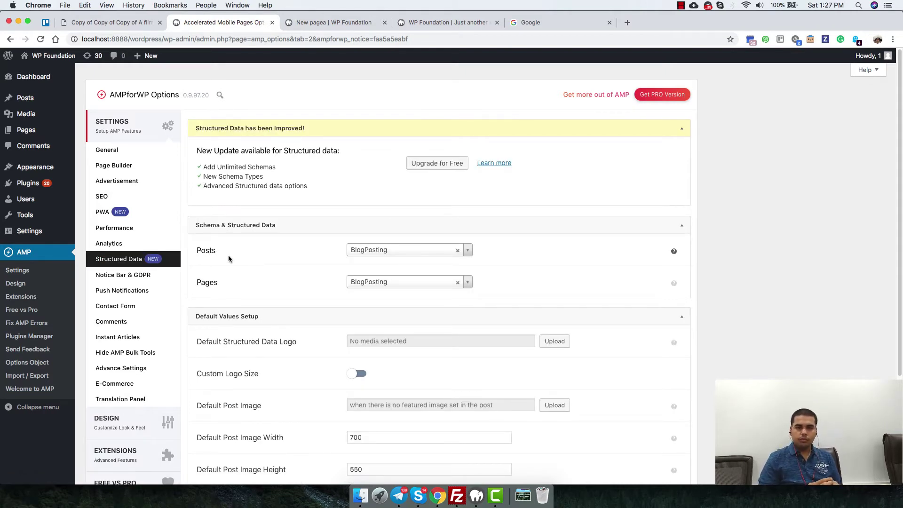
{"action": "scroll", "coordinate": [358, 250], "scroll_direction": "down", "scroll_amount": 5}
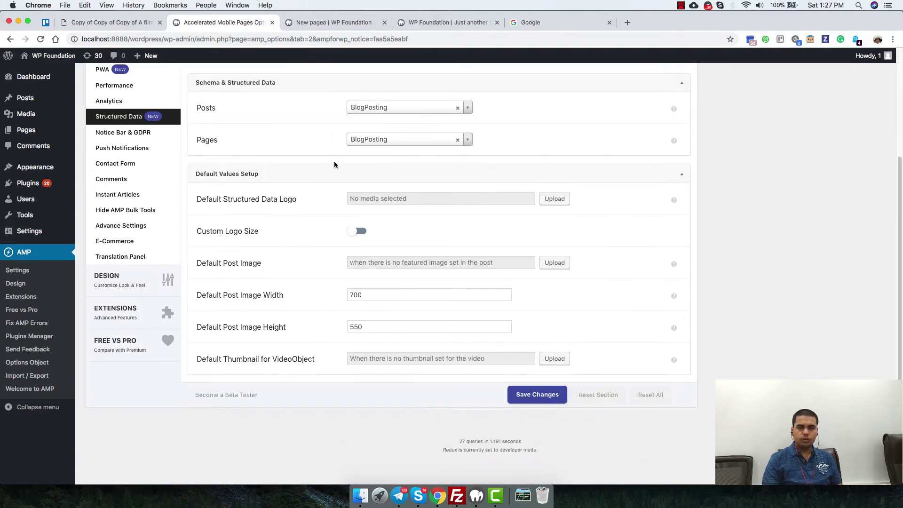
{"action": "scroll", "coordinate": [322, 232], "scroll_direction": "up", "scroll_amount": 5}
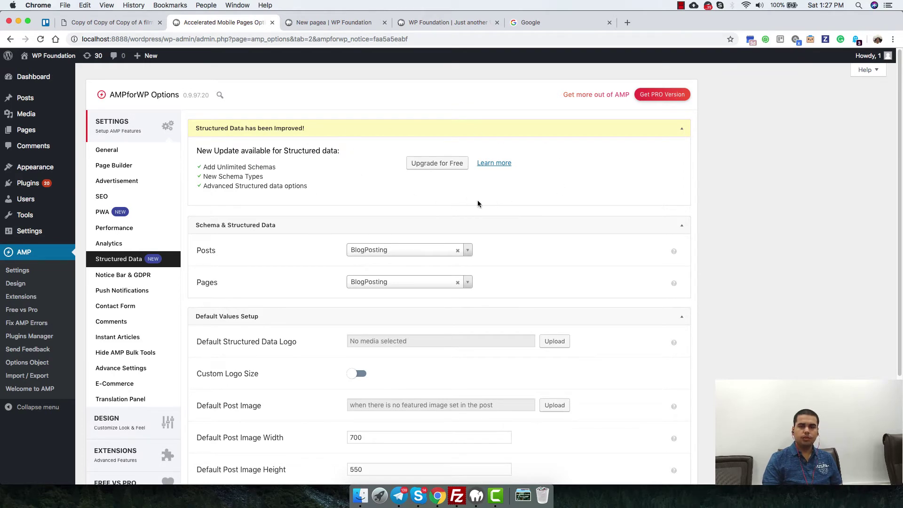
{"action": "left_click", "coordinate": [342, 26]}
{"action": "left_click", "coordinate": [228, 28]}
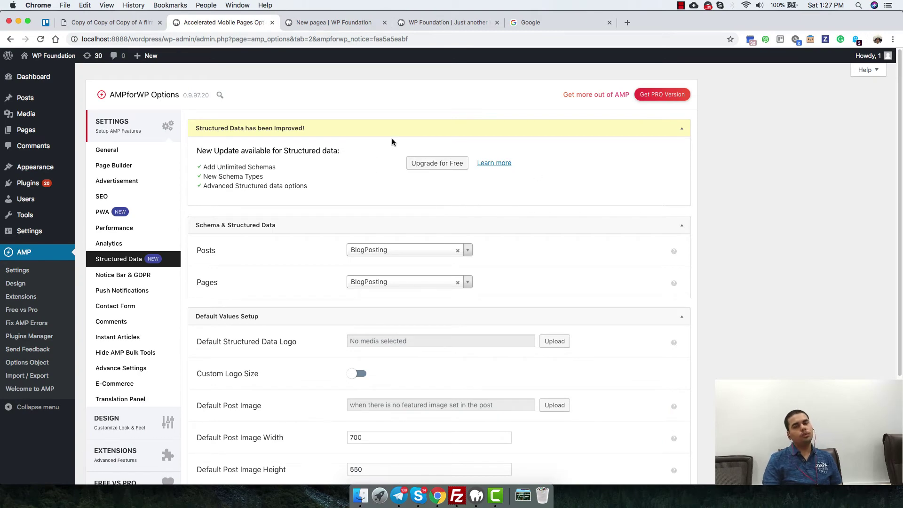
{"action": "scroll", "coordinate": [363, 165], "scroll_direction": "down", "scroll_amount": 5}
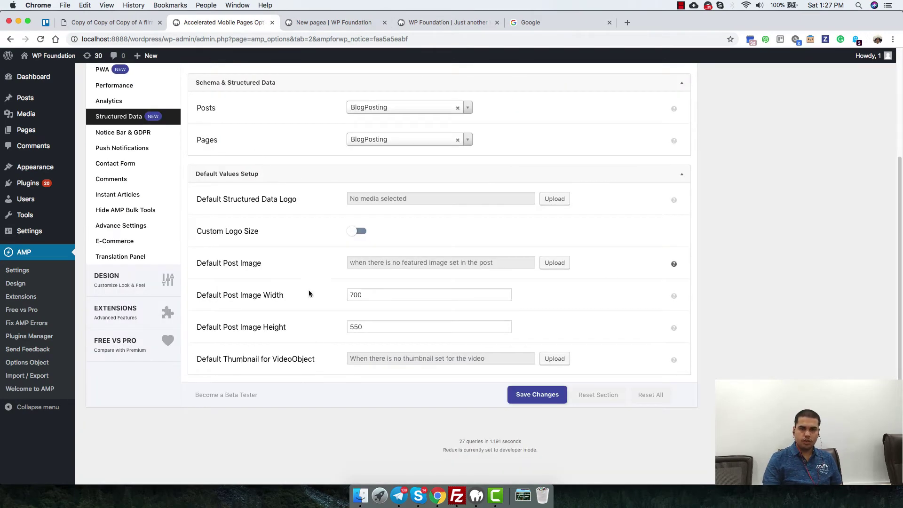
{"action": "scroll", "coordinate": [318, 340], "scroll_direction": "up", "scroll_amount": 5}
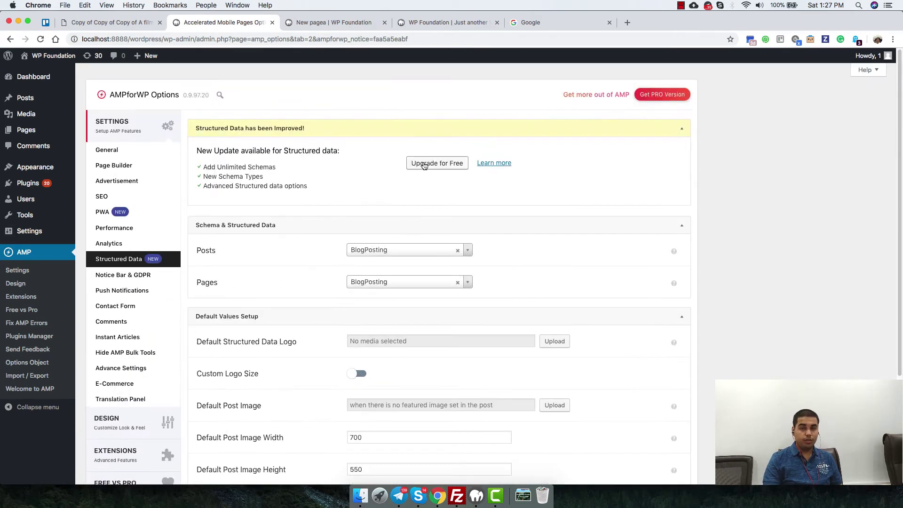
Step: Set the structured data schema type for Pages to WebPage
{"action": "left_click_drag", "start_coordinate": [424, 163], "coordinate": [407, 179]}
{"action": "scroll", "coordinate": [398, 181], "scroll_direction": "down", "scroll_amount": 3}
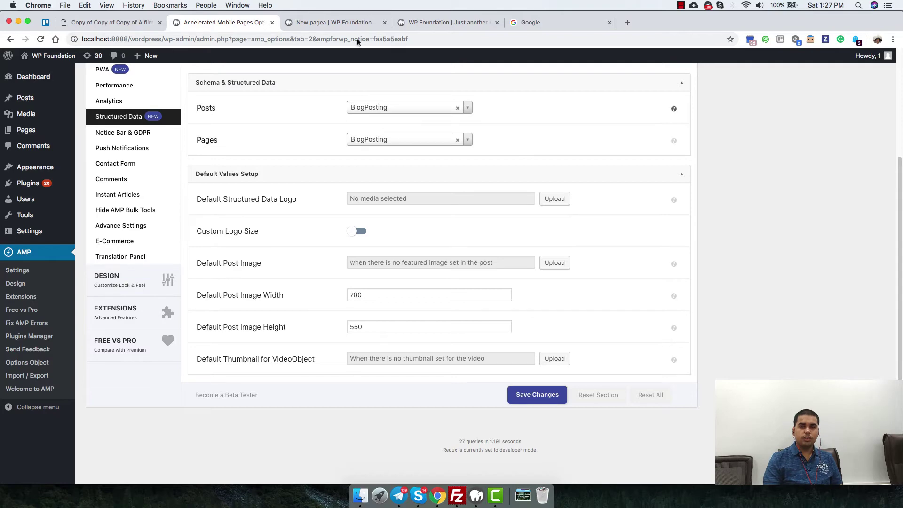
{"action": "left_click", "coordinate": [331, 22]}
{"action": "left_click", "coordinate": [241, 21]}
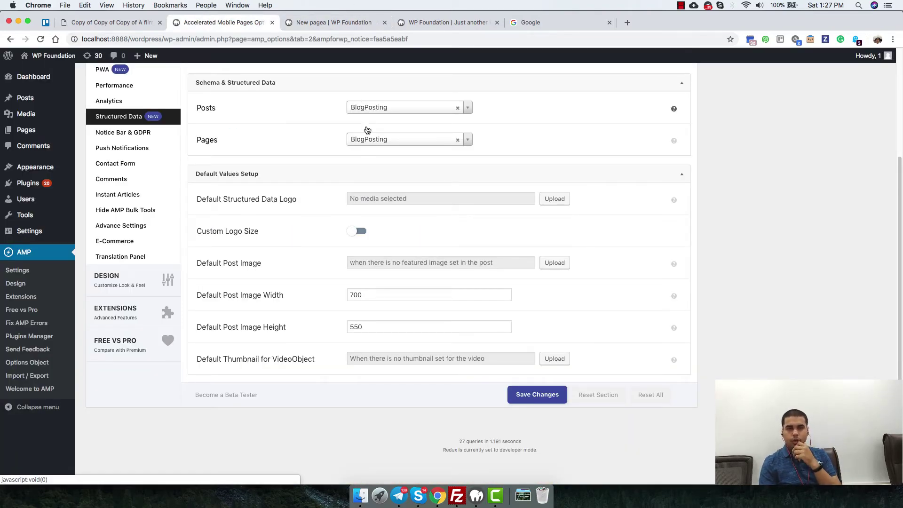
{"action": "double_click", "coordinate": [208, 140]}
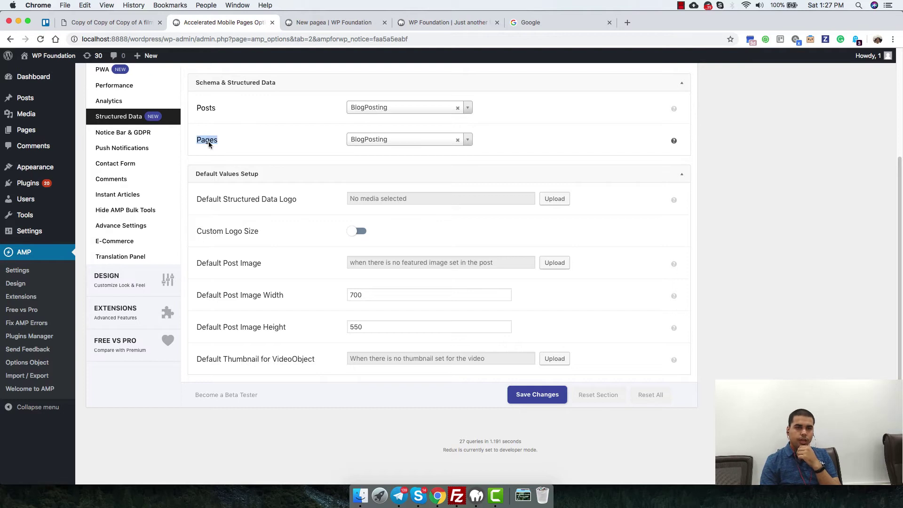
{"action": "left_click", "coordinate": [399, 145]}
{"action": "scroll", "coordinate": [395, 207], "scroll_direction": "down", "scroll_amount": 1}
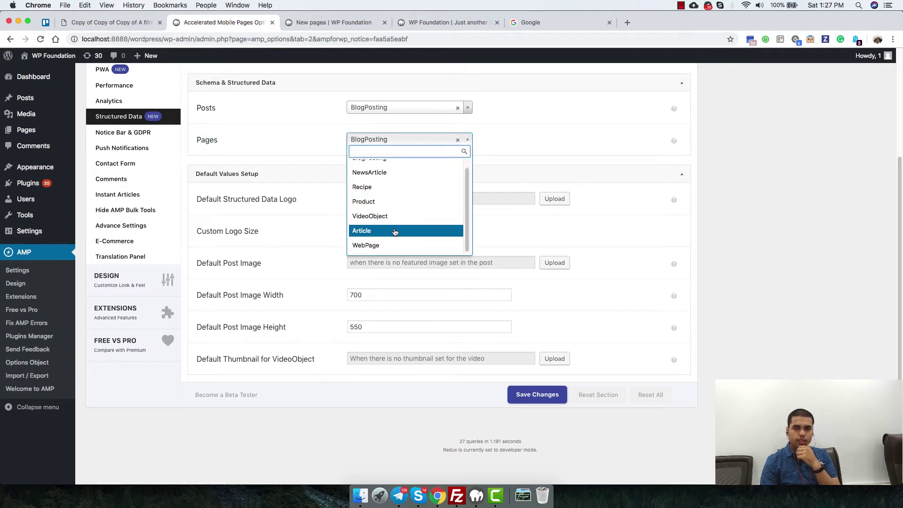
{"action": "left_click", "coordinate": [385, 247]}
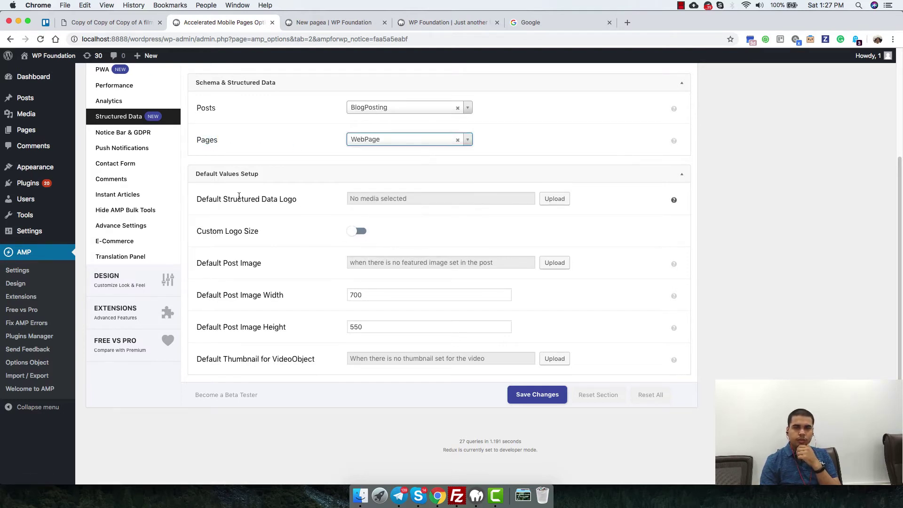
Step: Set the Default Structured Data Logo to the blue diamond QUEST logo from the media library
{"action": "left_click_drag", "start_coordinate": [209, 199], "coordinate": [290, 200]}
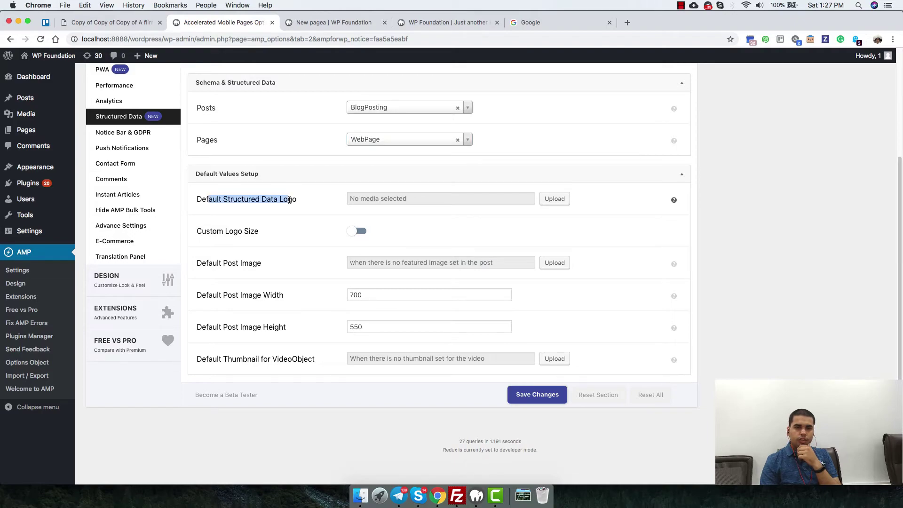
{"action": "left_click", "coordinate": [554, 199]}
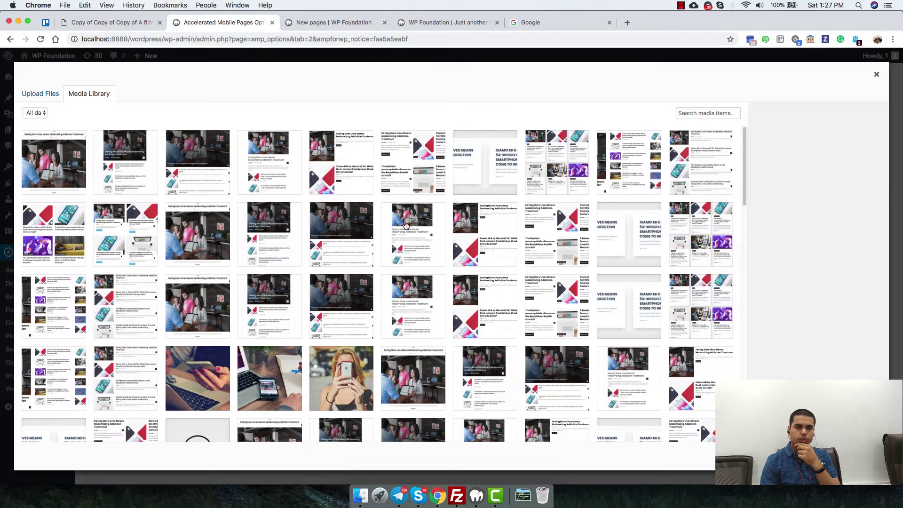
{"action": "scroll", "coordinate": [494, 230], "scroll_direction": "down", "scroll_amount": 15}
{"action": "scroll", "coordinate": [534, 244], "scroll_direction": "up", "scroll_amount": 10}
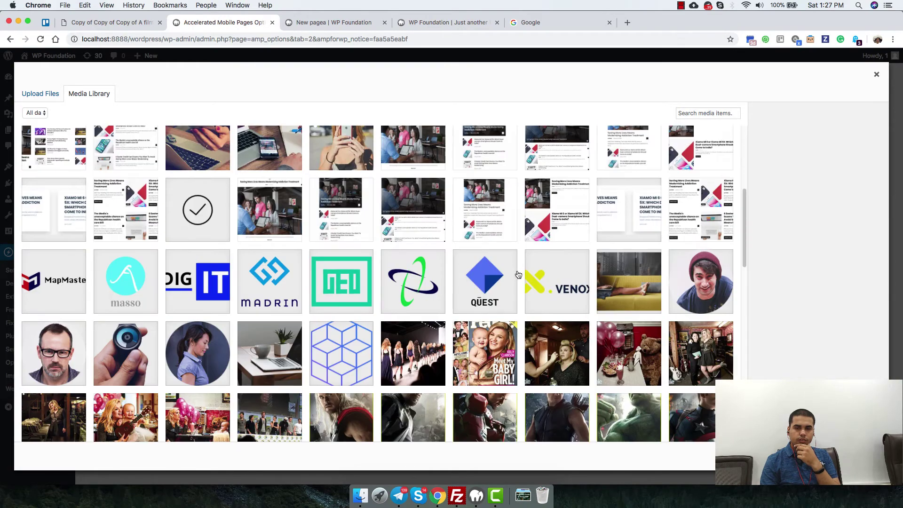
{"action": "left_click", "coordinate": [515, 267]}
{"action": "left_click", "coordinate": [856, 455]}
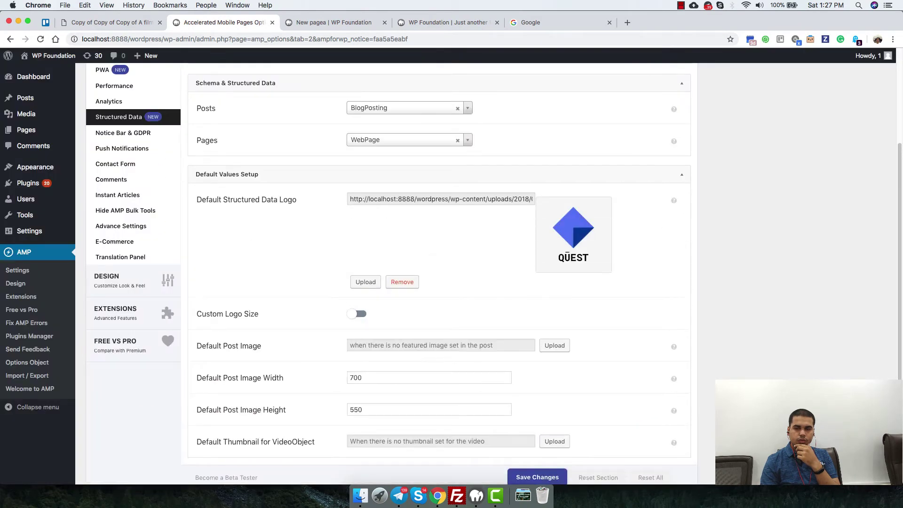
Step: Review the default post image and VideoObject thumbnail settings, opening the media library for the post image and closing it without a selection
{"action": "scroll", "coordinate": [431, 324], "scroll_direction": "down", "scroll_amount": 4}
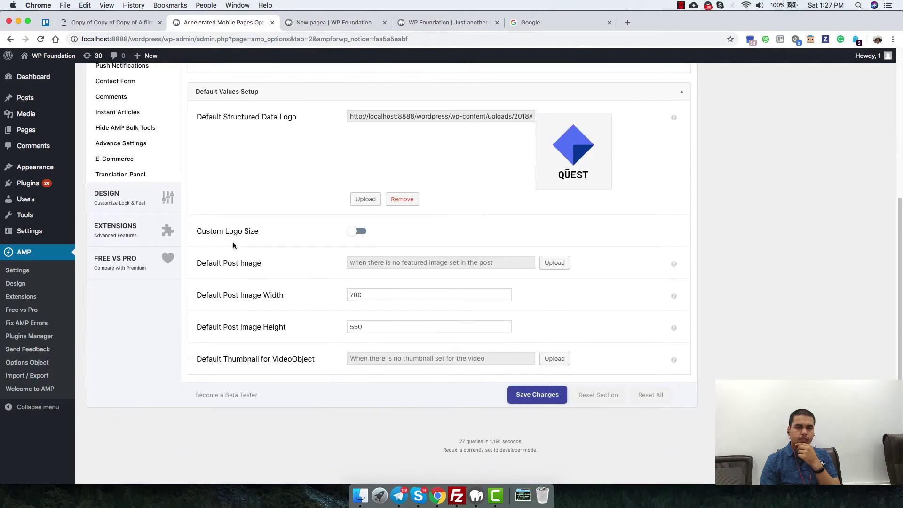
{"action": "left_click_drag", "start_coordinate": [207, 264], "coordinate": [251, 266]}
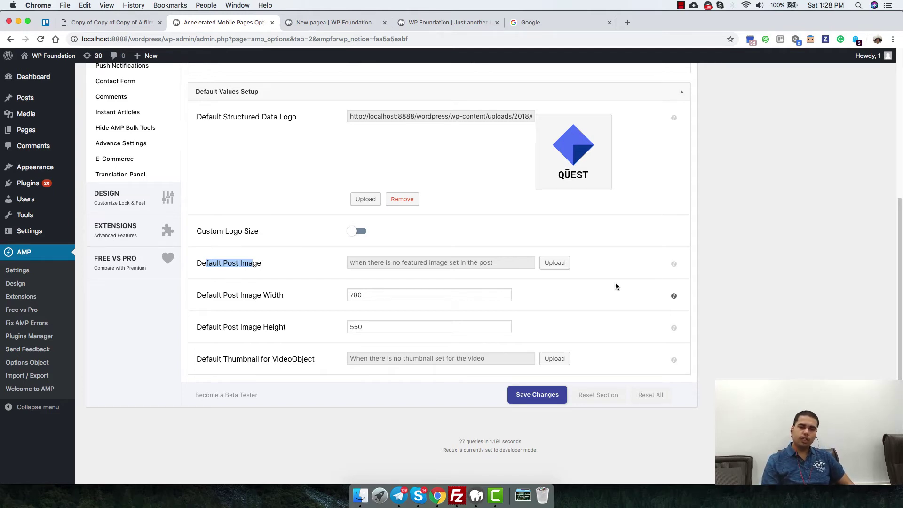
{"action": "left_click", "coordinate": [554, 266]}
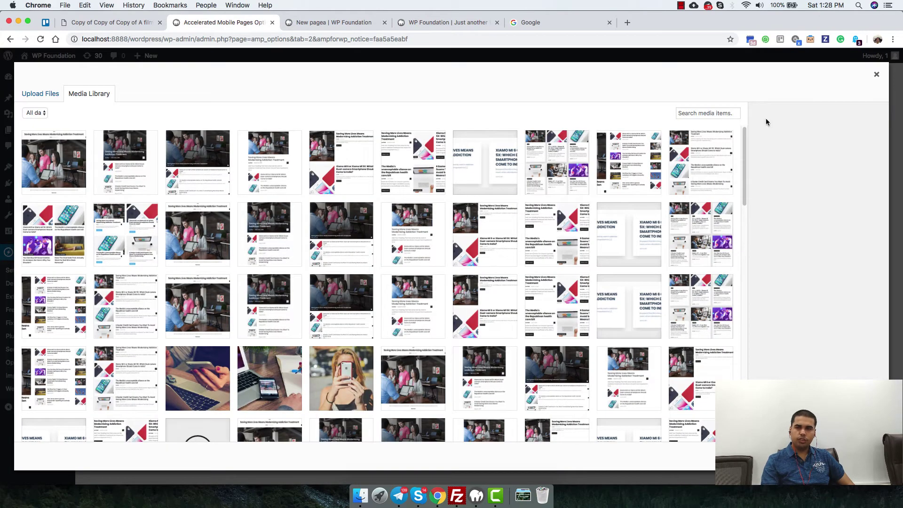
{"action": "left_click", "coordinate": [874, 83]}
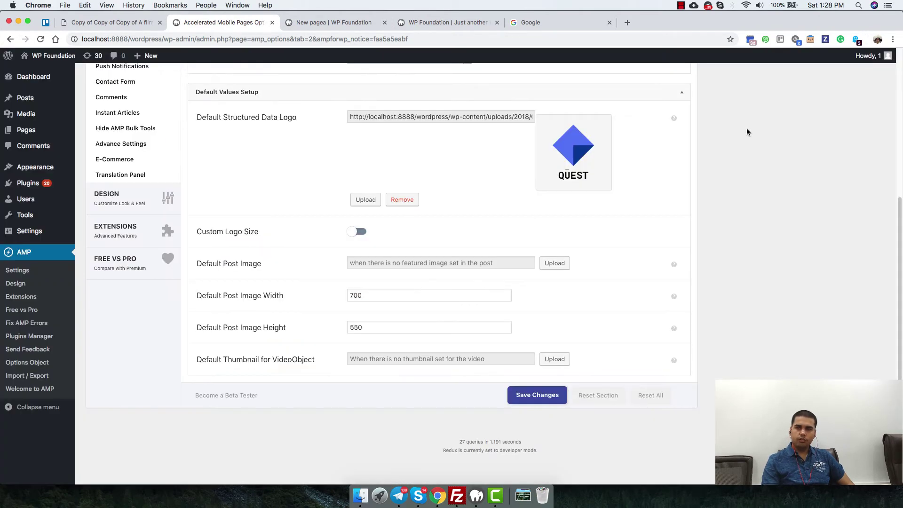
{"action": "triple_click", "coordinate": [221, 265]}
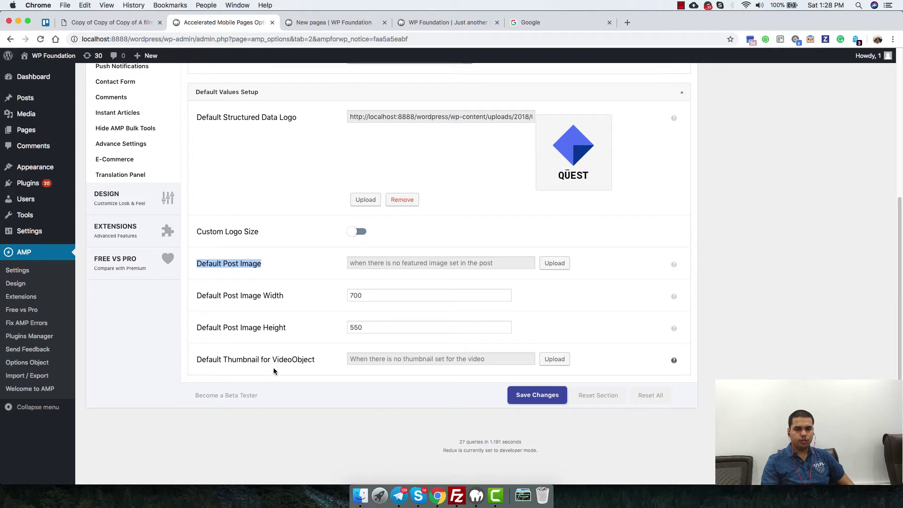
{"action": "left_click_drag", "start_coordinate": [212, 361], "coordinate": [305, 361]}
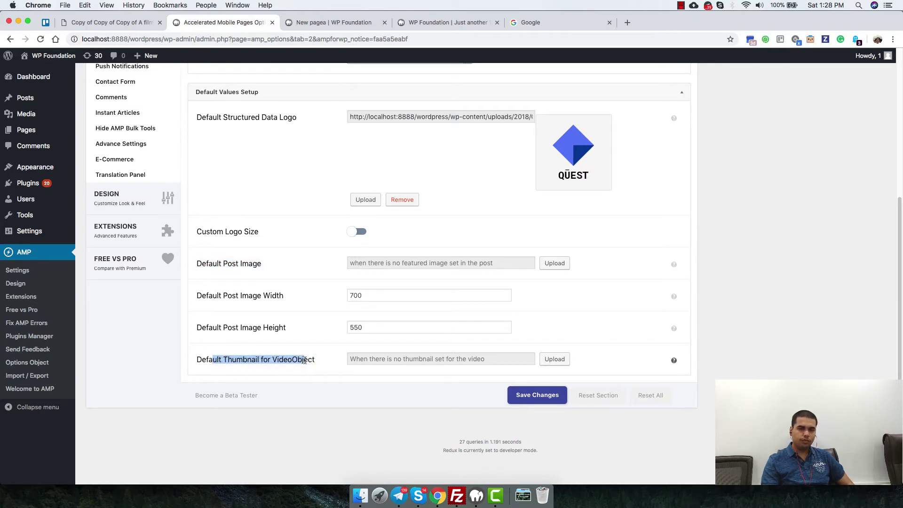
{"action": "triple_click", "coordinate": [305, 360]}
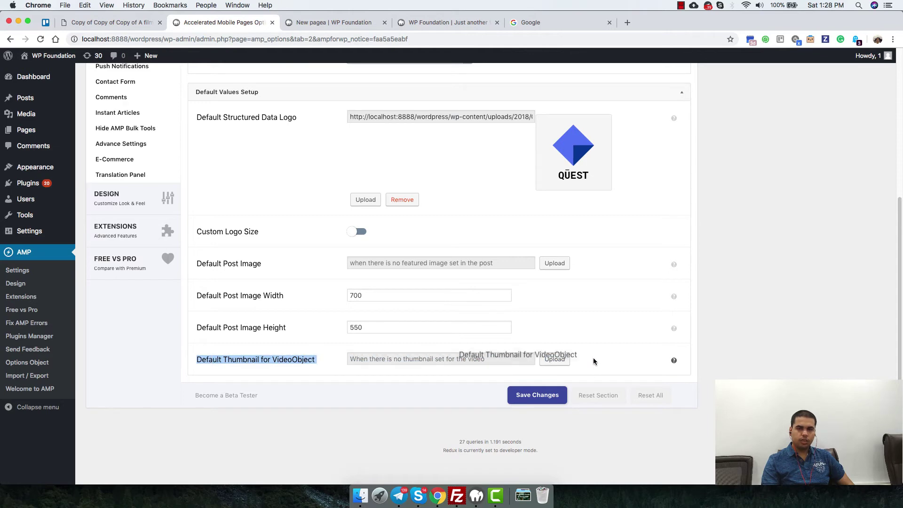
{"action": "left_click_drag", "start_coordinate": [263, 328], "coordinate": [379, 126]}
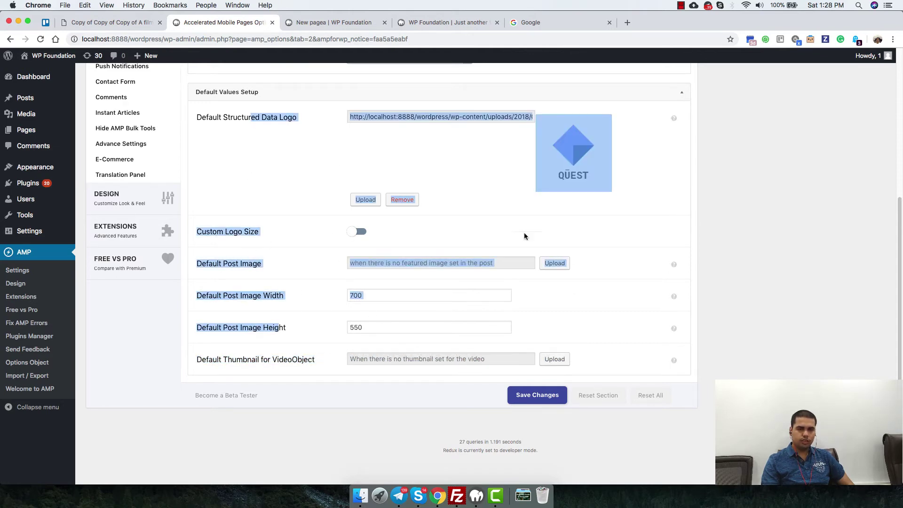
Step: Read the notice about the free structured data upgrade and its listed features
{"action": "scroll", "coordinate": [312, 261], "scroll_direction": "up", "scroll_amount": 5}
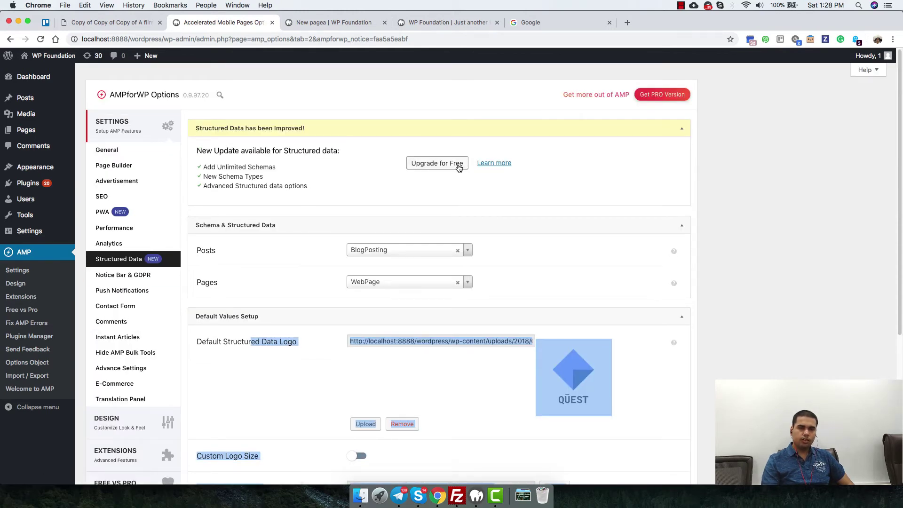
{"action": "left_click_drag", "start_coordinate": [240, 150], "coordinate": [289, 185]}
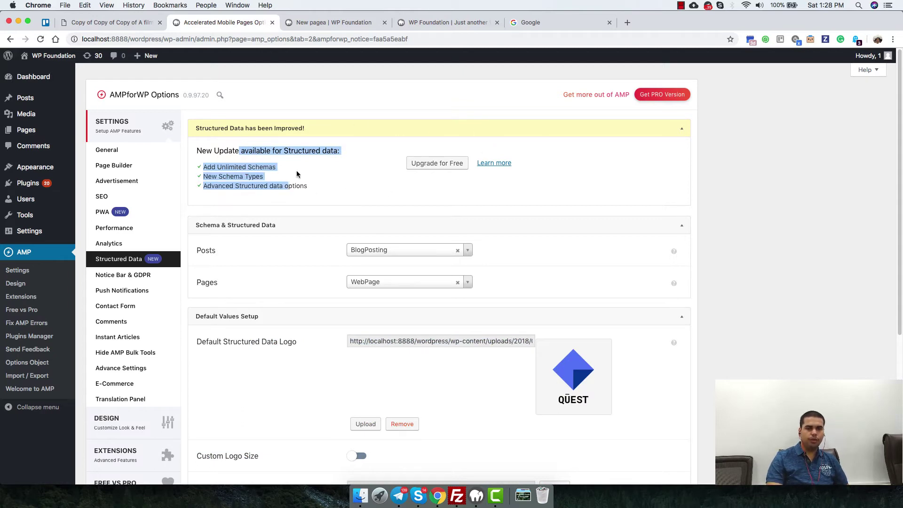
{"action": "left_click", "coordinate": [297, 174]}
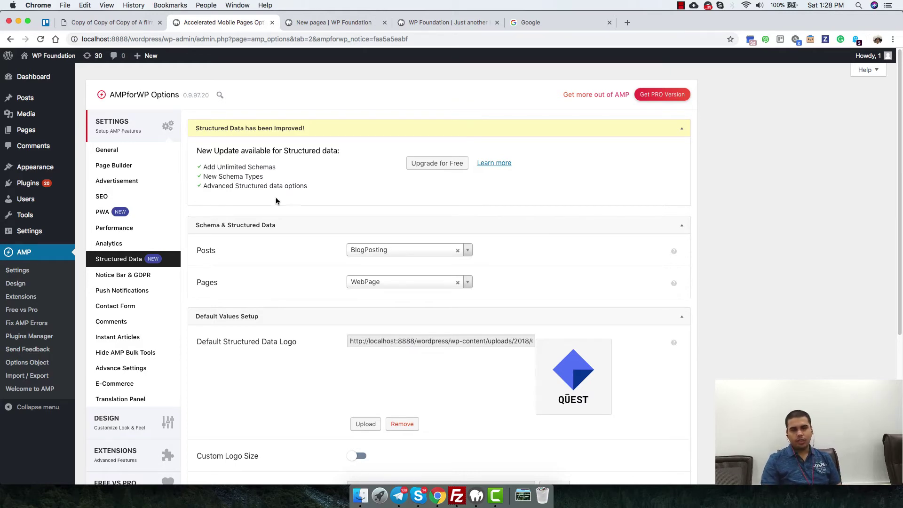
Step: Open the Notice Bar & GDPR settings and examine the cookie notice's content and button text, switching Notifications on and off again
{"action": "left_click", "coordinate": [169, 281]}
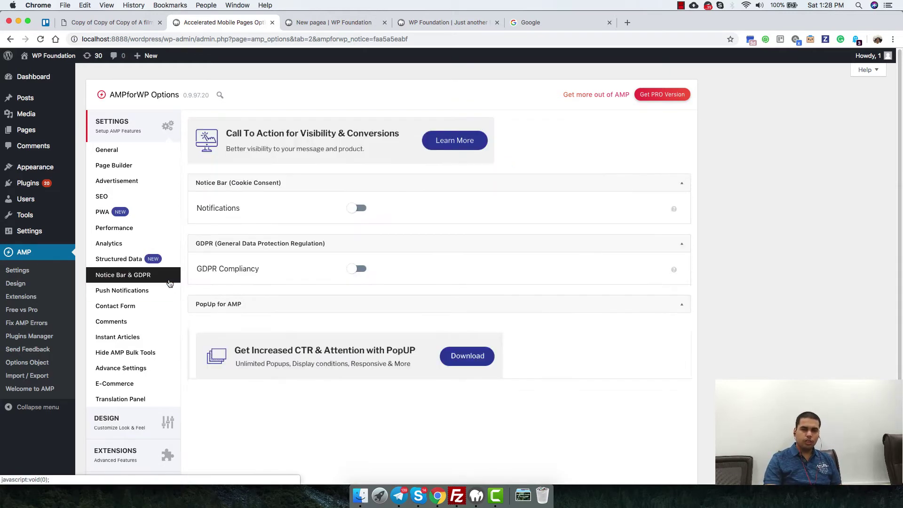
{"action": "triple_click", "coordinate": [217, 276]}
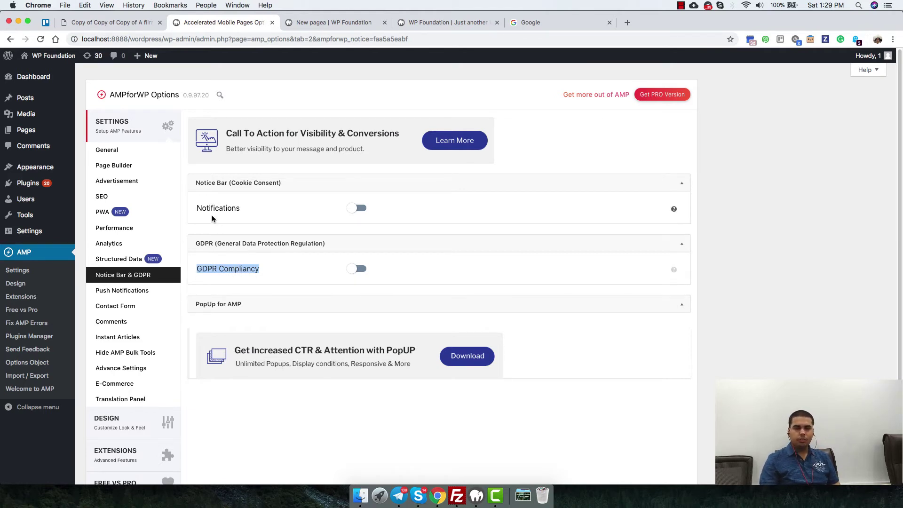
{"action": "left_click", "coordinate": [366, 209]}
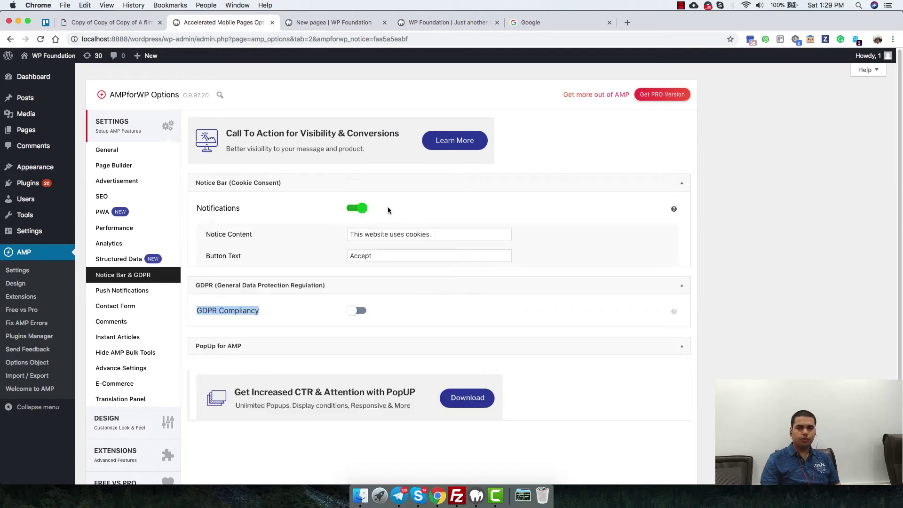
{"action": "left_click", "coordinate": [403, 235]}
{"action": "left_click_drag", "start_coordinate": [422, 234], "coordinate": [453, 231]}
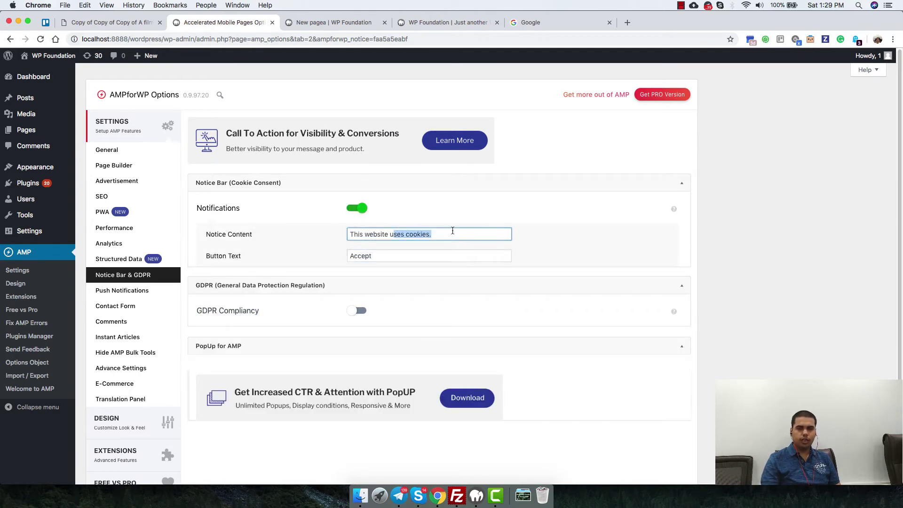
{"action": "double_click", "coordinate": [452, 231]}
{"action": "left_click", "coordinate": [375, 254]}
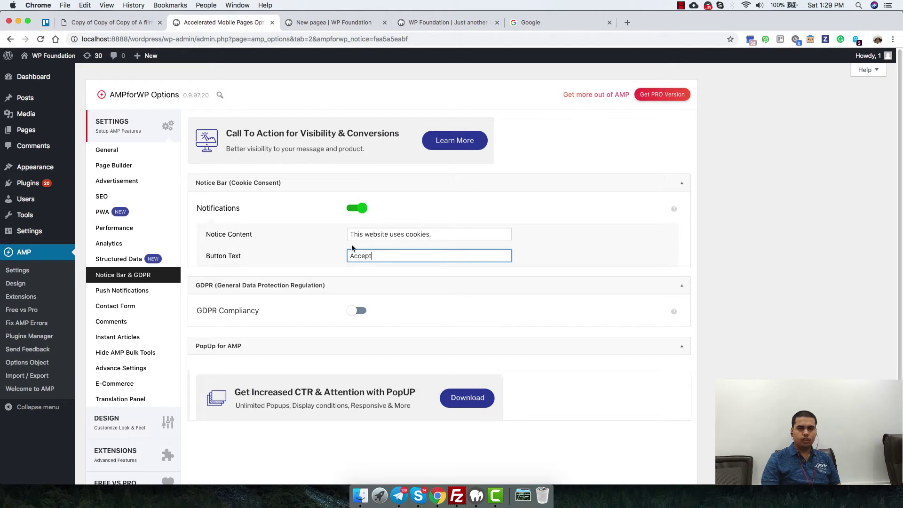
{"action": "left_click", "coordinate": [358, 210]}
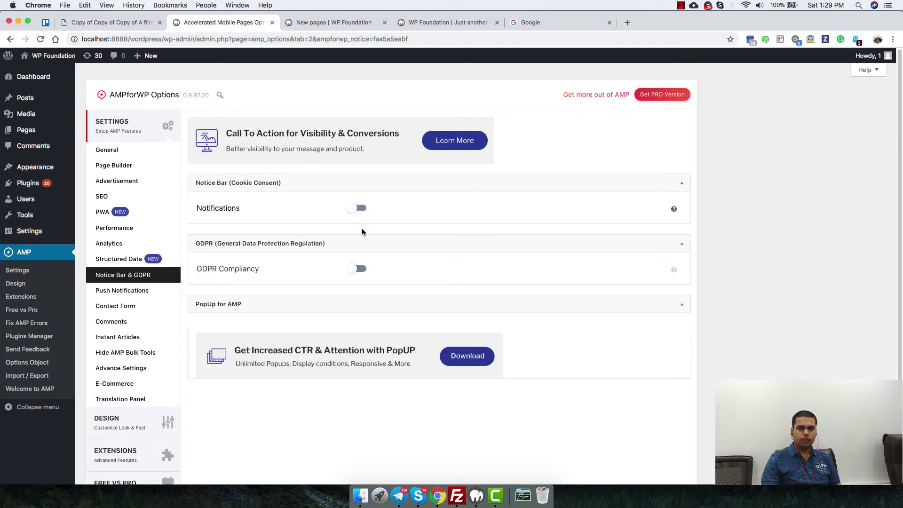
Step: Enable GDPR Compliancy, compare the two GDPR designs and select the purple bar design
{"action": "left_click_drag", "start_coordinate": [211, 272], "coordinate": [253, 271]}
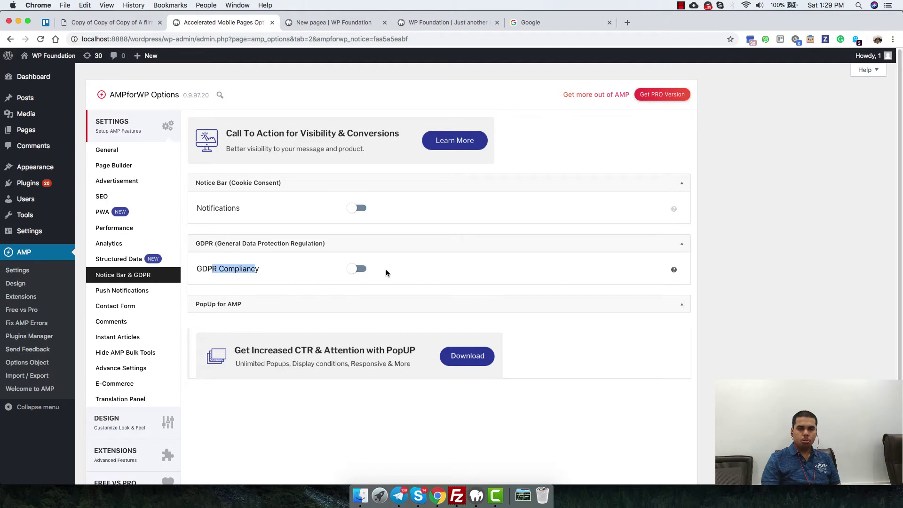
{"action": "left_click", "coordinate": [361, 269]}
{"action": "scroll", "coordinate": [337, 261], "scroll_direction": "down", "scroll_amount": 2}
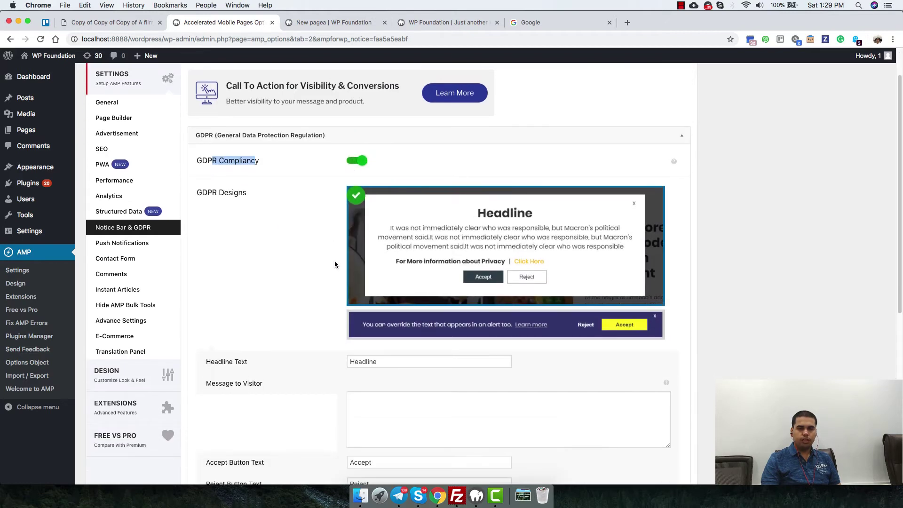
{"action": "left_click", "coordinate": [492, 328]}
{"action": "left_click", "coordinate": [488, 292]}
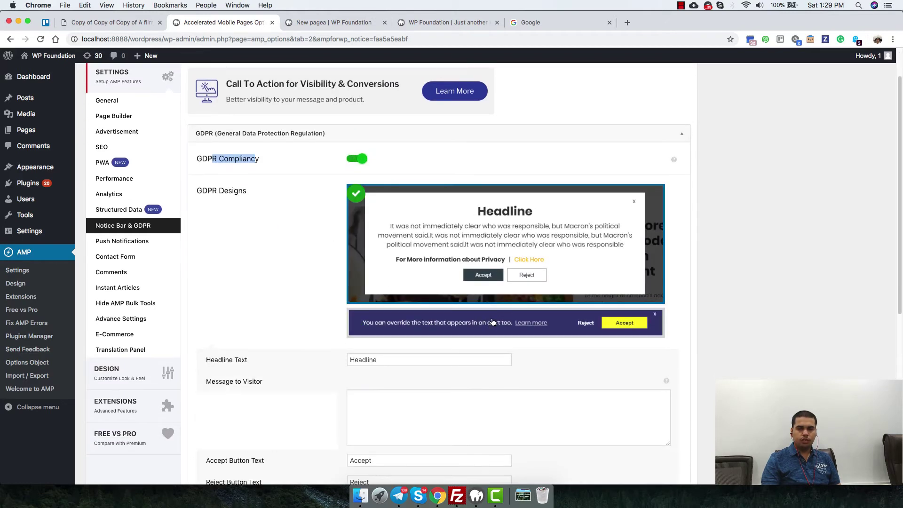
{"action": "left_click", "coordinate": [493, 322]}
{"action": "left_click", "coordinate": [489, 254]}
{"action": "left_click", "coordinate": [488, 320]}
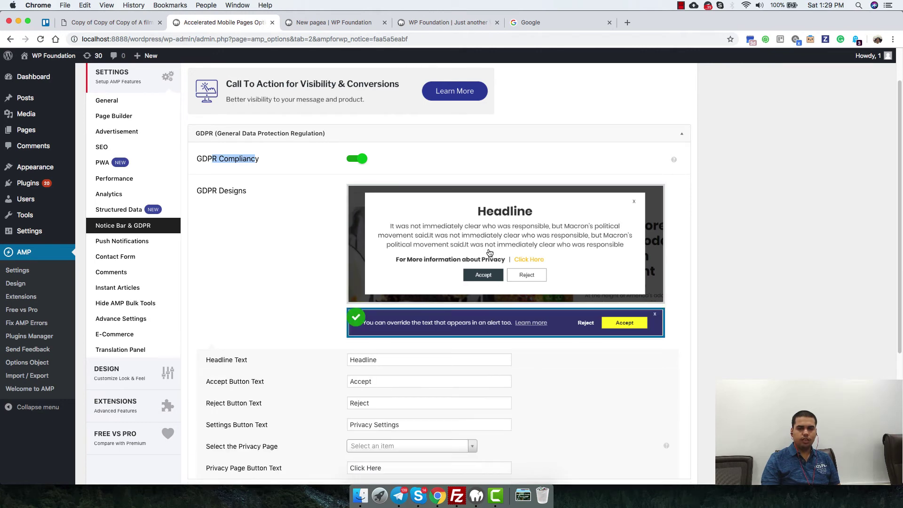
{"action": "left_click", "coordinate": [490, 253]}
{"action": "left_click", "coordinate": [492, 323]}
{"action": "left_click", "coordinate": [518, 263]}
{"action": "left_click", "coordinate": [591, 319]}
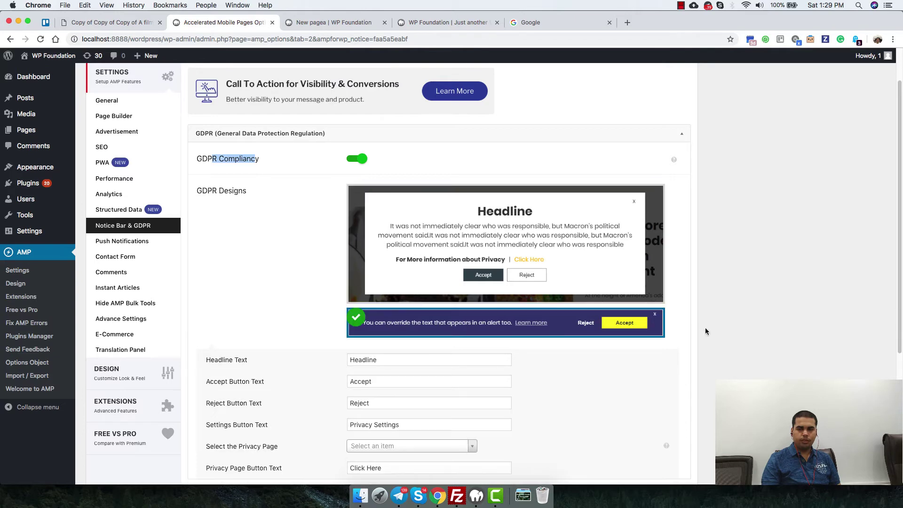
Step: Review the GDPR headline, button text and privacy page fields below the designs
{"action": "scroll", "coordinate": [706, 331], "scroll_direction": "down", "scroll_amount": 5}
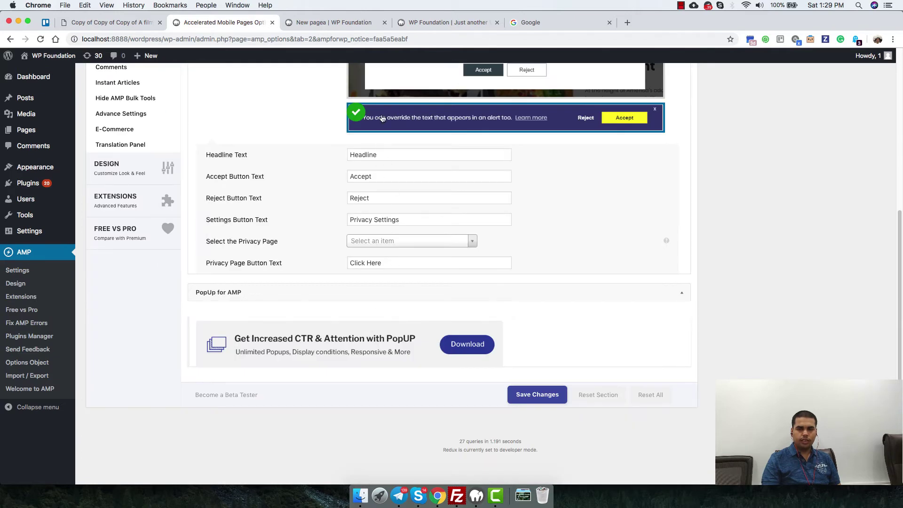
{"action": "scroll", "coordinate": [330, 254], "scroll_direction": "up", "scroll_amount": 5}
{"action": "left_click_drag", "start_coordinate": [326, 265], "coordinate": [329, 233]}
{"action": "scroll", "coordinate": [315, 215], "scroll_direction": "down", "scroll_amount": 4}
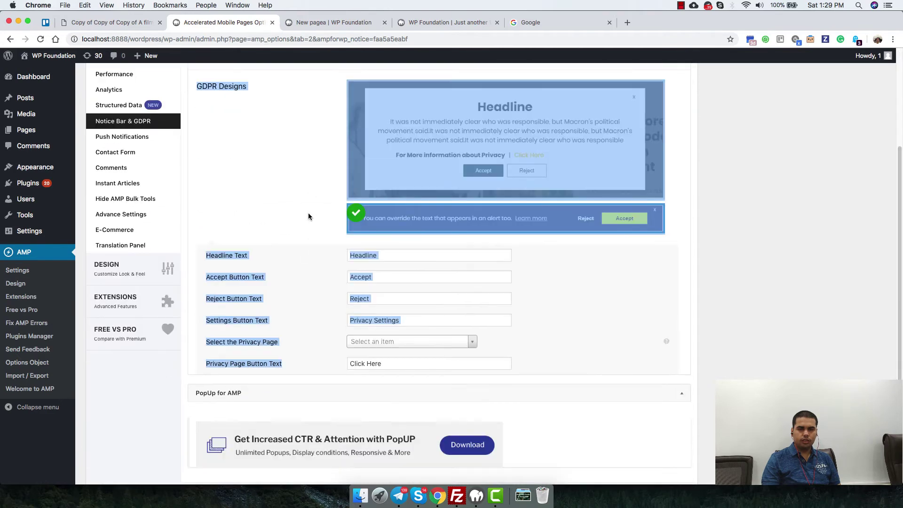
{"action": "left_click", "coordinate": [264, 190]}
{"action": "scroll", "coordinate": [265, 189], "scroll_direction": "up", "scroll_amount": 2}
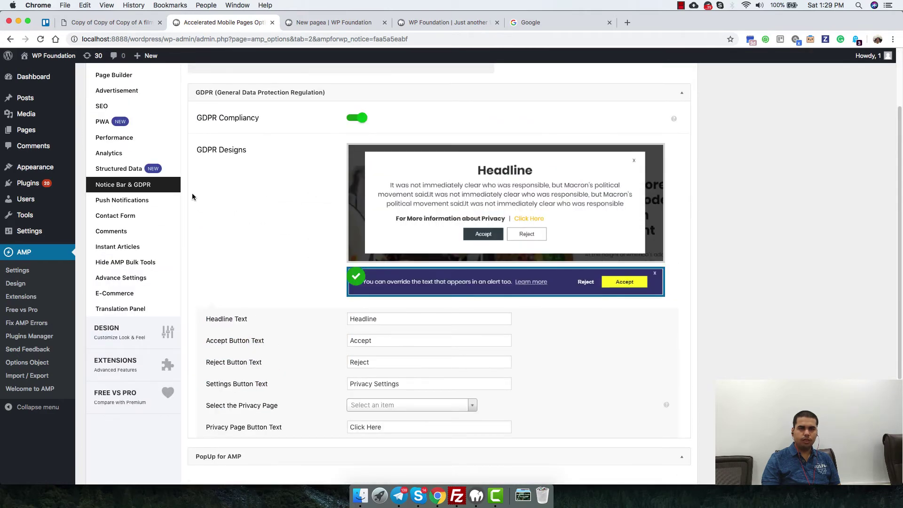
Step: Open the Push Notifications settings and examine the OneSignal app ID, positioning and translation options, switching OneSignal on and off again
{"action": "left_click", "coordinate": [175, 202]}
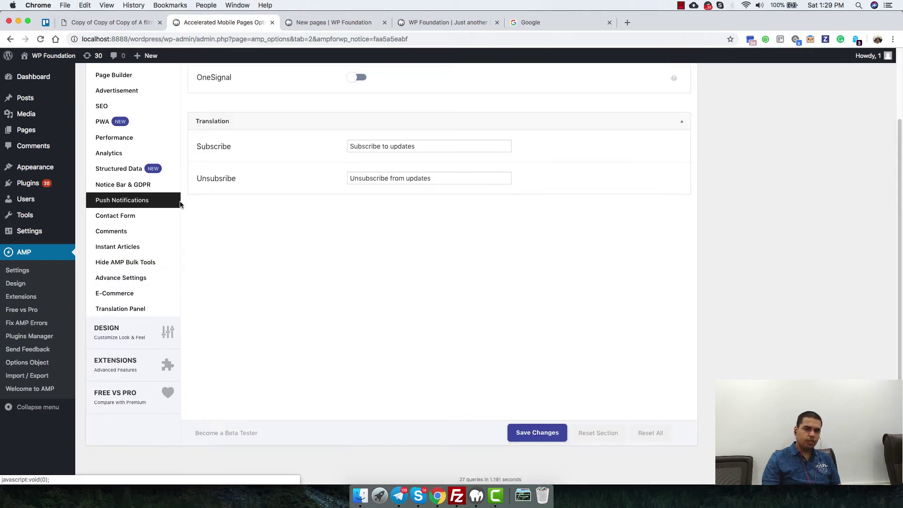
{"action": "scroll", "coordinate": [258, 228], "scroll_direction": "up", "scroll_amount": 3}
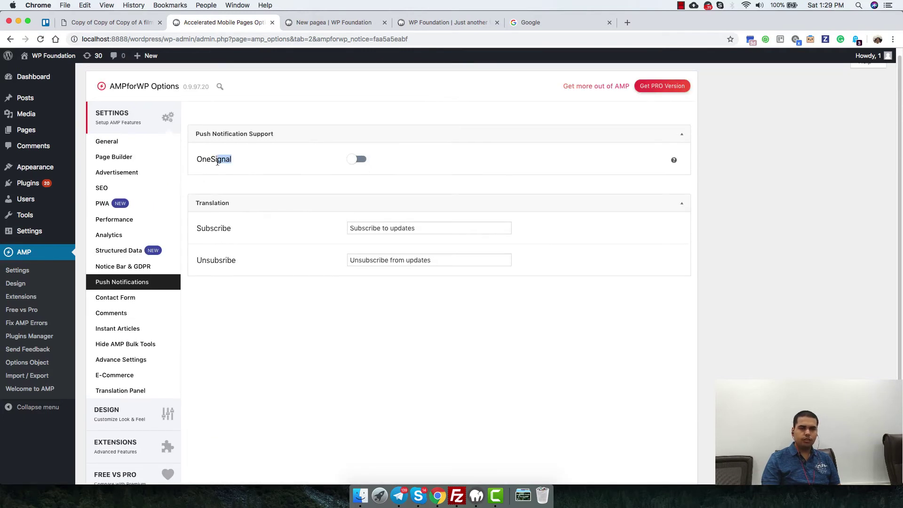
{"action": "mouse_move", "coordinate": [230, 163]}
{"action": "left_mouse_down"}
{"action": "mouse_move", "coordinate": [222, 141]}
{"action": "mouse_move", "coordinate": [221, 170]}
{"action": "left_mouse_up"}
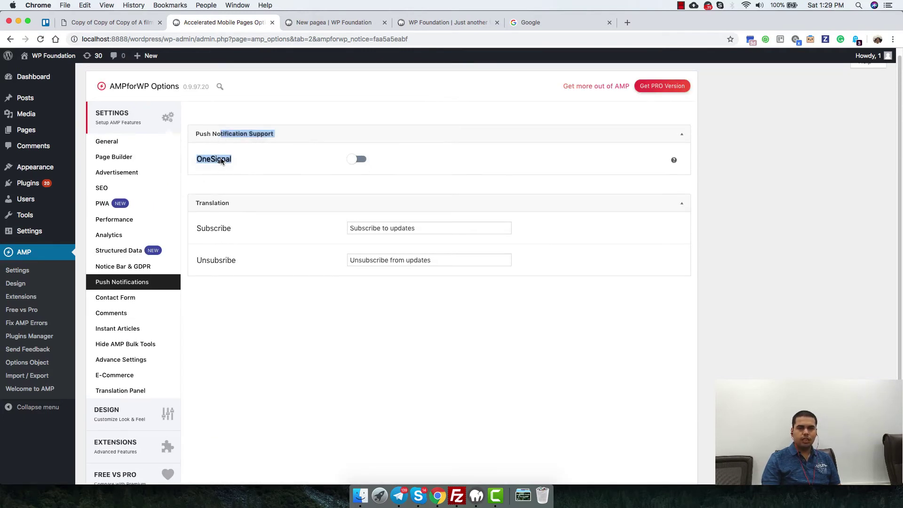
{"action": "left_click", "coordinate": [240, 164]}
{"action": "left_click", "coordinate": [365, 163]}
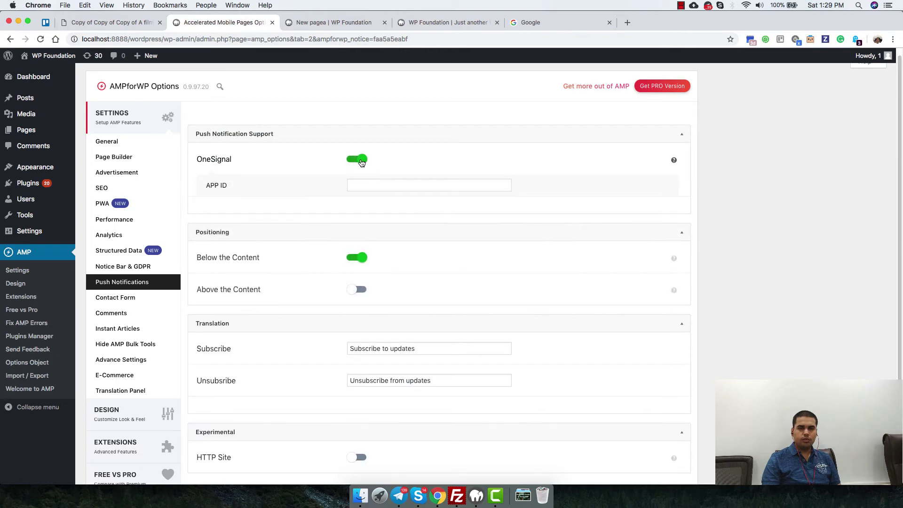
{"action": "left_click", "coordinate": [361, 159]}
{"action": "left_click", "coordinate": [354, 161]}
{"action": "left_click", "coordinate": [354, 161]}
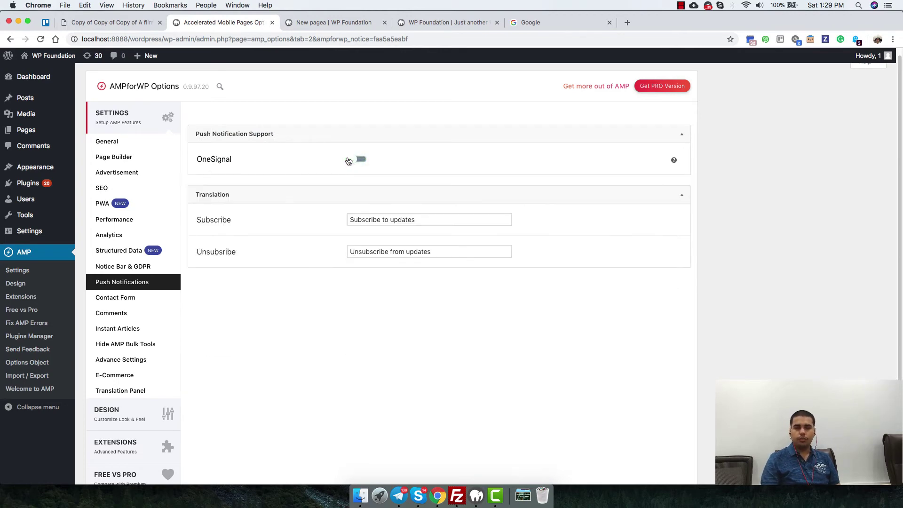
{"action": "left_click", "coordinate": [352, 161]}
{"action": "left_click", "coordinate": [350, 162]}
{"action": "left_click", "coordinate": [350, 162]}
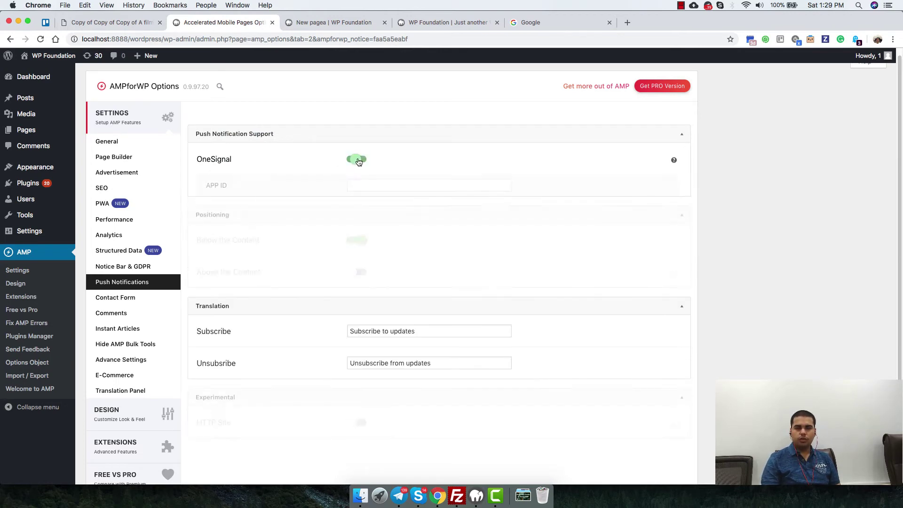
{"action": "left_click", "coordinate": [362, 160]}
{"action": "left_click", "coordinate": [361, 161]}
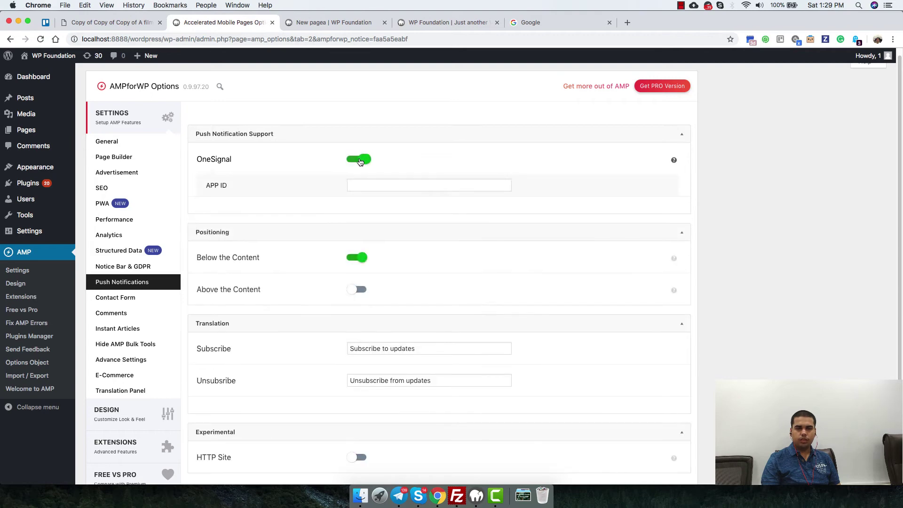
{"action": "left_click", "coordinate": [355, 161]}
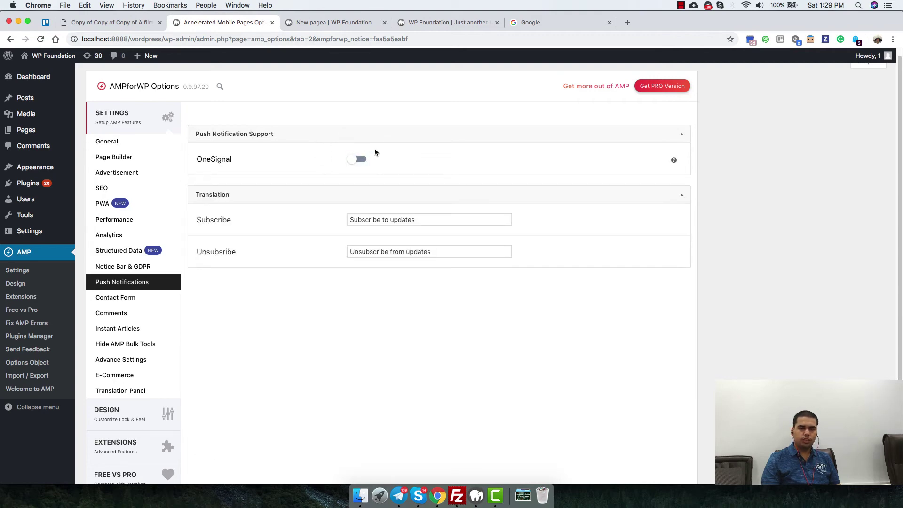
Step: Review the Contact Form compatibility settings, switching Contact Form 7 Support on to read its extension requirement and off again
{"action": "left_click", "coordinate": [165, 300]}
{"action": "left_click_drag", "start_coordinate": [252, 145], "coordinate": [254, 270]}
{"action": "left_click_drag", "start_coordinate": [260, 214], "coordinate": [250, 273]}
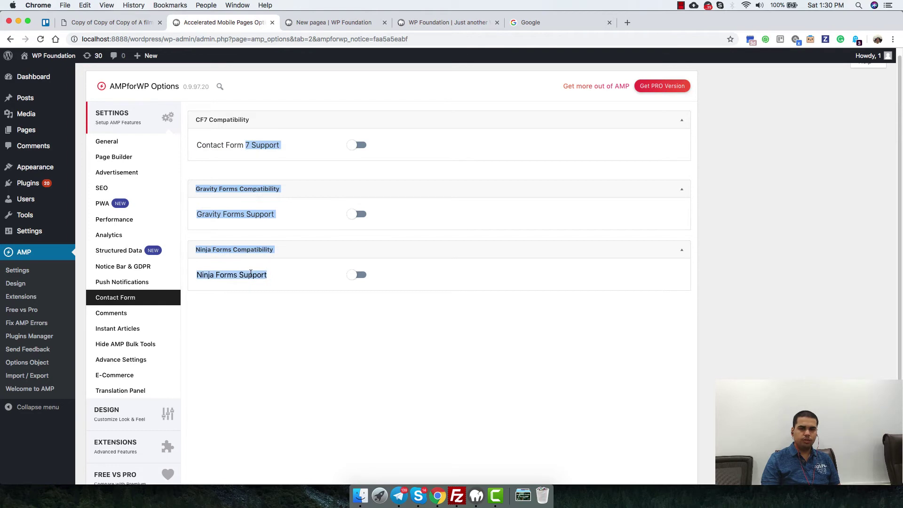
{"action": "left_click", "coordinate": [358, 145]}
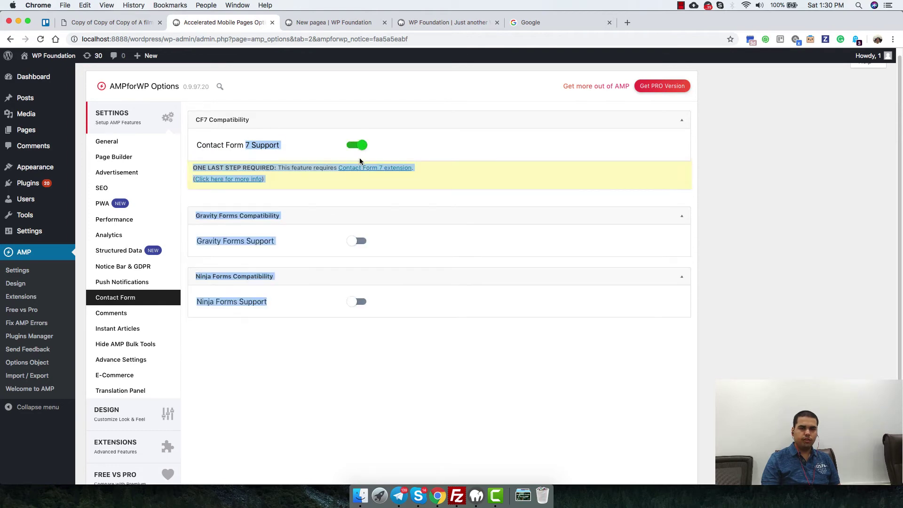
{"action": "triple_click", "coordinate": [360, 167]}
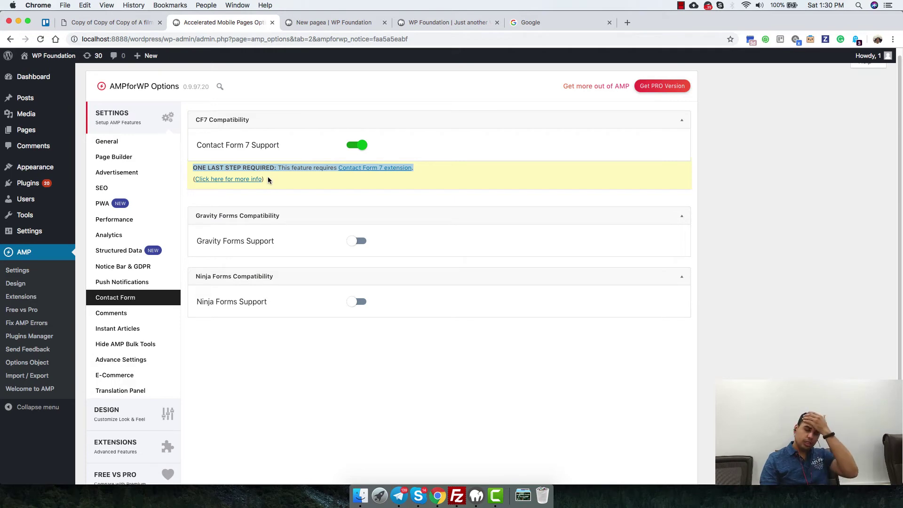
{"action": "left_click", "coordinate": [360, 145]}
Step: Review the Comments settings for display on pages and posts and the discussion systems such as WordPress, Disqus and Facebook
{"action": "left_click", "coordinate": [139, 315]}
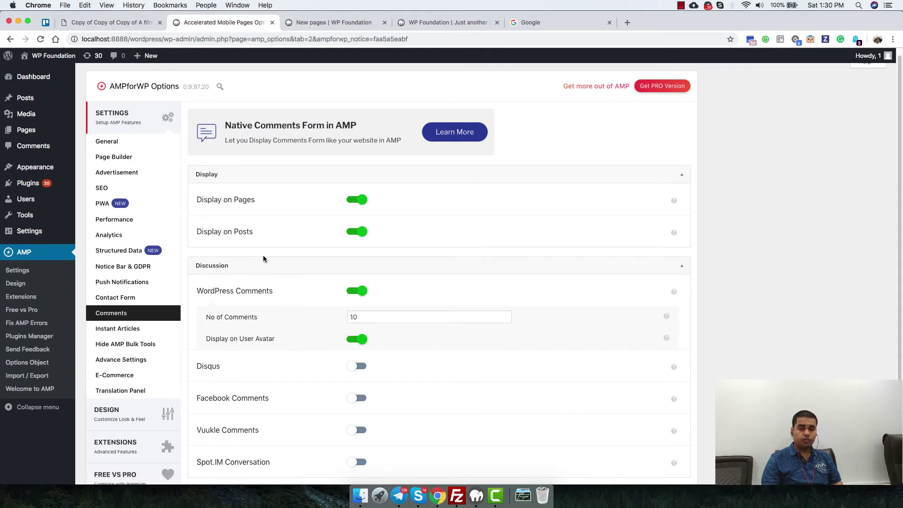
{"action": "scroll", "coordinate": [264, 257], "scroll_direction": "down", "scroll_amount": 2}
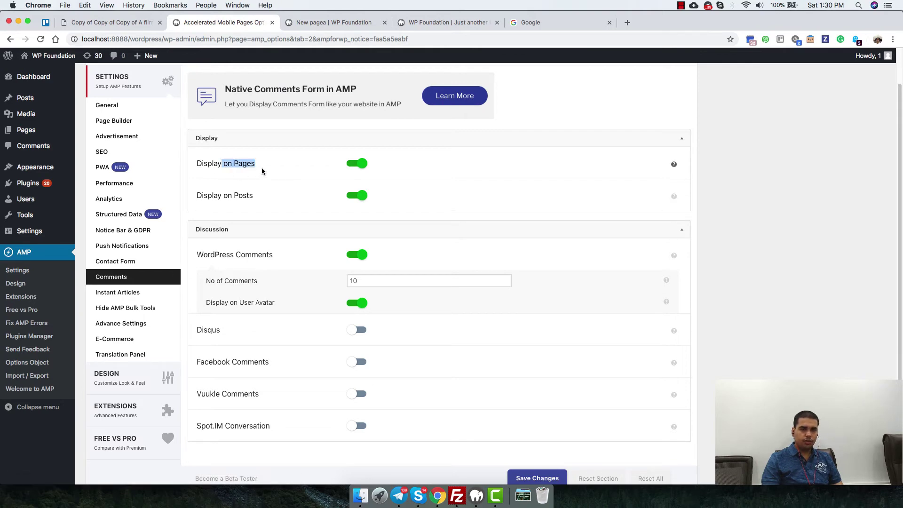
{"action": "scroll", "coordinate": [310, 131], "scroll_direction": "down", "scroll_amount": 4}
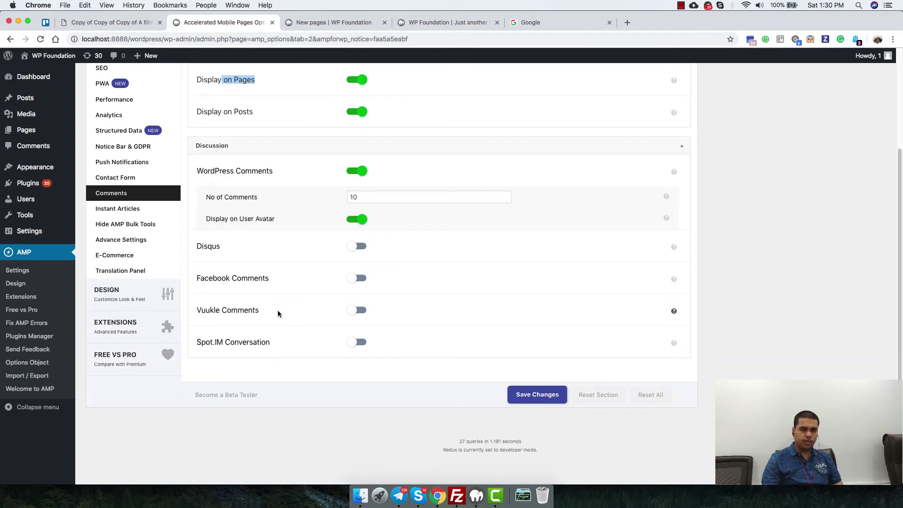
{"action": "scroll", "coordinate": [275, 232], "scroll_direction": "up", "scroll_amount": 4}
{"action": "scroll", "coordinate": [282, 197], "scroll_direction": "down", "scroll_amount": 4}
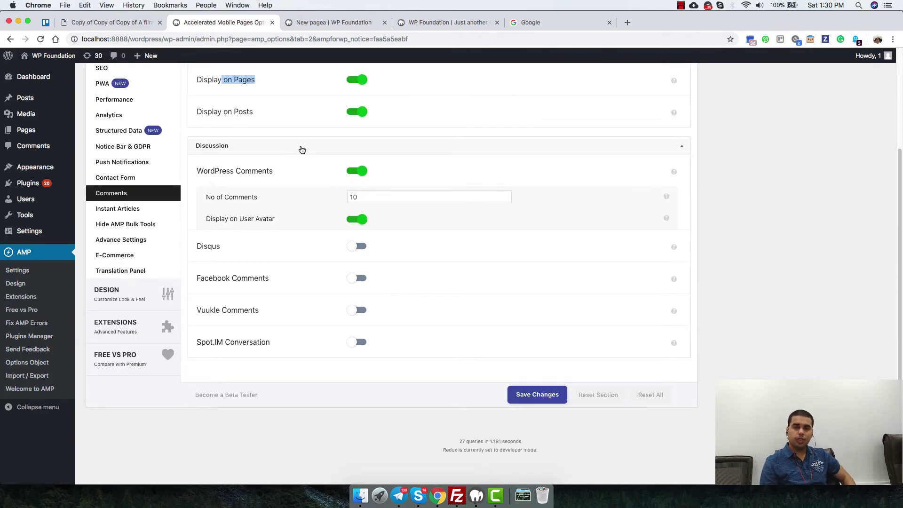
{"action": "left_click_drag", "start_coordinate": [237, 279], "coordinate": [269, 279]}
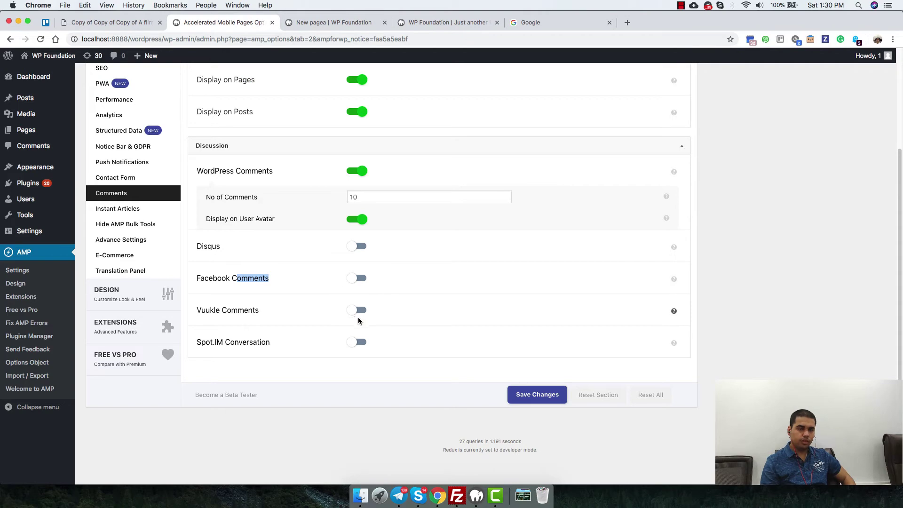
Step: Open the Instant Articles settings and read the Facebook Instant Articles option and its permalink note
{"action": "left_click", "coordinate": [137, 210]}
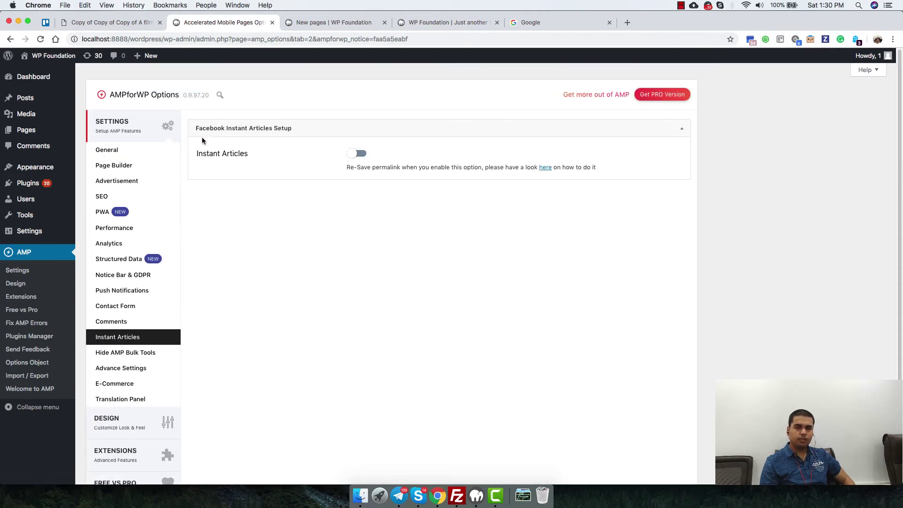
{"action": "left_click_drag", "start_coordinate": [201, 137], "coordinate": [420, 167]}
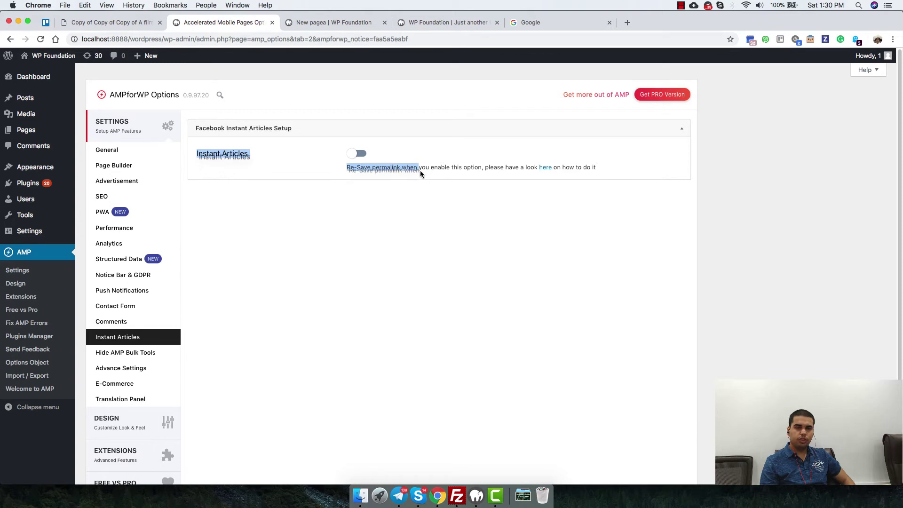
{"action": "scroll", "coordinate": [301, 198], "scroll_direction": "down", "scroll_amount": 3}
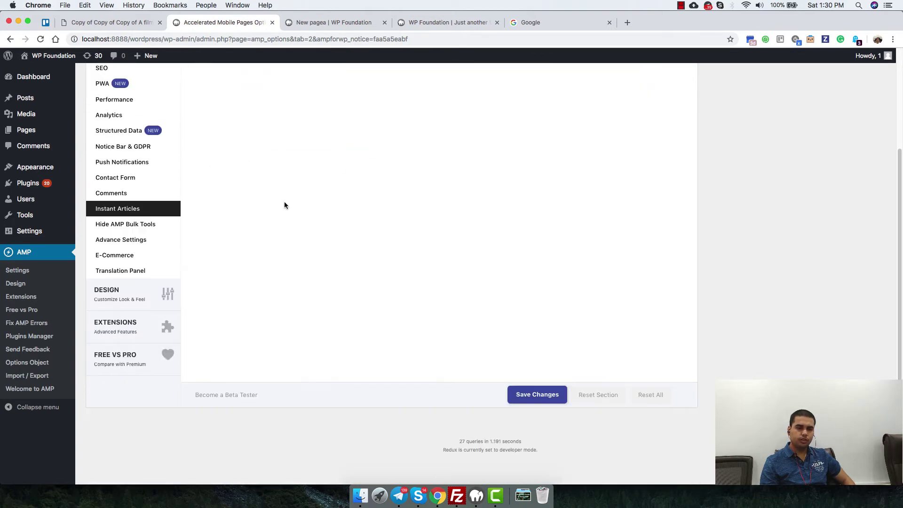
{"action": "scroll", "coordinate": [329, 141], "scroll_direction": "up", "scroll_amount": 3}
{"action": "scroll", "coordinate": [335, 168], "scroll_direction": "down", "scroll_amount": 3}
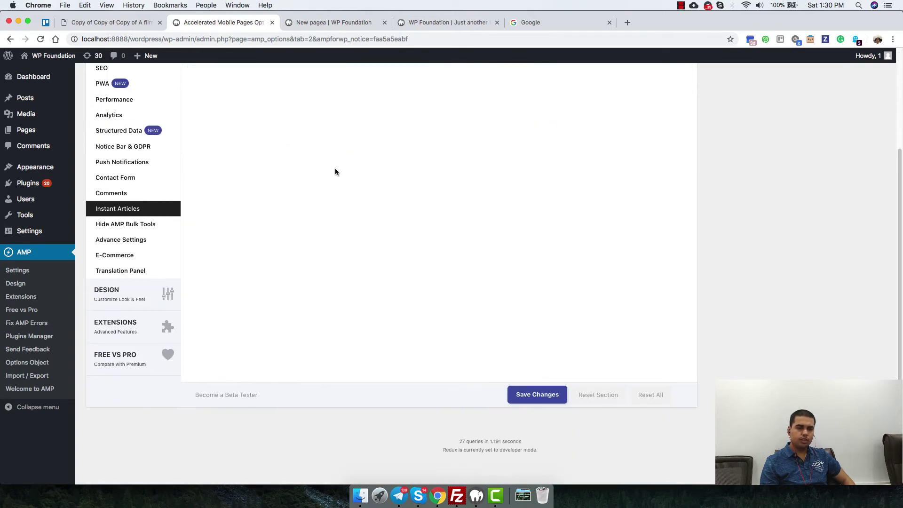
Step: Open Hide AMP Bulk Tools, then look through the Advance Settings for redirection, endpoint and custom HTML options
{"action": "left_click", "coordinate": [143, 226]}
{"action": "scroll", "coordinate": [211, 282], "scroll_direction": "up", "scroll_amount": 3}
{"action": "left_click", "coordinate": [142, 369]}
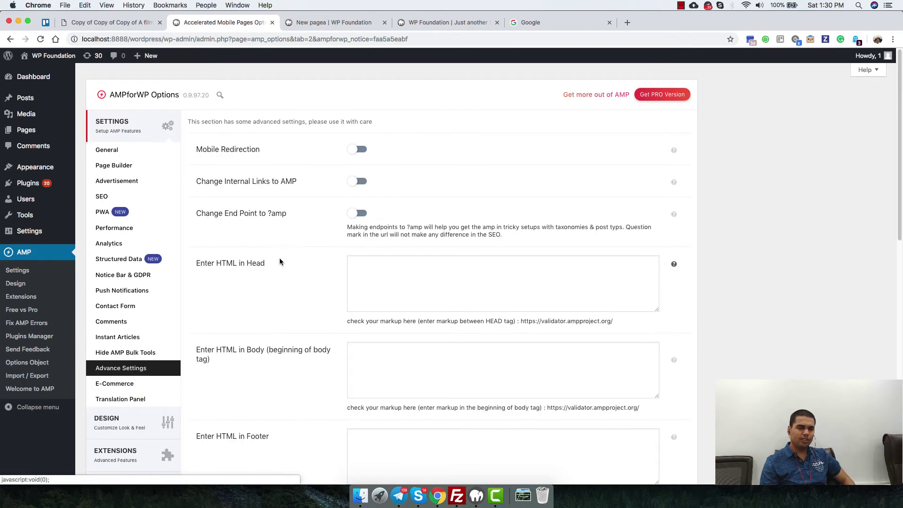
{"action": "scroll", "coordinate": [286, 241], "scroll_direction": "down", "scroll_amount": 5}
{"action": "scroll", "coordinate": [286, 244], "scroll_direction": "down", "scroll_amount": 5}
{"action": "scroll", "coordinate": [285, 247], "scroll_direction": "up", "scroll_amount": 10}
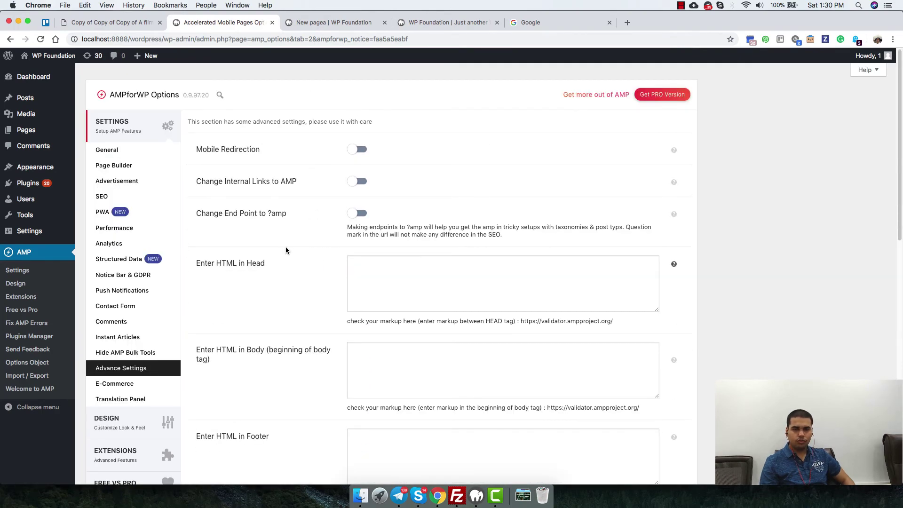
Step: Examine the E-Commerce settings for WooCommerce and Easy Digital Downloads support
{"action": "left_click", "coordinate": [170, 384]}
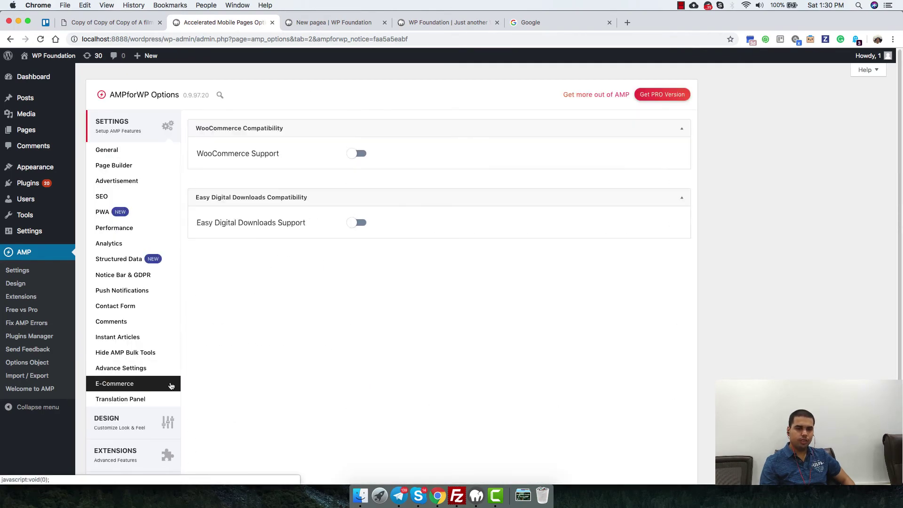
{"action": "mouse_move", "coordinate": [228, 153]}
{"action": "left_mouse_down"}
{"action": "mouse_move", "coordinate": [230, 170]}
{"action": "mouse_move", "coordinate": [276, 211]}
{"action": "mouse_move", "coordinate": [236, 137]}
{"action": "mouse_move", "coordinate": [240, 147]}
{"action": "left_mouse_up"}
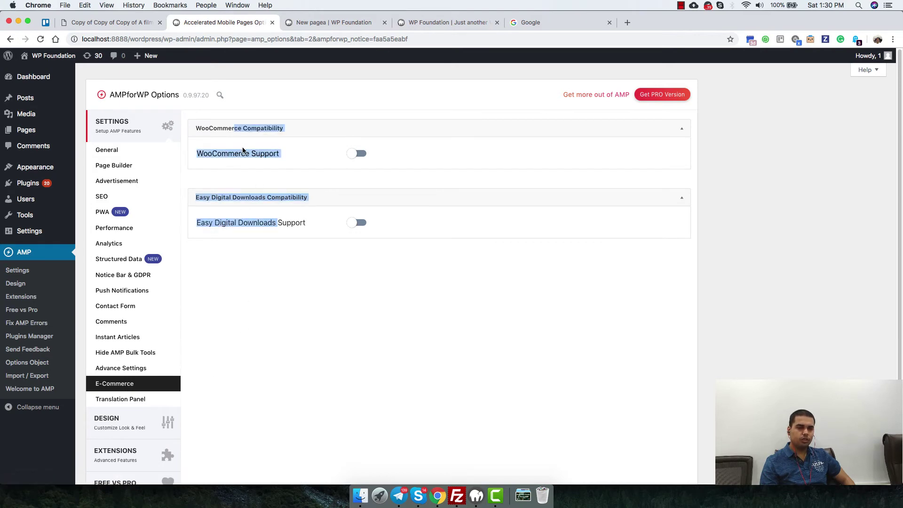
{"action": "scroll", "coordinate": [346, 242], "scroll_direction": "down", "scroll_amount": 3}
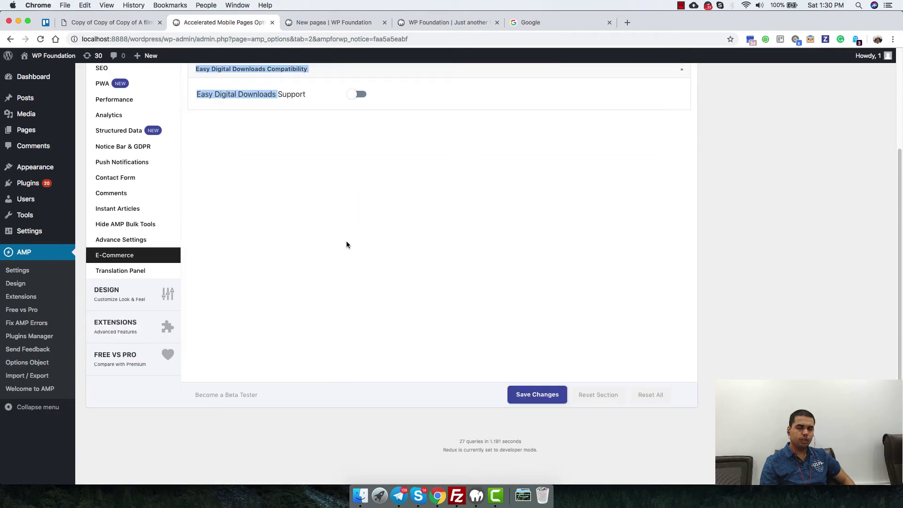
Step: Look through the Translation Panel's POT file option and its list of translatable page words
{"action": "left_click", "coordinate": [120, 270]}
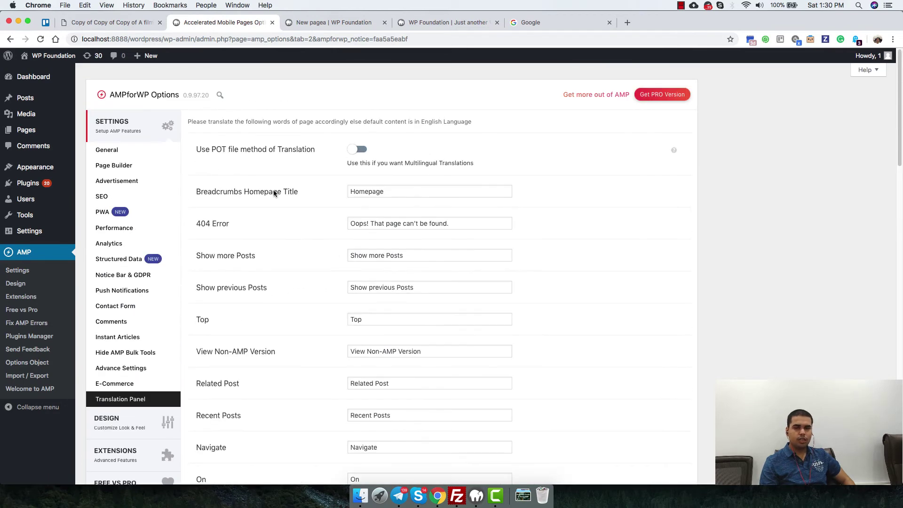
{"action": "left_click_drag", "start_coordinate": [270, 130], "coordinate": [304, 197]}
{"action": "scroll", "coordinate": [275, 188], "scroll_direction": "down", "scroll_amount": 15}
{"action": "scroll", "coordinate": [306, 199], "scroll_direction": "up", "scroll_amount": 15}
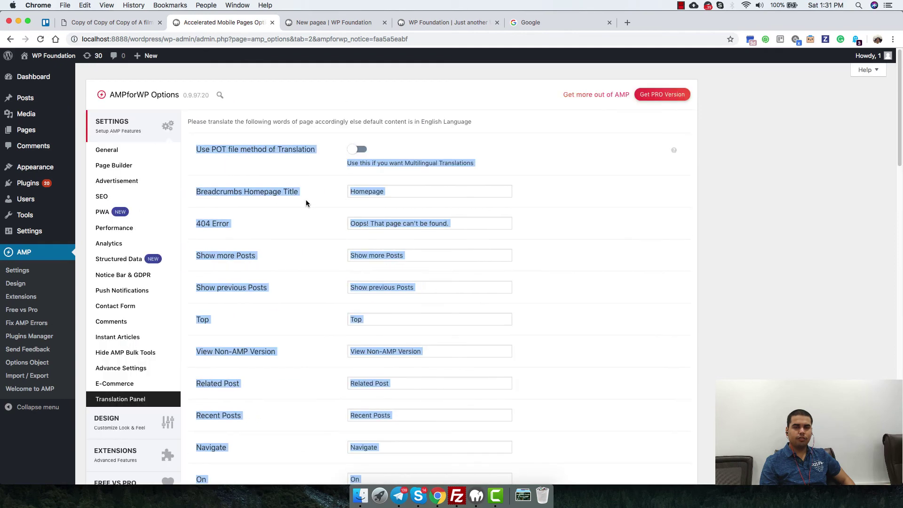
{"action": "left_click", "coordinate": [307, 199]}
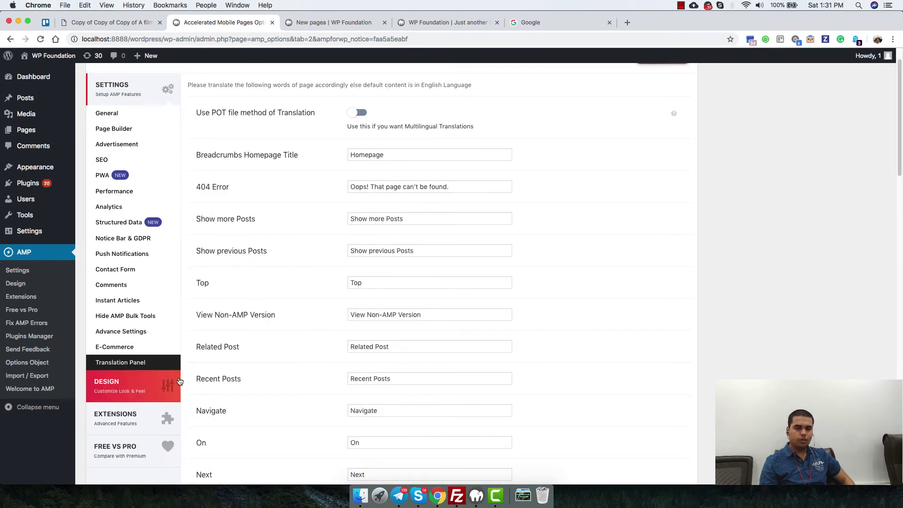
{"action": "scroll", "coordinate": [155, 221], "scroll_direction": "down", "scroll_amount": 5}
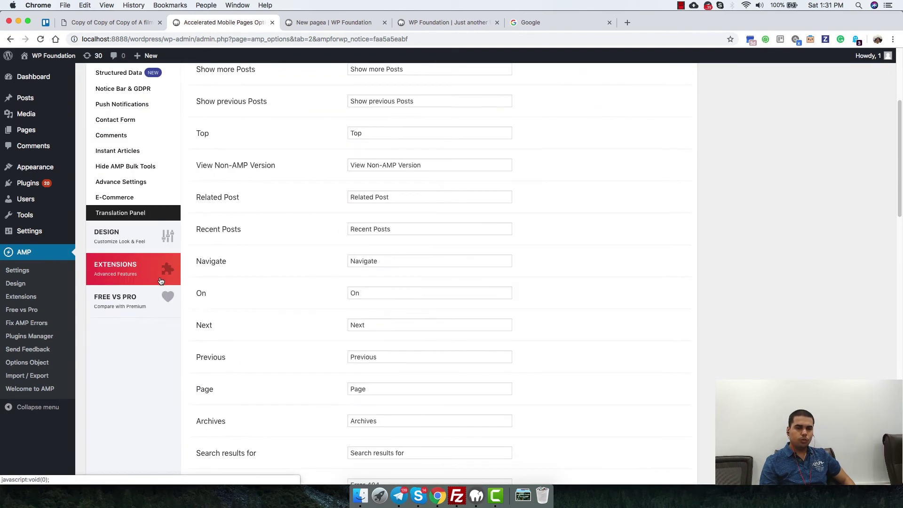
{"action": "scroll", "coordinate": [160, 242], "scroll_direction": "up", "scroll_amount": 3}
{"action": "scroll", "coordinate": [141, 188], "scroll_direction": "up", "scroll_amount": 3}
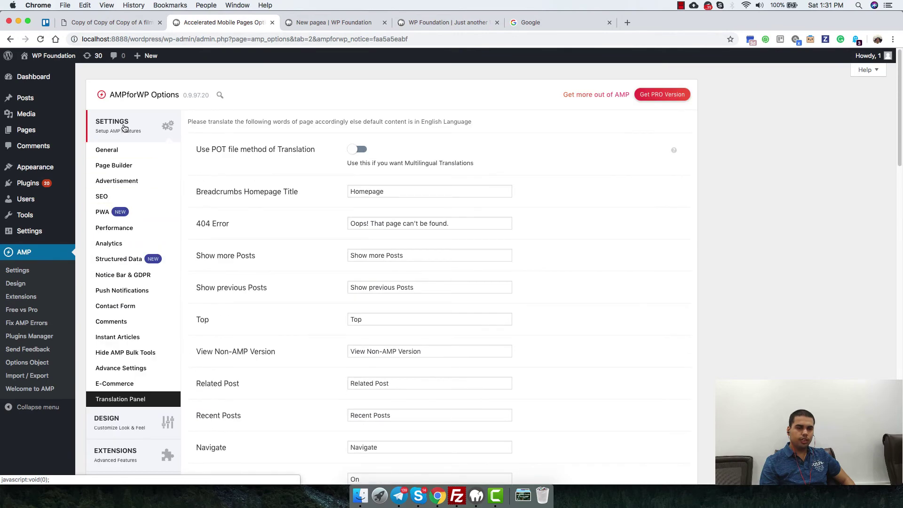
{"action": "scroll", "coordinate": [125, 128], "scroll_direction": "down", "scroll_amount": 10}
{"action": "scroll", "coordinate": [109, 122], "scroll_direction": "up", "scroll_amount": 10}
Step: Open the Design themes and try Design One, Design Two and Design Three in the Themes Selector before reselecting Swift
{"action": "left_click", "coordinate": [131, 421]}
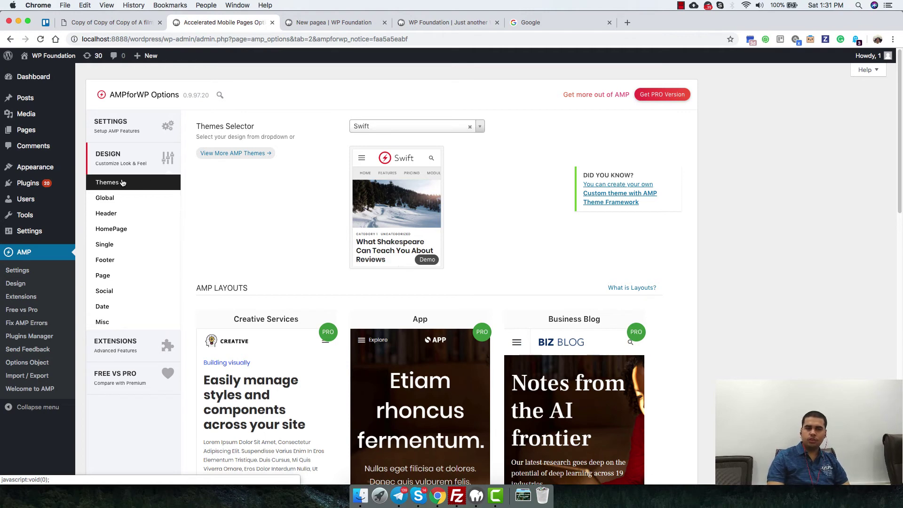
{"action": "left_click", "coordinate": [397, 126]}
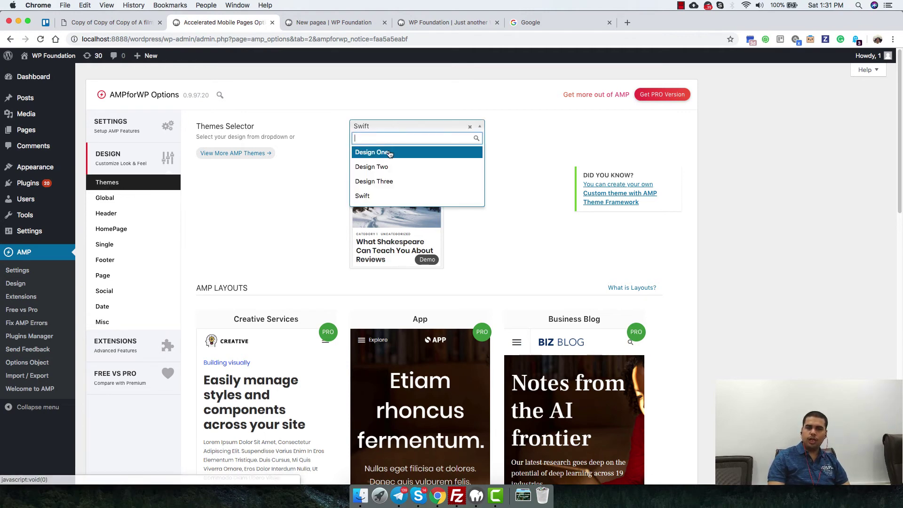
{"action": "key", "text": "Return"}
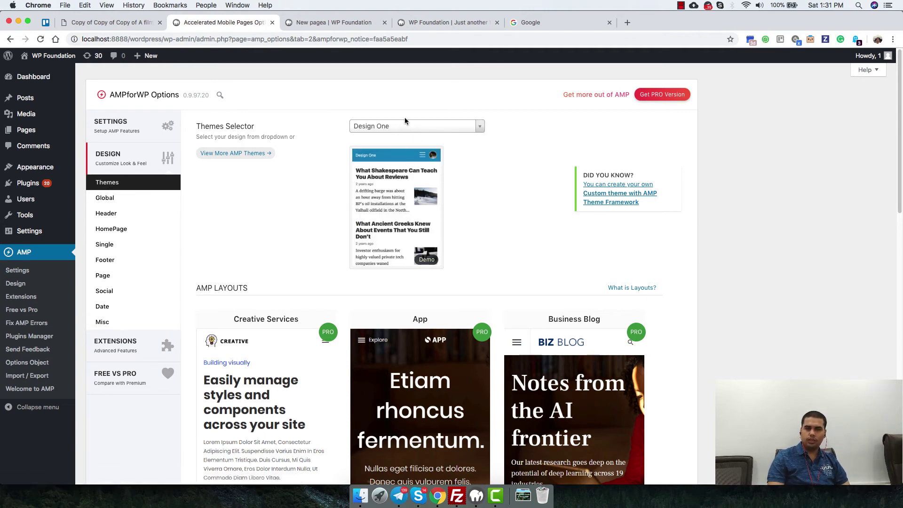
{"action": "left_click", "coordinate": [404, 127]}
{"action": "key", "text": "Return"}
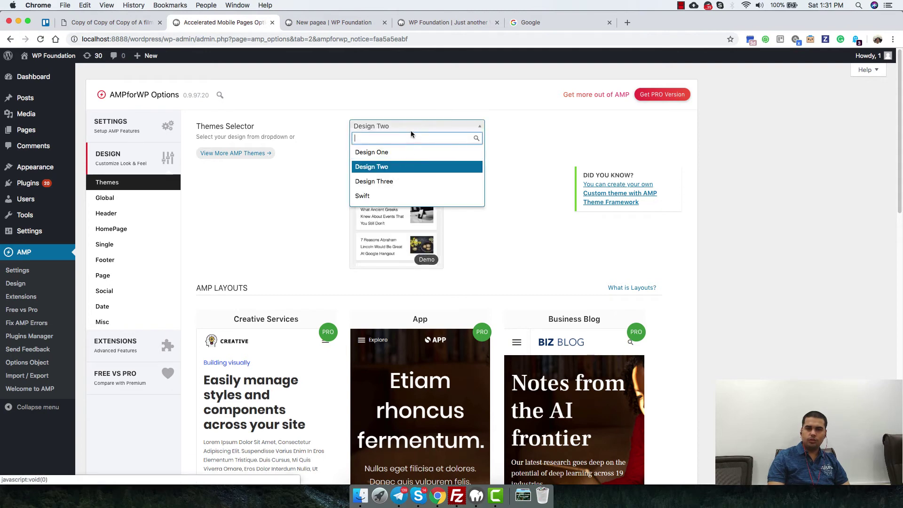
{"action": "left_click", "coordinate": [406, 130]}
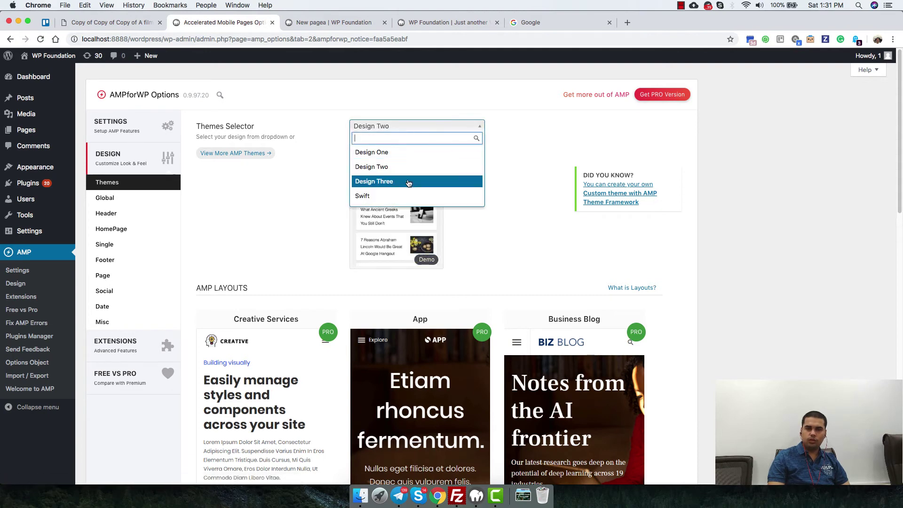
{"action": "key", "text": "Return"}
{"action": "left_click", "coordinate": [401, 128]}
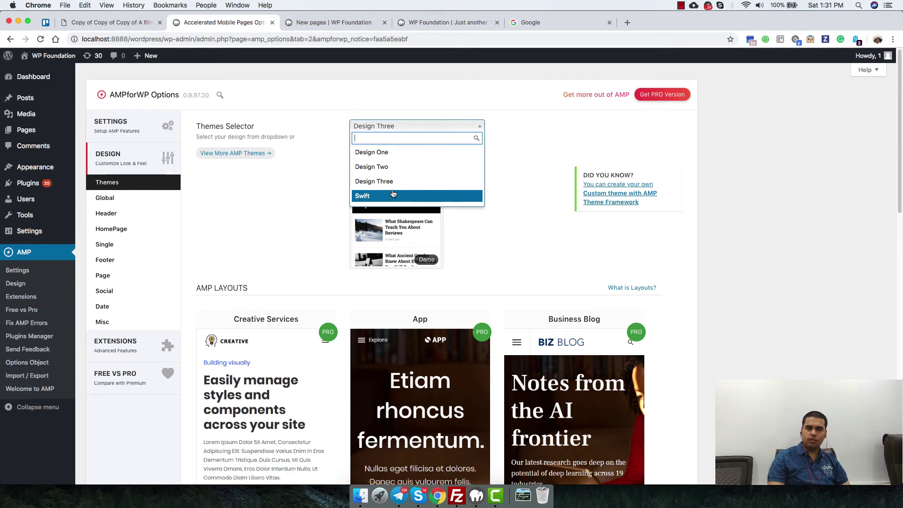
{"action": "left_click", "coordinate": [393, 195]}
{"action": "left_click_drag", "start_coordinate": [320, 194], "coordinate": [442, 198]}
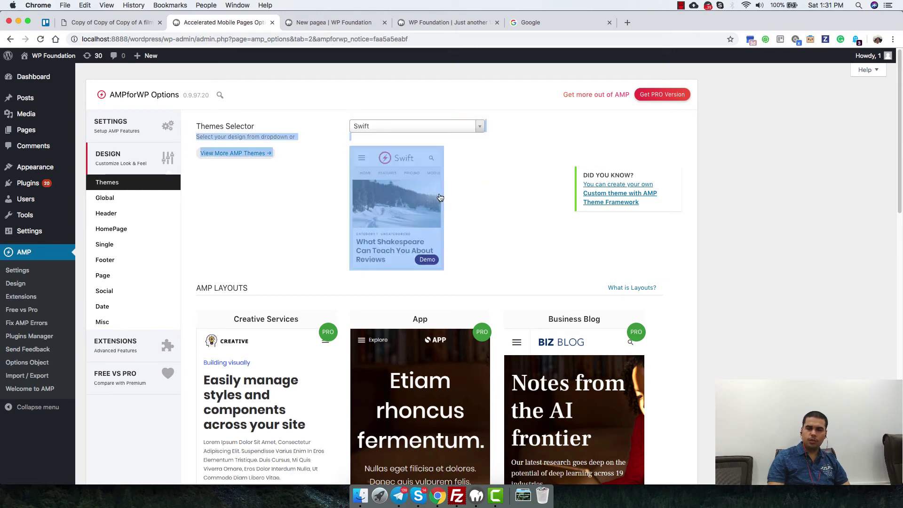
{"action": "left_click", "coordinate": [325, 150]}
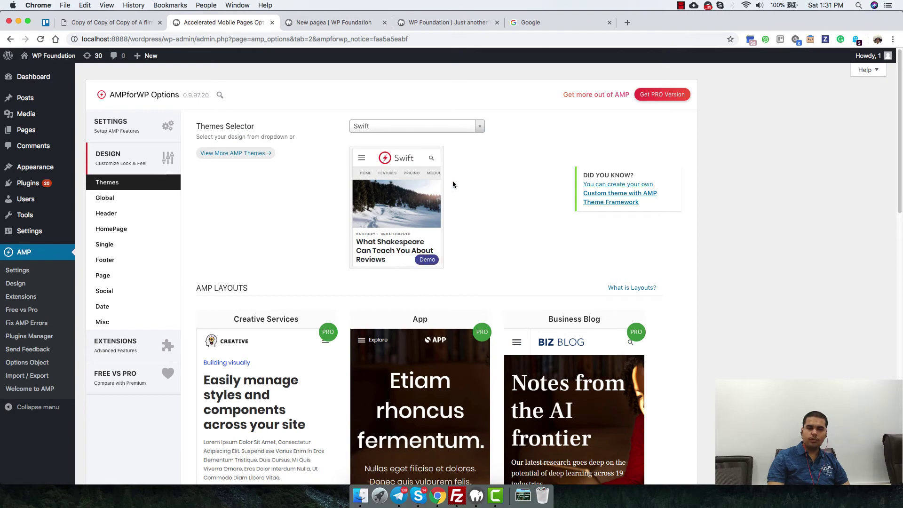
Step: Look through the premium AMP Layouts offered below the theme selector, from Creative Services to News
{"action": "scroll", "coordinate": [340, 188], "scroll_direction": "down", "scroll_amount": 3}
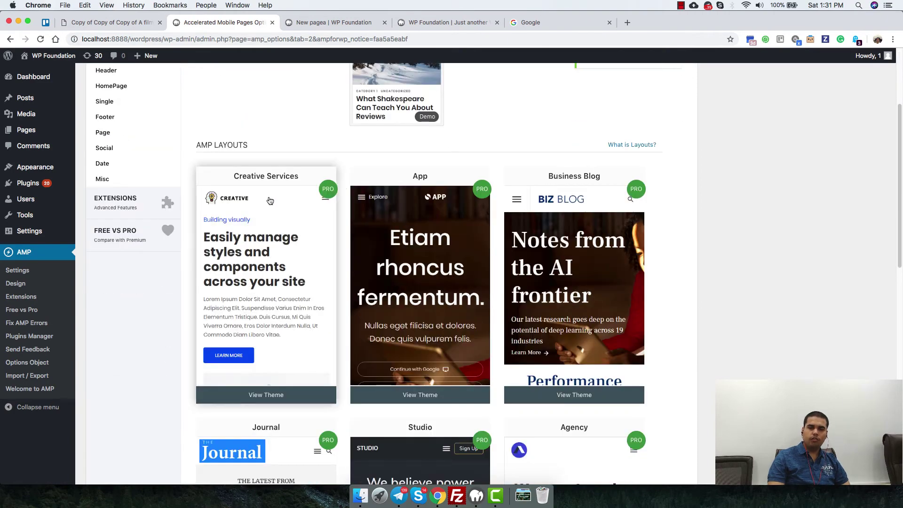
{"action": "scroll", "coordinate": [556, 235], "scroll_direction": "down", "scroll_amount": 12}
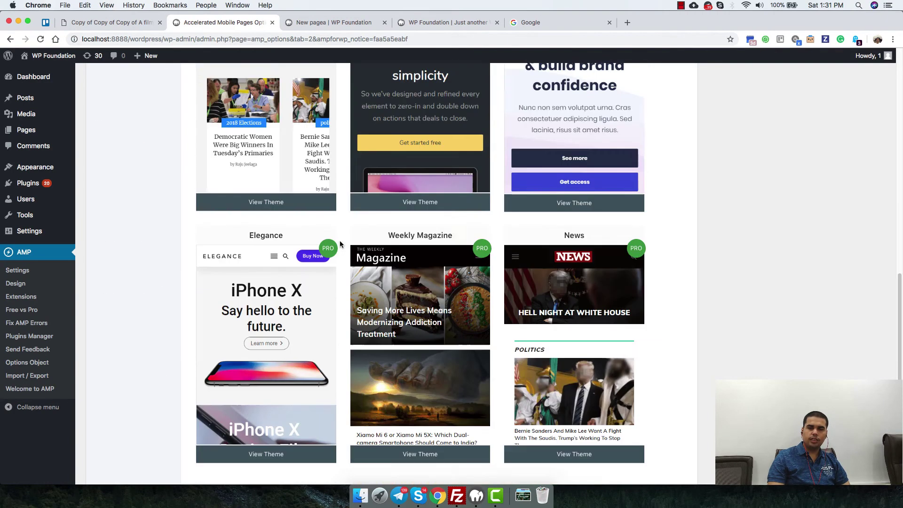
{"action": "scroll", "coordinate": [451, 242], "scroll_direction": "up", "scroll_amount": 15}
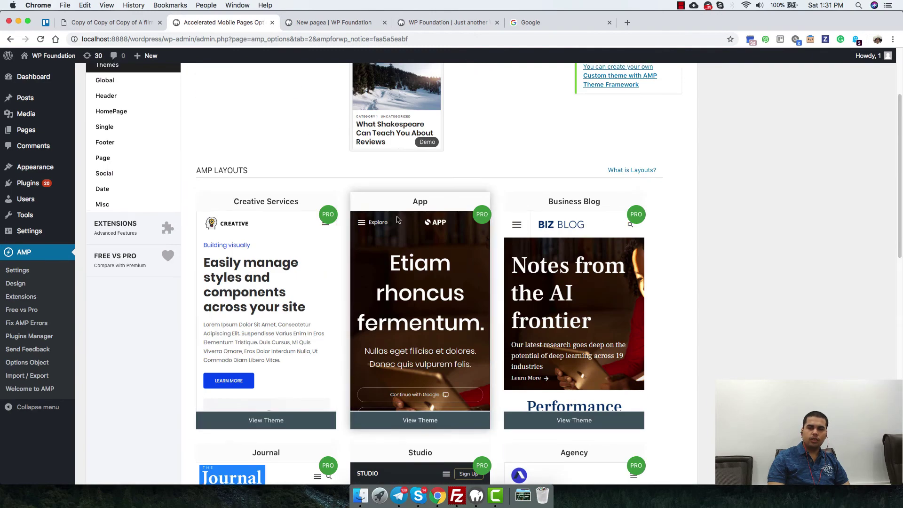
{"action": "scroll", "coordinate": [350, 194], "scroll_direction": "up", "scroll_amount": 3}
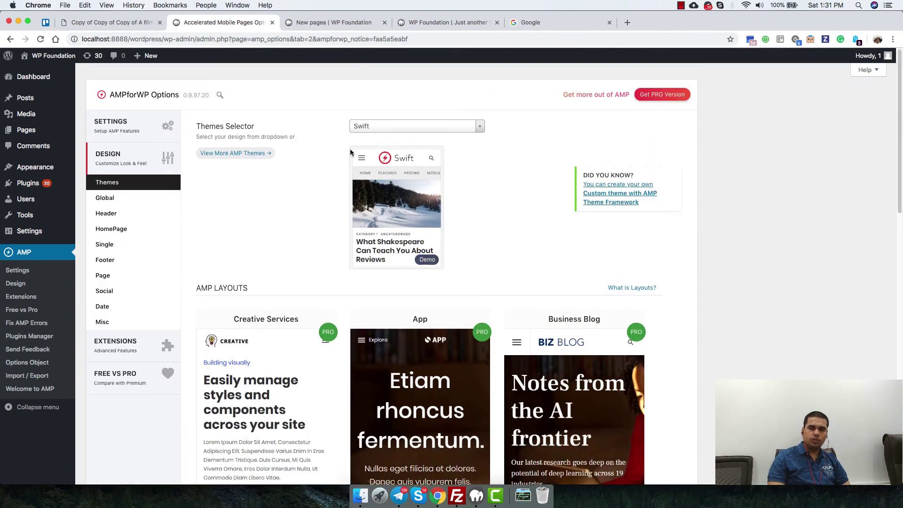
{"action": "scroll", "coordinate": [348, 255], "scroll_direction": "down", "scroll_amount": 10}
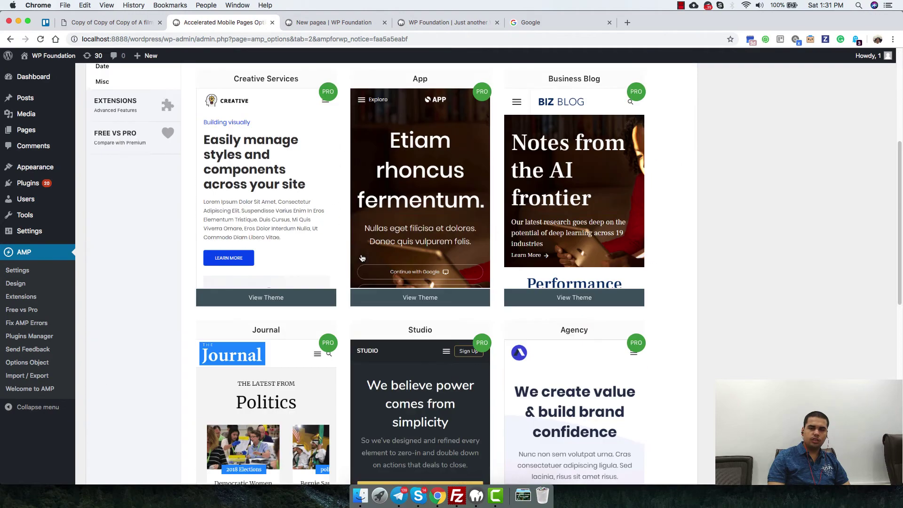
{"action": "scroll", "coordinate": [409, 203], "scroll_direction": "up", "scroll_amount": 10}
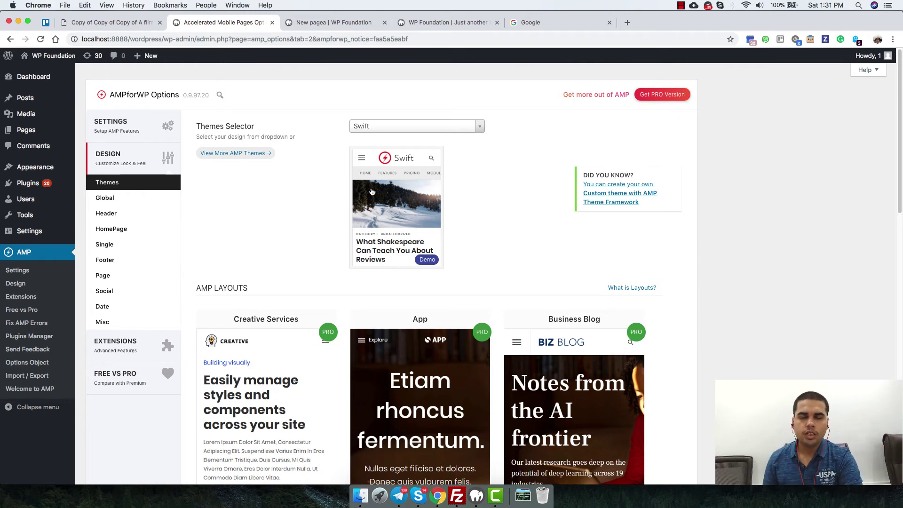
Step: Open the Global design settings and examine the Global Color Scheme picker and the Google Font API key option
{"action": "left_click", "coordinate": [134, 198]}
{"action": "left_click", "coordinate": [355, 155]}
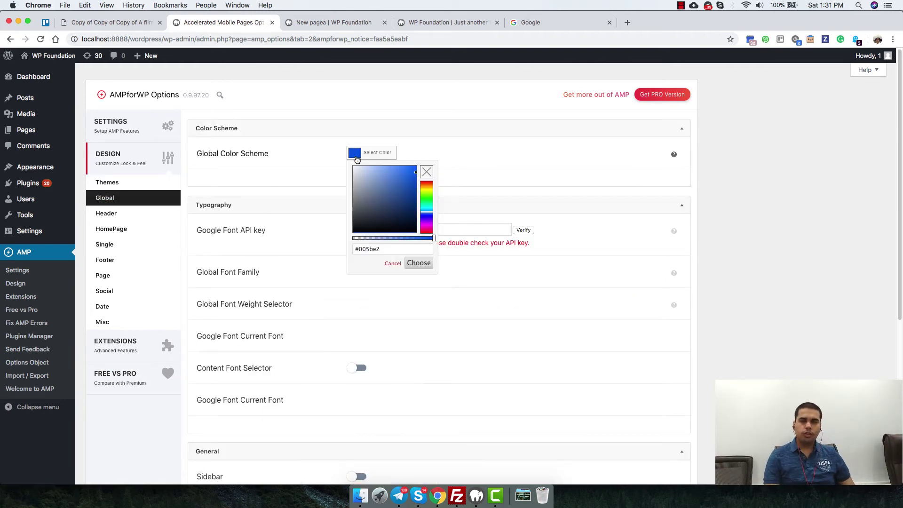
{"action": "left_click", "coordinate": [356, 159]}
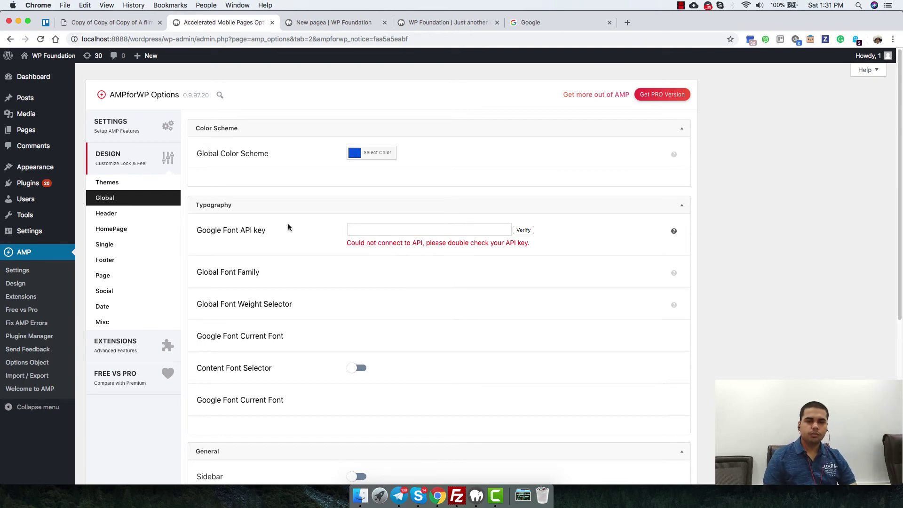
{"action": "left_click_drag", "start_coordinate": [212, 231], "coordinate": [267, 231]}
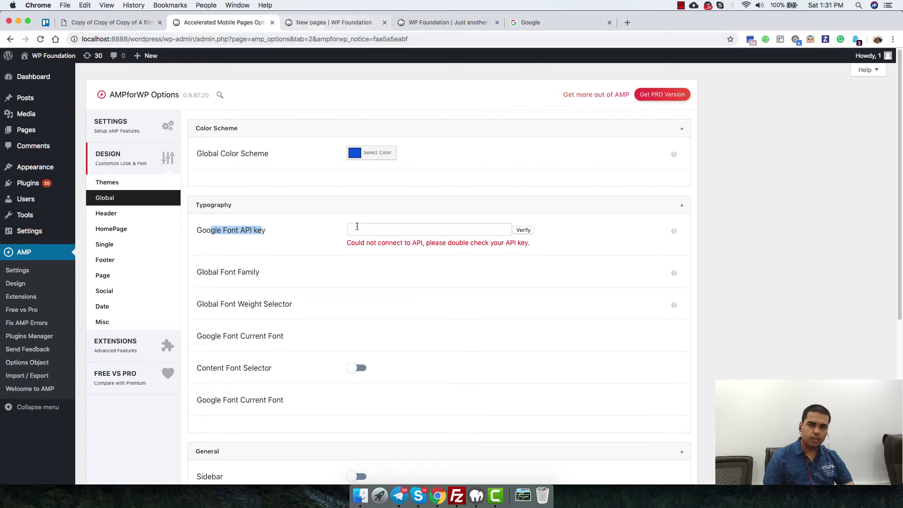
{"action": "left_click", "coordinate": [483, 233]}
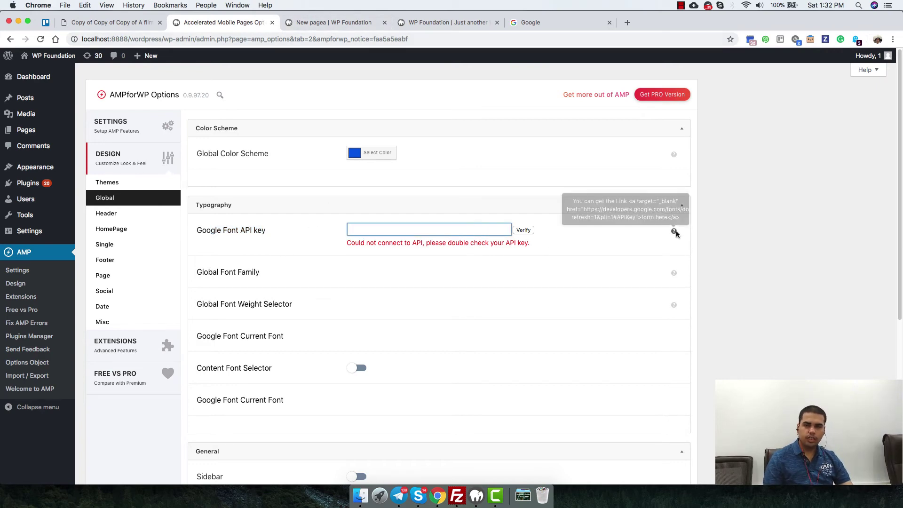
{"action": "left_click_drag", "start_coordinate": [217, 231], "coordinate": [266, 233]}
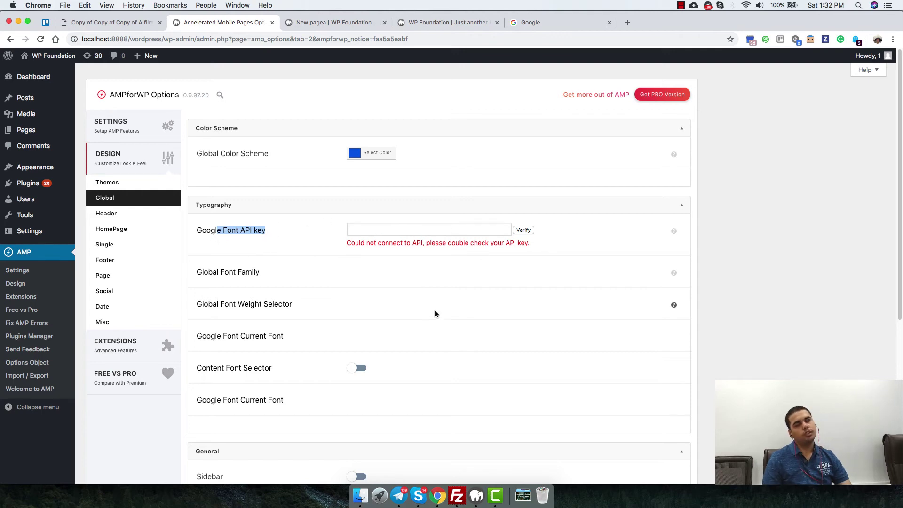
{"action": "left_click", "coordinate": [414, 295]}
Step: Switch the Sidebar option on and back off in the Global design settings, and view the Custom CSS editor
{"action": "scroll", "coordinate": [407, 332], "scroll_direction": "down", "scroll_amount": 5}
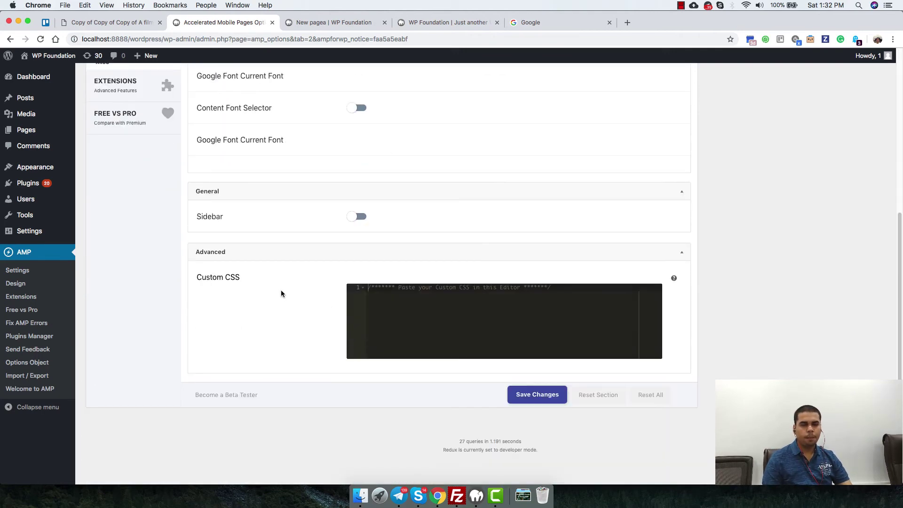
{"action": "left_click", "coordinate": [361, 217]}
{"action": "left_click", "coordinate": [361, 217]}
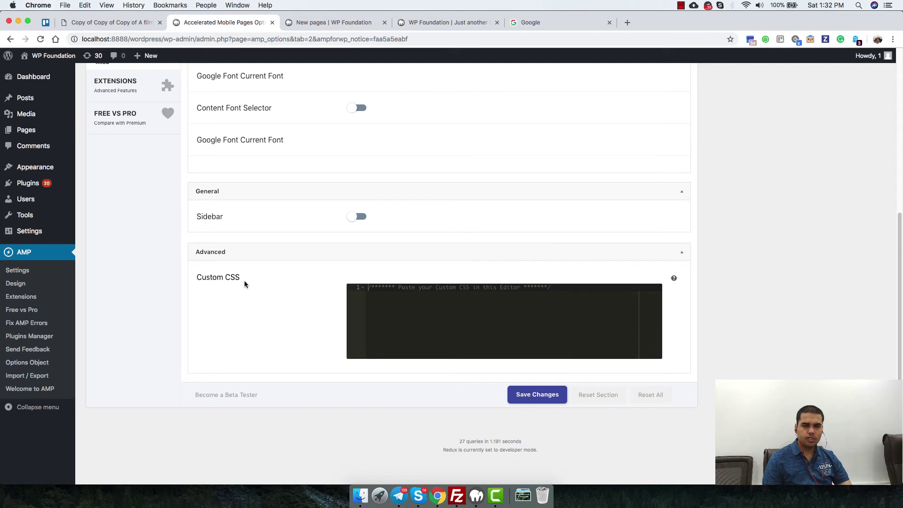
Step: Open the Header design settings and try the second and third header types before reselecting the first one
{"action": "scroll", "coordinate": [292, 275], "scroll_direction": "up", "scroll_amount": 6}
{"action": "left_click", "coordinate": [144, 219]}
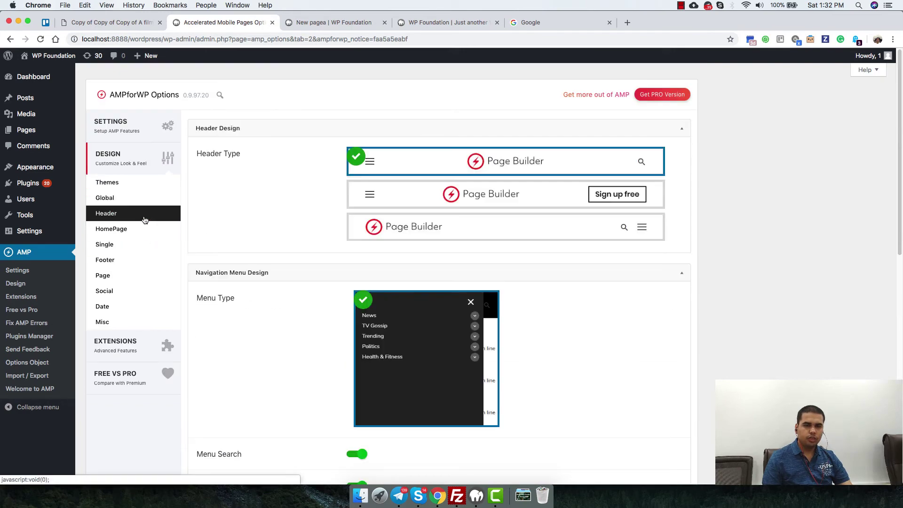
{"action": "left_click", "coordinate": [435, 201]}
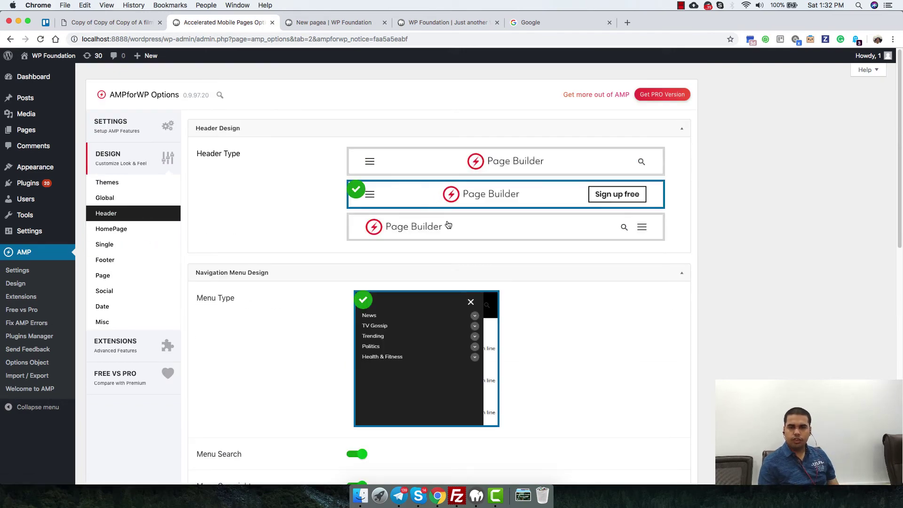
{"action": "left_click", "coordinate": [449, 227]}
{"action": "left_click", "coordinate": [468, 193]}
{"action": "left_click", "coordinate": [494, 171]}
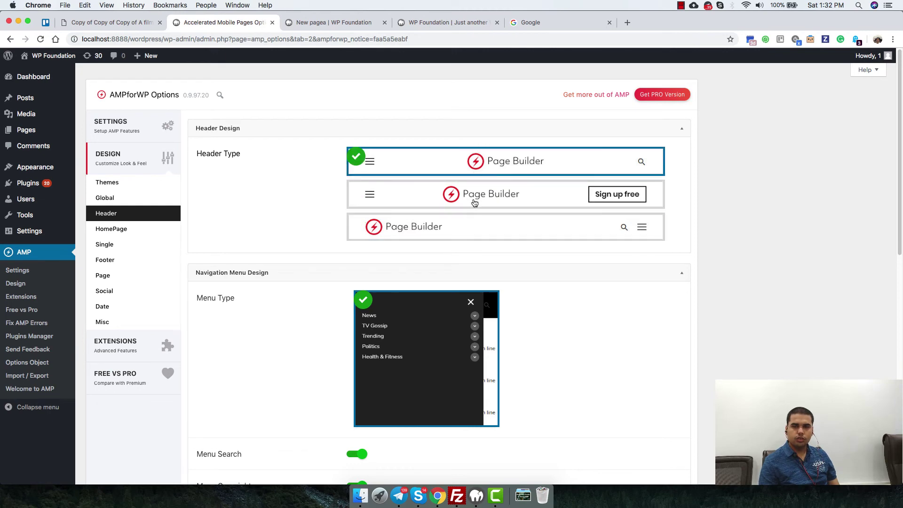
Step: Look through the navigation menu and header settings, switching the Call Now Button on and back off to view its phone number field
{"action": "scroll", "coordinate": [509, 170], "scroll_direction": "down", "scroll_amount": 10}
{"action": "scroll", "coordinate": [540, 171], "scroll_direction": "up", "scroll_amount": 5}
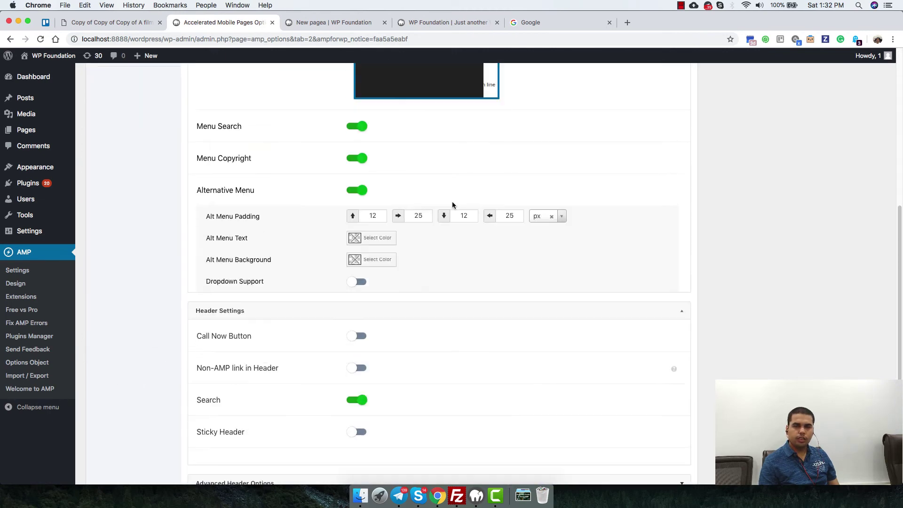
{"action": "scroll", "coordinate": [219, 259], "scroll_direction": "down", "scroll_amount": 6}
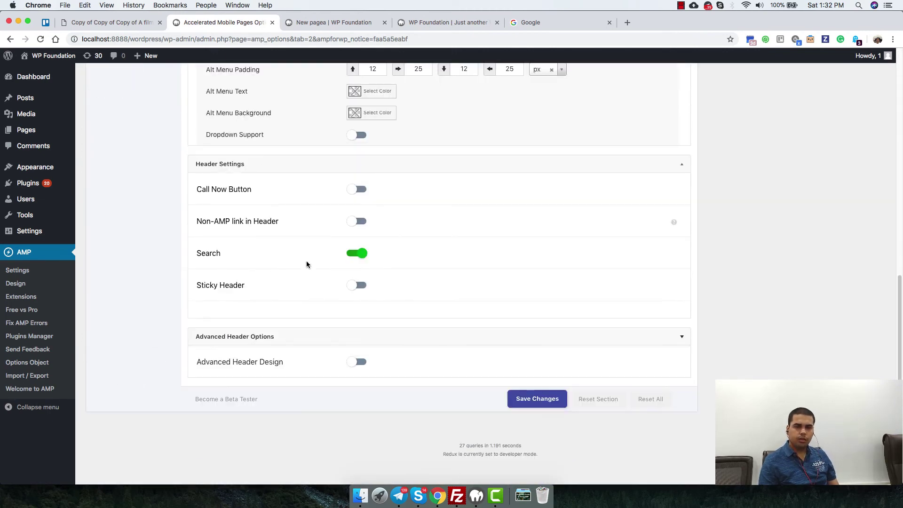
{"action": "left_click_drag", "start_coordinate": [208, 187], "coordinate": [242, 188]}
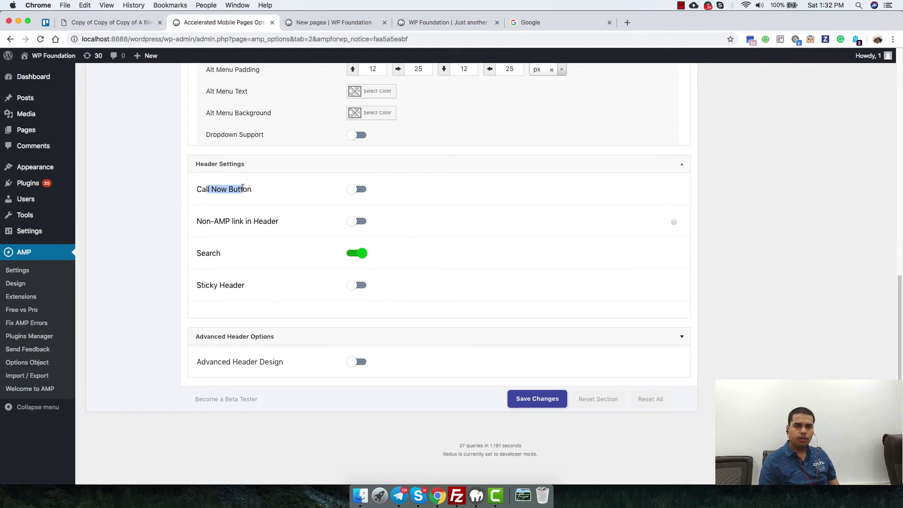
{"action": "left_click", "coordinate": [358, 190]}
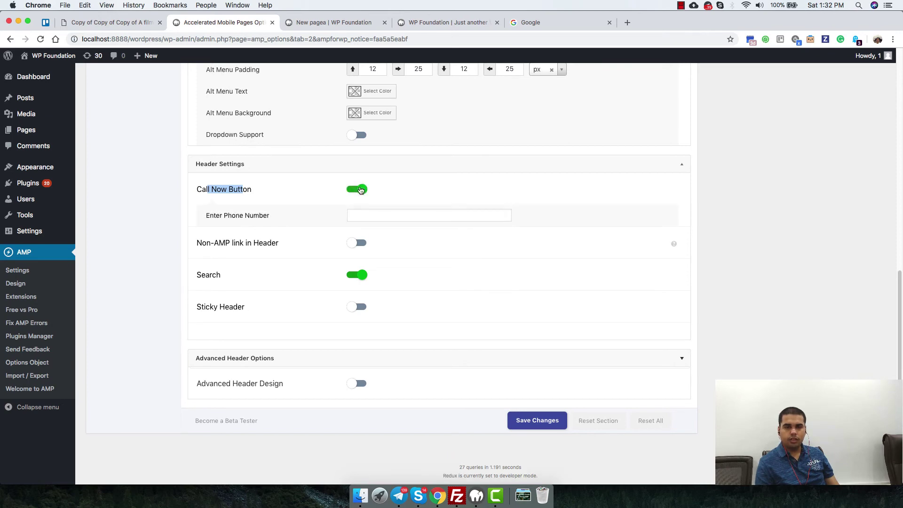
{"action": "left_click", "coordinate": [361, 190]}
{"action": "left_click_drag", "start_coordinate": [216, 190], "coordinate": [317, 191]}
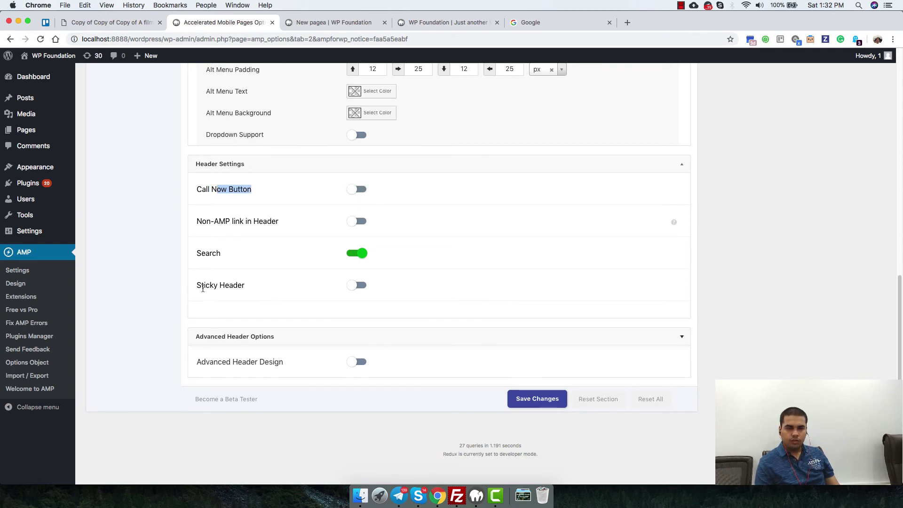
Step: Switch Sticky Header on and back off, and view the Advanced Header Design option
{"action": "left_click_drag", "start_coordinate": [203, 289], "coordinate": [233, 288]}
{"action": "left_click", "coordinate": [365, 288]}
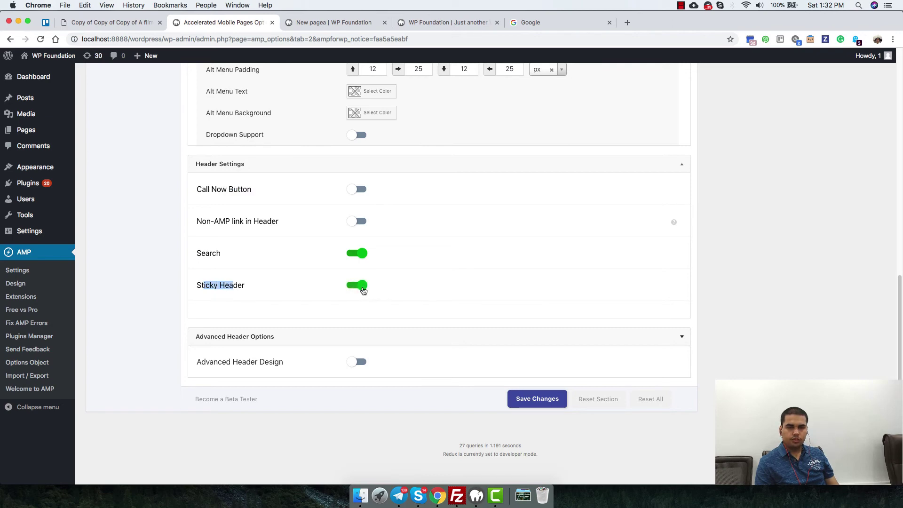
{"action": "left_click", "coordinate": [367, 287]}
{"action": "left_click_drag", "start_coordinate": [269, 363], "coordinate": [294, 366]}
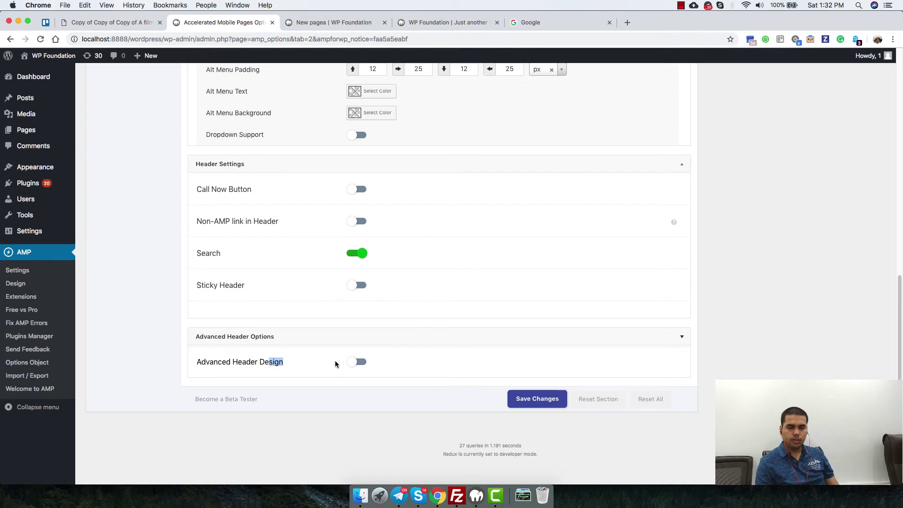
Step: Open the HomePage design settings and read the Excerpt option and the Loop Display Controls for post type, excluded categories and read more link
{"action": "scroll", "coordinate": [336, 365], "scroll_direction": "up", "scroll_amount": 1}
{"action": "scroll", "coordinate": [336, 364], "scroll_direction": "up", "scroll_amount": 15}
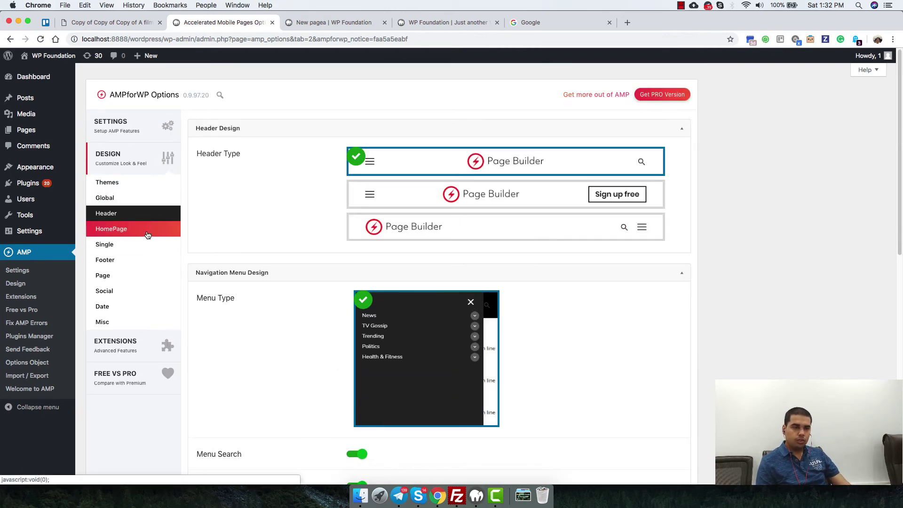
{"action": "left_click", "coordinate": [147, 235]}
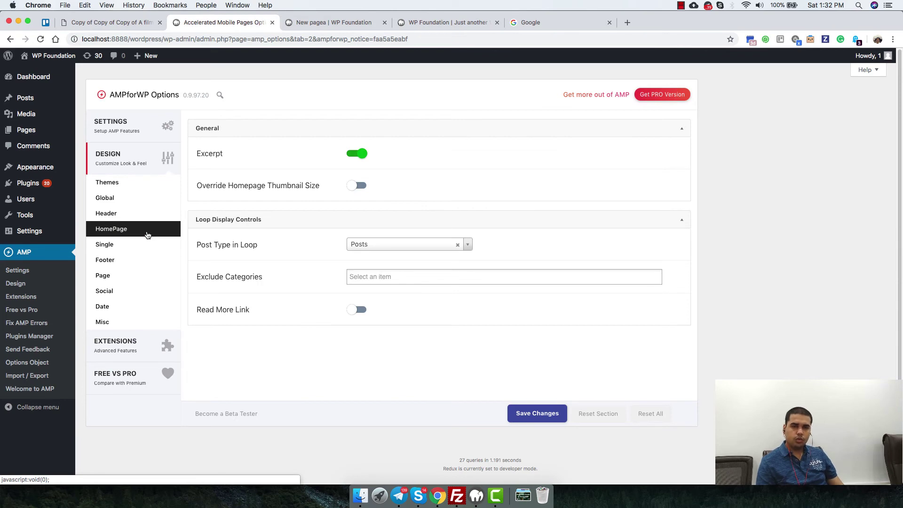
{"action": "double_click", "coordinate": [204, 152]}
{"action": "left_click_drag", "start_coordinate": [228, 244], "coordinate": [227, 306]}
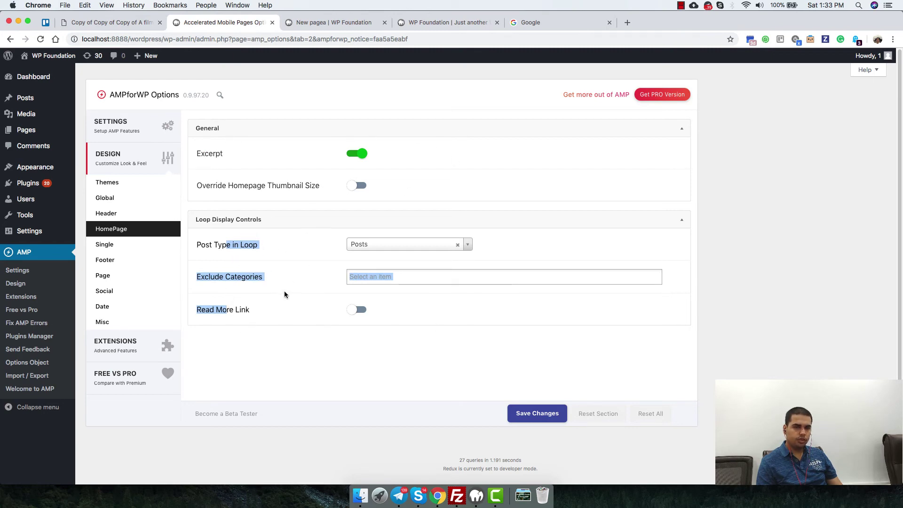
Step: Open the Single design settings and try the second single post design before reselecting the first one
{"action": "left_click", "coordinate": [161, 245]}
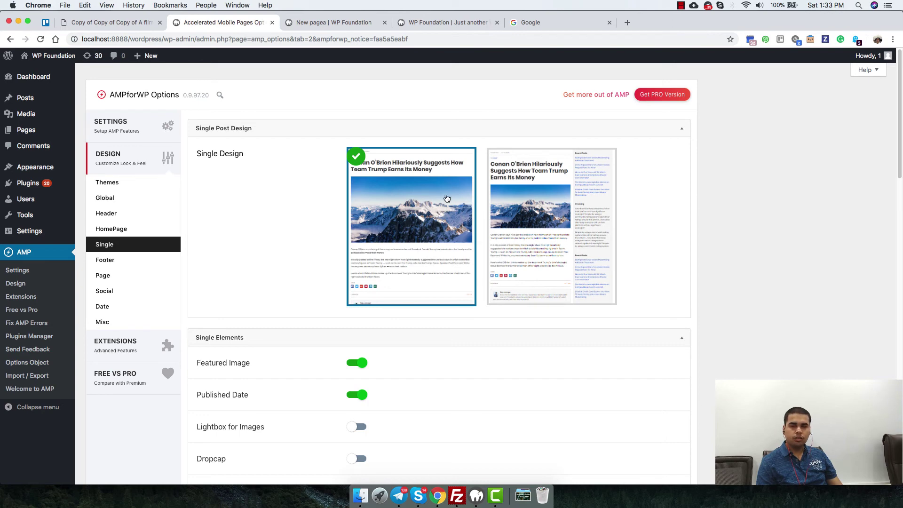
{"action": "left_click", "coordinate": [521, 194]}
{"action": "left_click", "coordinate": [460, 196]}
{"action": "scroll", "coordinate": [330, 207], "scroll_direction": "down", "scroll_amount": 5}
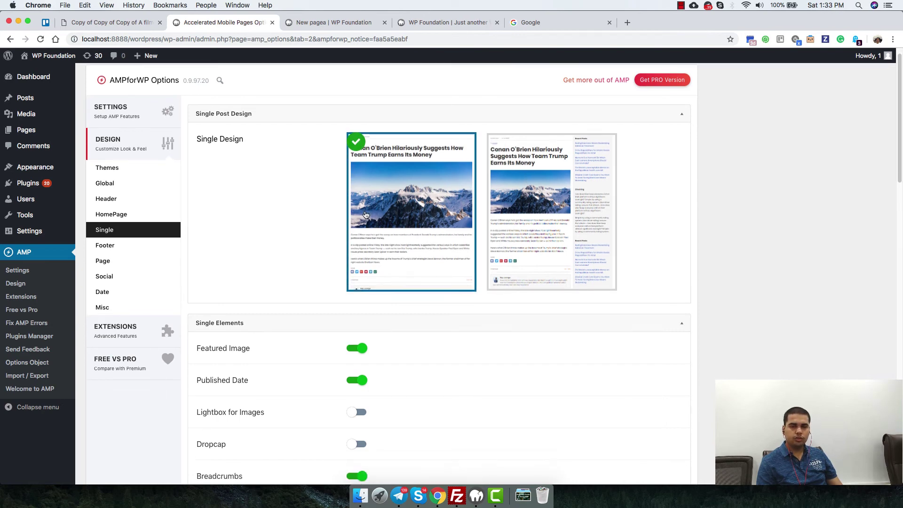
Step: Read the Single Elements options for posts, including Lightbox for Images, Dropcap and Breadcrumbs
{"action": "scroll", "coordinate": [304, 133], "scroll_direction": "down", "scroll_amount": 3}
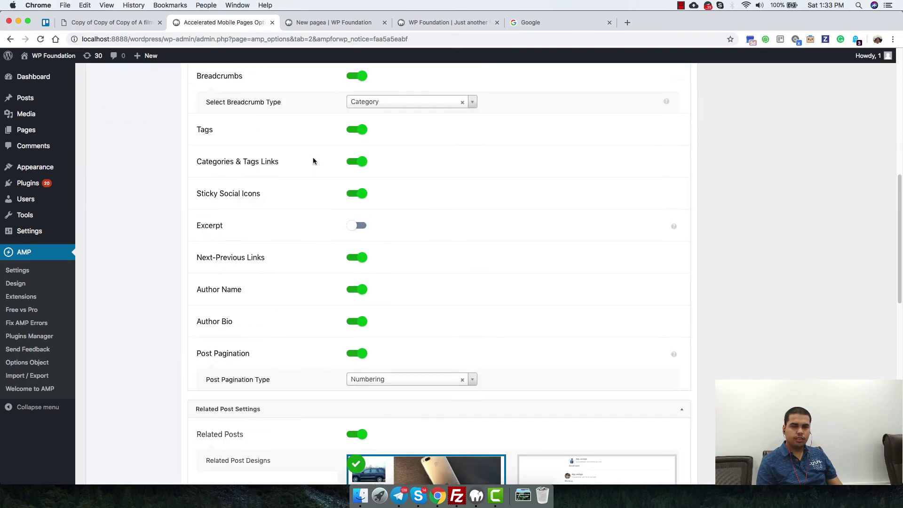
{"action": "scroll", "coordinate": [314, 159], "scroll_direction": "up", "scroll_amount": 8}
{"action": "scroll", "coordinate": [314, 213], "scroll_direction": "down", "scroll_amount": 4}
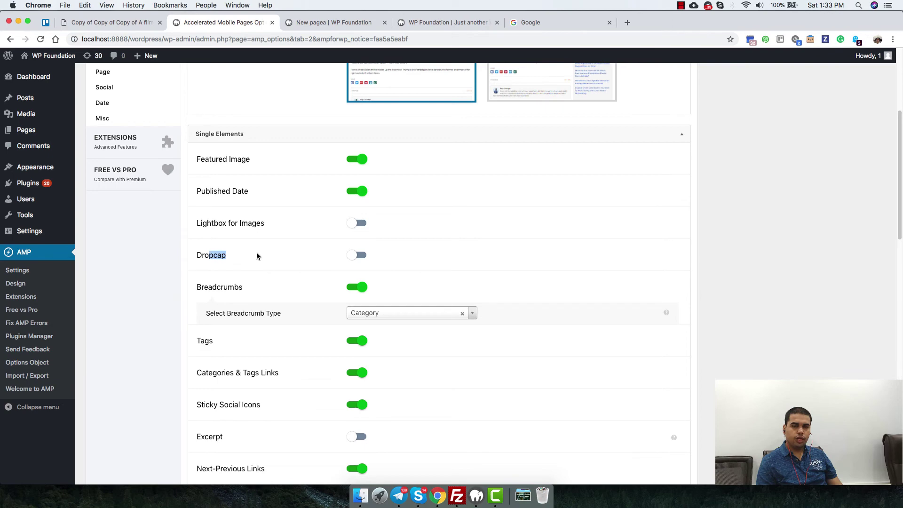
{"action": "scroll", "coordinate": [332, 236], "scroll_direction": "up", "scroll_amount": 4}
{"action": "scroll", "coordinate": [339, 177], "scroll_direction": "down", "scroll_amount": 3}
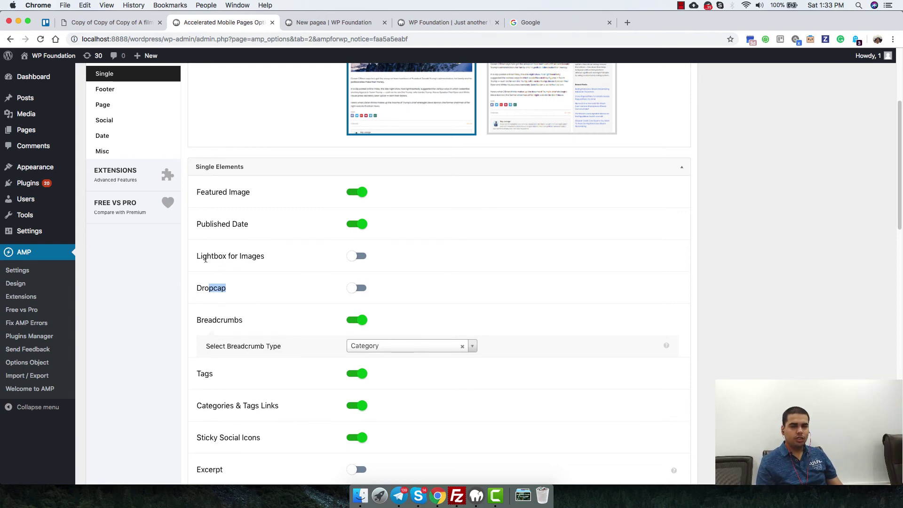
{"action": "left_click_drag", "start_coordinate": [205, 259], "coordinate": [245, 260]}
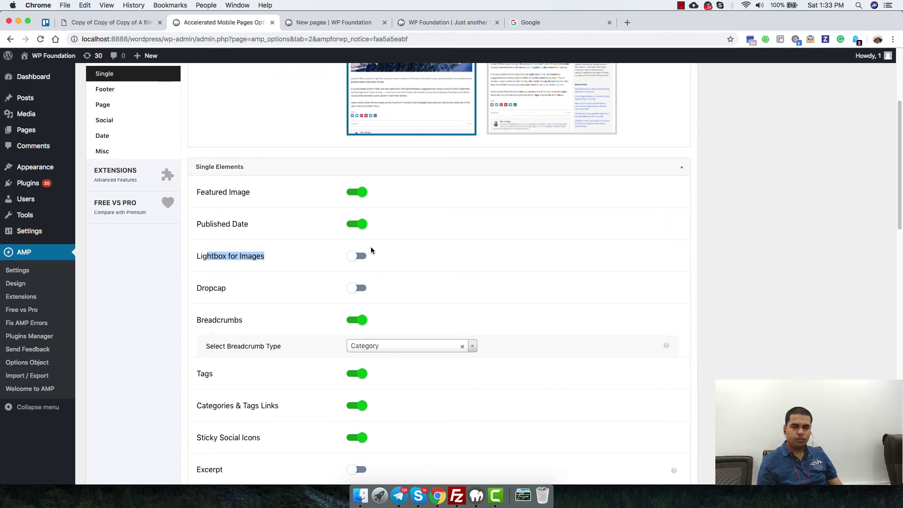
{"action": "scroll", "coordinate": [371, 258], "scroll_direction": "down", "scroll_amount": 2}
Step: Try the Horizontal design in the Related Post Settings before reselecting the Vertical one
{"action": "scroll", "coordinate": [298, 270], "scroll_direction": "down", "scroll_amount": 6}
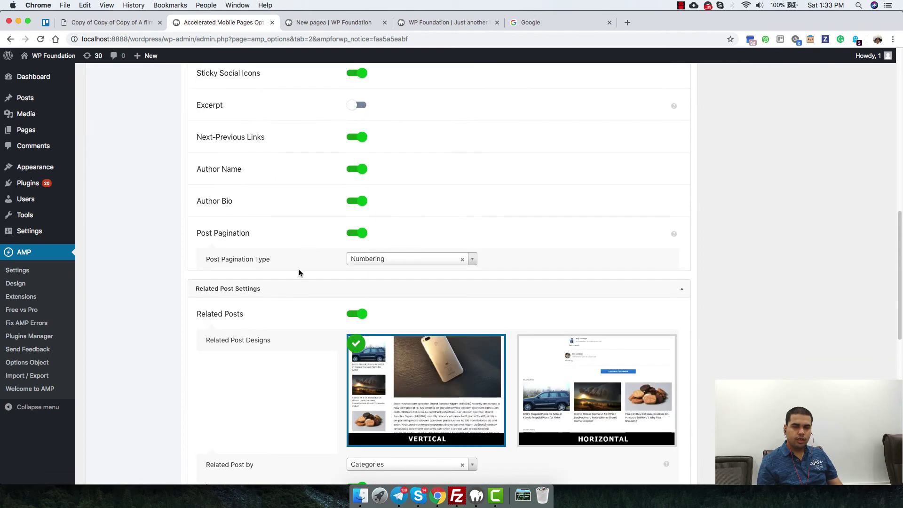
{"action": "scroll", "coordinate": [313, 135], "scroll_direction": "down", "scroll_amount": 5}
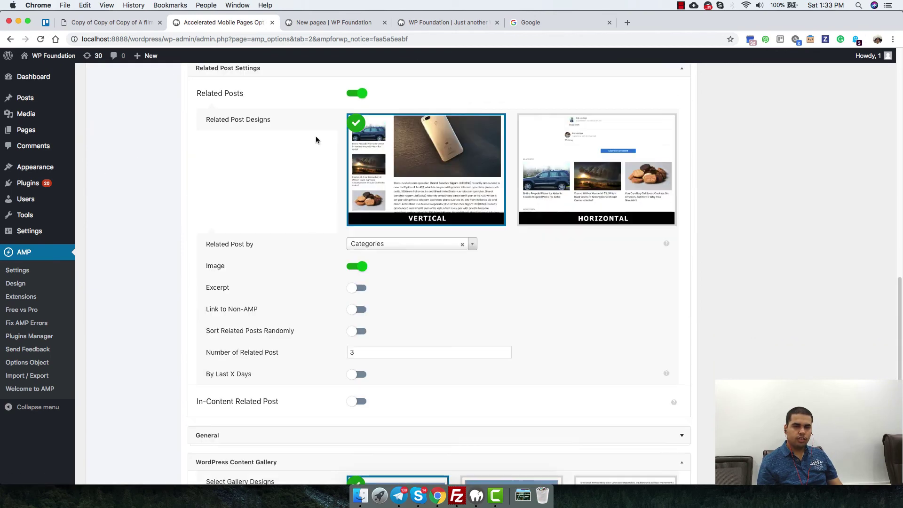
{"action": "left_click", "coordinate": [600, 152]}
{"action": "left_click", "coordinate": [472, 160]}
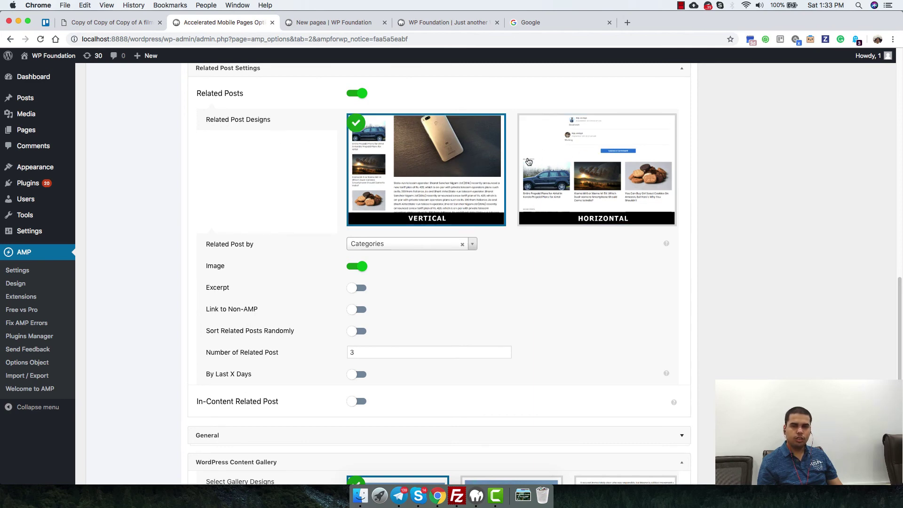
Step: Look through the gallery design and Content Sneak Peek options, expand the General section of the Single settings, and review the whole page
{"action": "scroll", "coordinate": [316, 172], "scroll_direction": "down", "scroll_amount": 5}
{"action": "scroll", "coordinate": [319, 174], "scroll_direction": "down", "scroll_amount": 1}
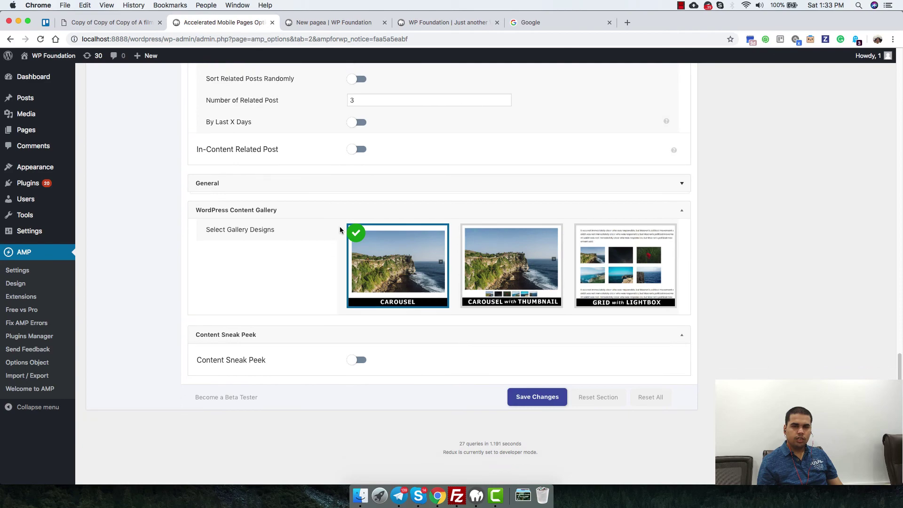
{"action": "left_click", "coordinate": [258, 194]}
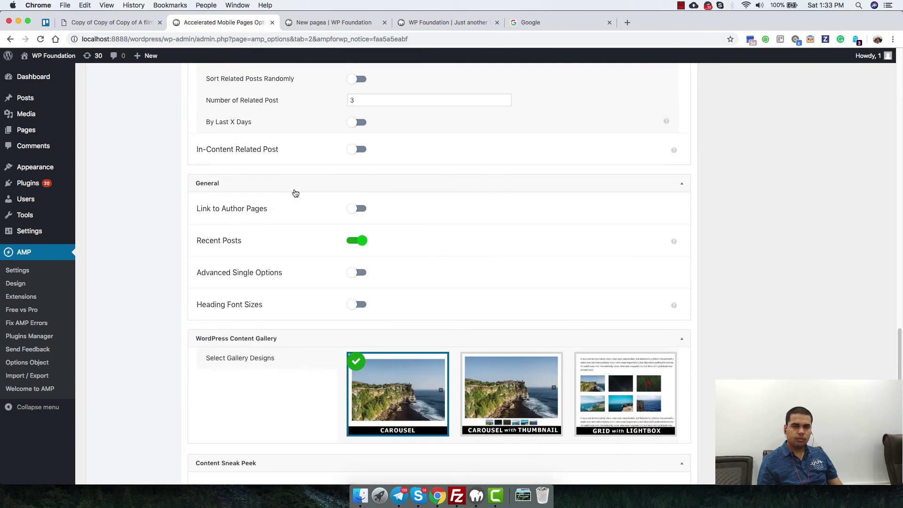
{"action": "scroll", "coordinate": [320, 245], "scroll_direction": "down", "scroll_amount": 3}
{"action": "scroll", "coordinate": [332, 203], "scroll_direction": "up", "scroll_amount": 10}
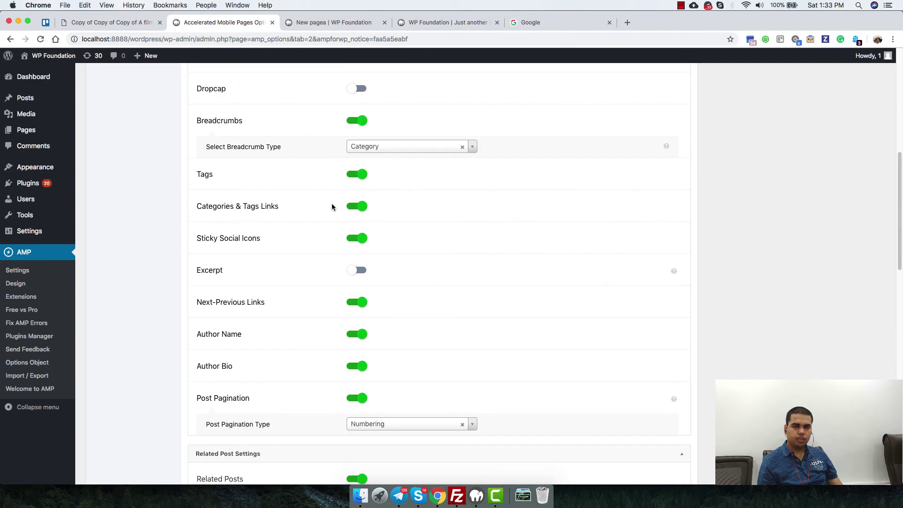
{"action": "scroll", "coordinate": [332, 203], "scroll_direction": "down", "scroll_amount": 10}
{"action": "scroll", "coordinate": [339, 329], "scroll_direction": "up", "scroll_amount": 3}
{"action": "scroll", "coordinate": [332, 310], "scroll_direction": "up", "scroll_amount": 10}
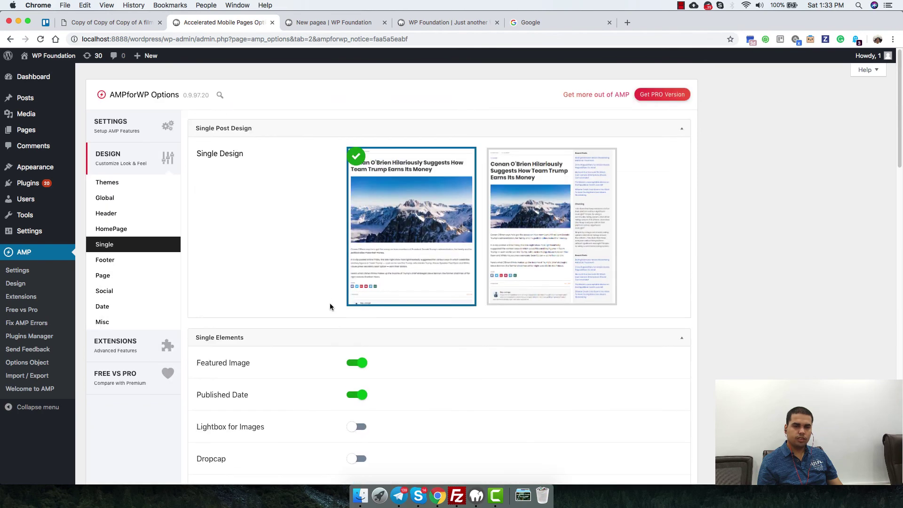
Step: Open the Footer design settings and look through the footer type, general toggles and Advanced Footer Design option
{"action": "left_click", "coordinate": [136, 260]}
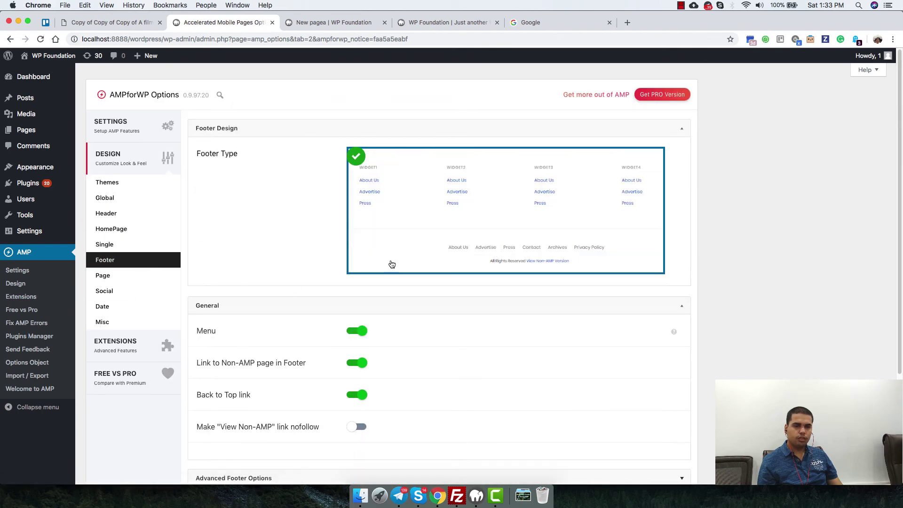
{"action": "scroll", "coordinate": [391, 204], "scroll_direction": "down", "scroll_amount": 3}
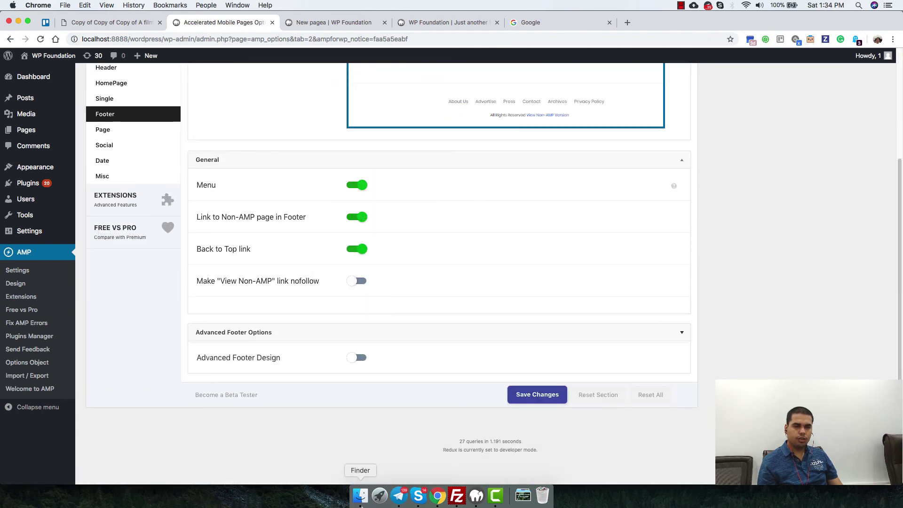
{"action": "scroll", "coordinate": [331, 361], "scroll_direction": "up", "scroll_amount": 3}
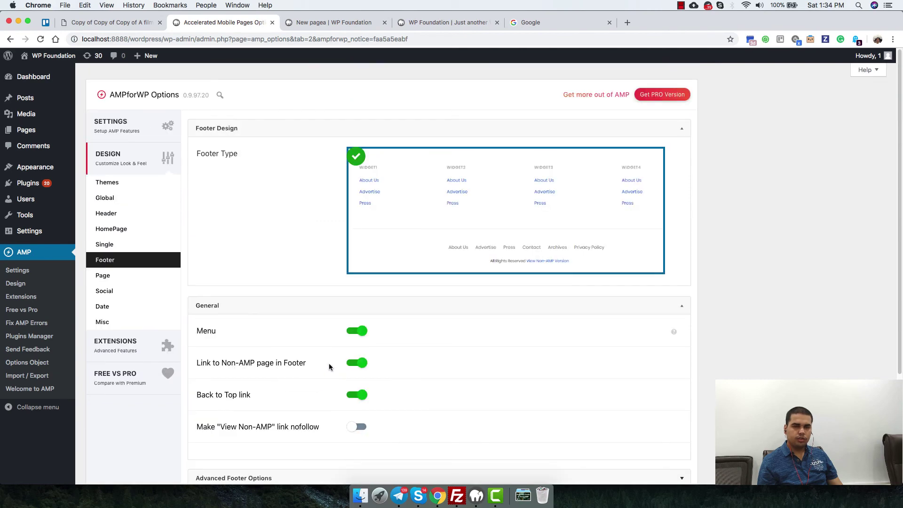
Step: Open the Page design settings and read the options from Featured Image to Sticky Social Icons
{"action": "left_click", "coordinate": [143, 276]}
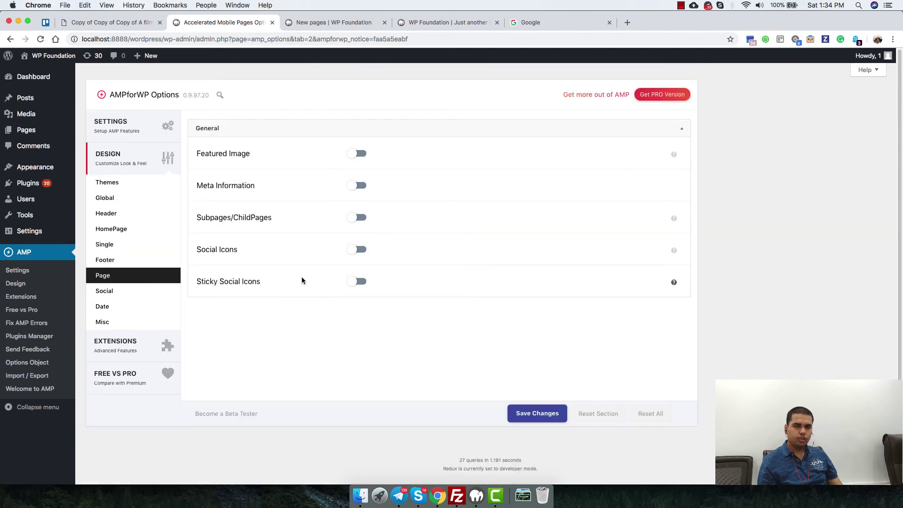
{"action": "left_click_drag", "start_coordinate": [303, 280], "coordinate": [303, 154]}
{"action": "left_click_drag", "start_coordinate": [306, 187], "coordinate": [301, 188]}
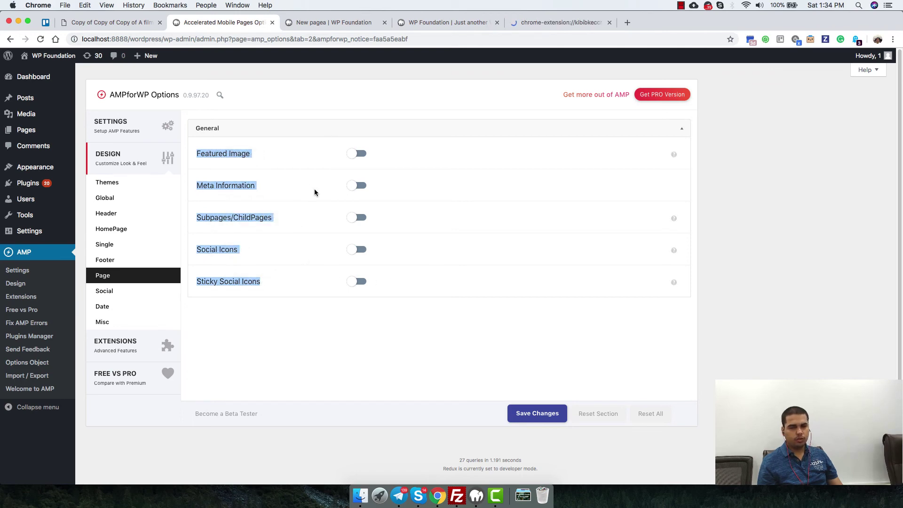
Step: Open the Social design settings, look through the sharing networks, and enable Facebook Like Button and Facebook
{"action": "left_click", "coordinate": [104, 290]}
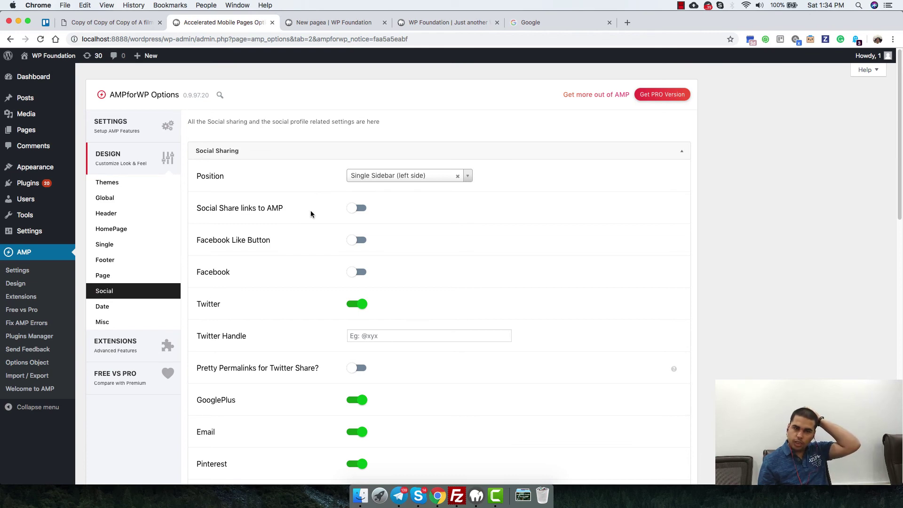
{"action": "scroll", "coordinate": [310, 214], "scroll_direction": "down", "scroll_amount": 20}
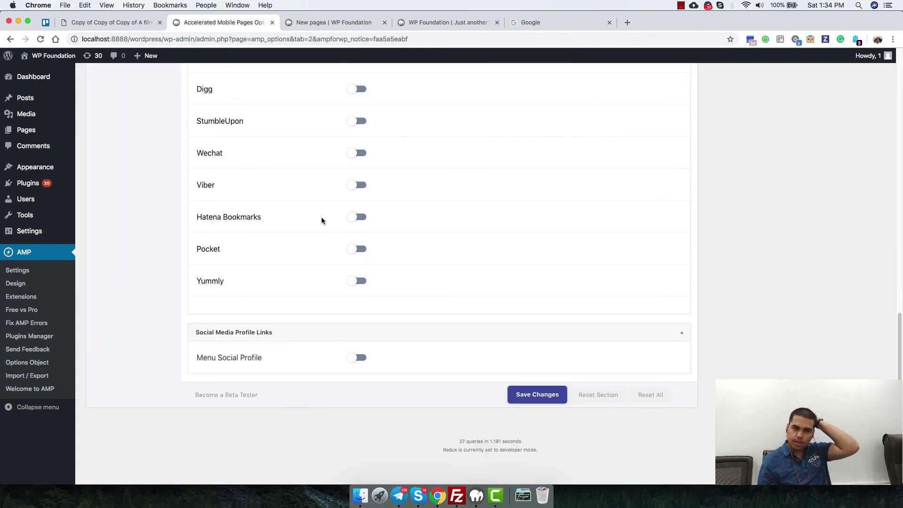
{"action": "scroll", "coordinate": [321, 219], "scroll_direction": "up", "scroll_amount": 20}
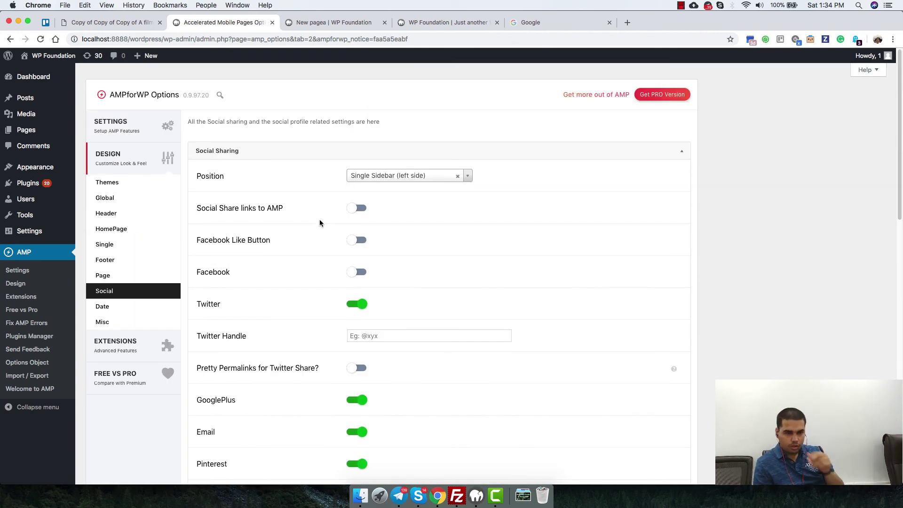
{"action": "left_click", "coordinate": [357, 240]}
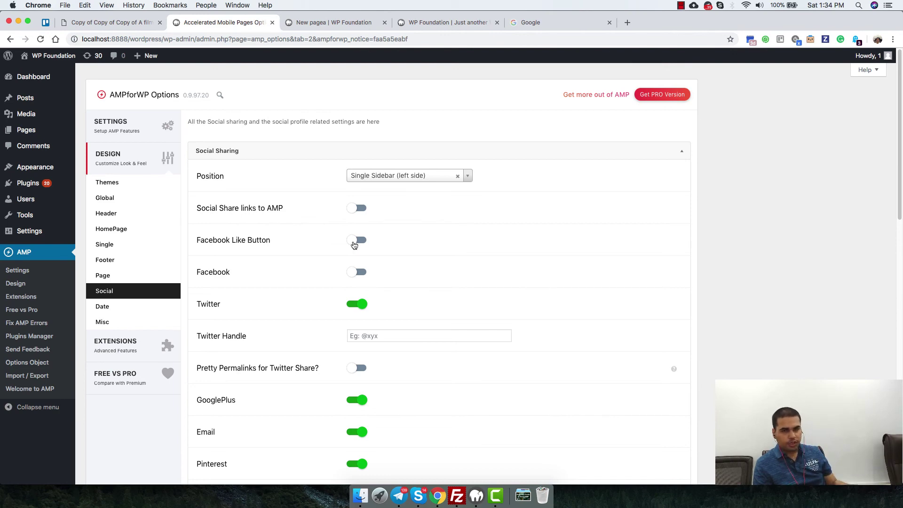
{"action": "left_click", "coordinate": [359, 272]}
Step: Try the Social Share links to AMP and Pretty Permalinks for Twitter Share options, and check the Twitter Handle field
{"action": "left_click", "coordinate": [358, 208]}
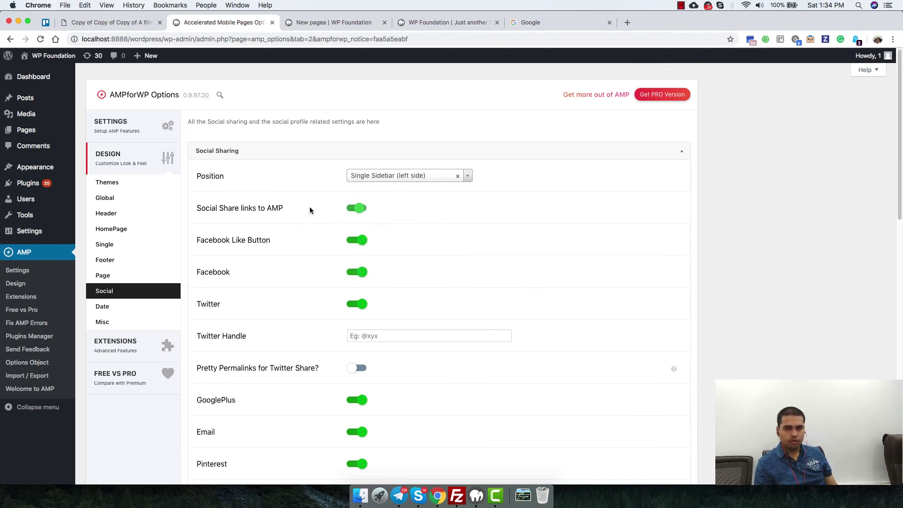
{"action": "scroll", "coordinate": [343, 239], "scroll_direction": "down", "scroll_amount": 4}
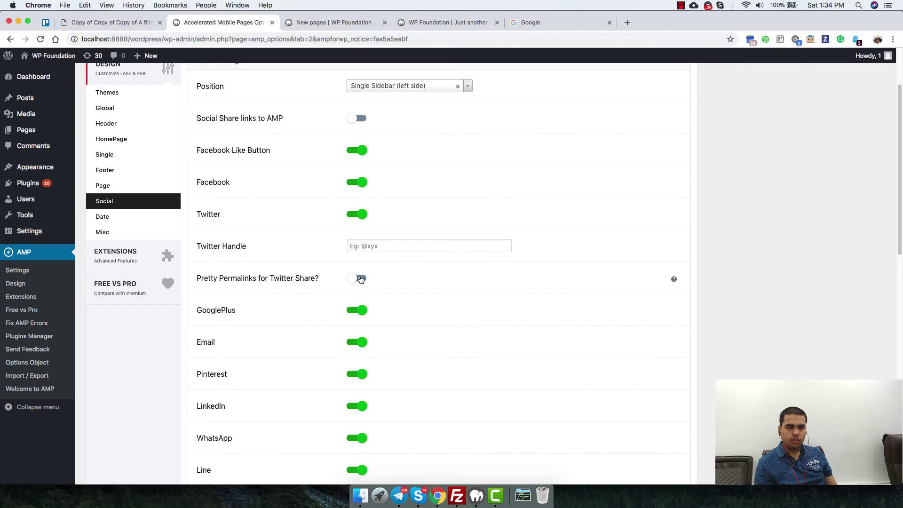
{"action": "left_click", "coordinate": [381, 245]}
{"action": "left_click", "coordinate": [358, 278]}
Step: Enable Reddit, Telegram and Pocket in the social sharing networks
{"action": "scroll", "coordinate": [343, 282], "scroll_direction": "down", "scroll_amount": 10}
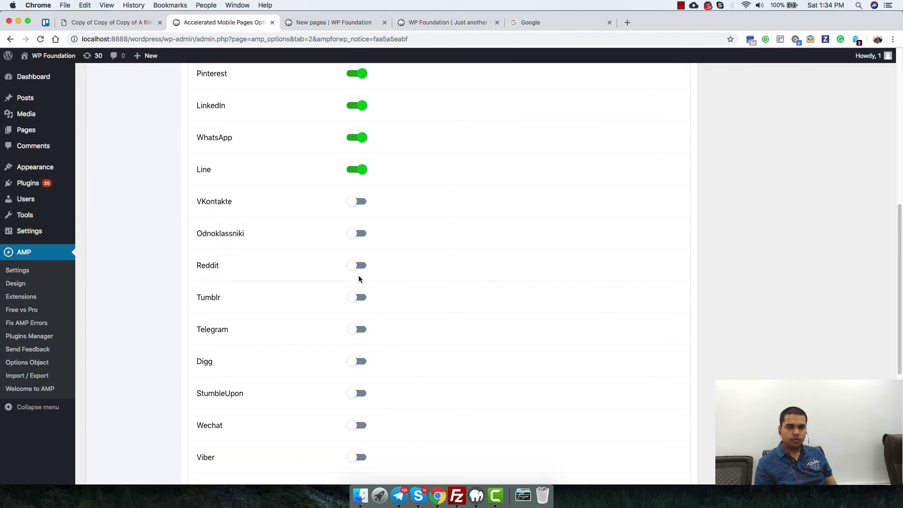
{"action": "left_click", "coordinate": [357, 265]}
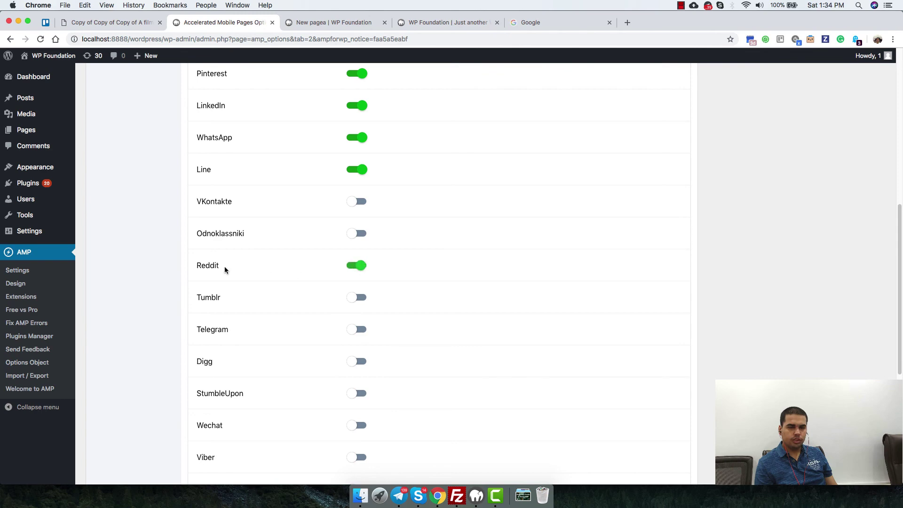
{"action": "left_click", "coordinate": [356, 331]}
{"action": "scroll", "coordinate": [358, 337], "scroll_direction": "down", "scroll_amount": 5}
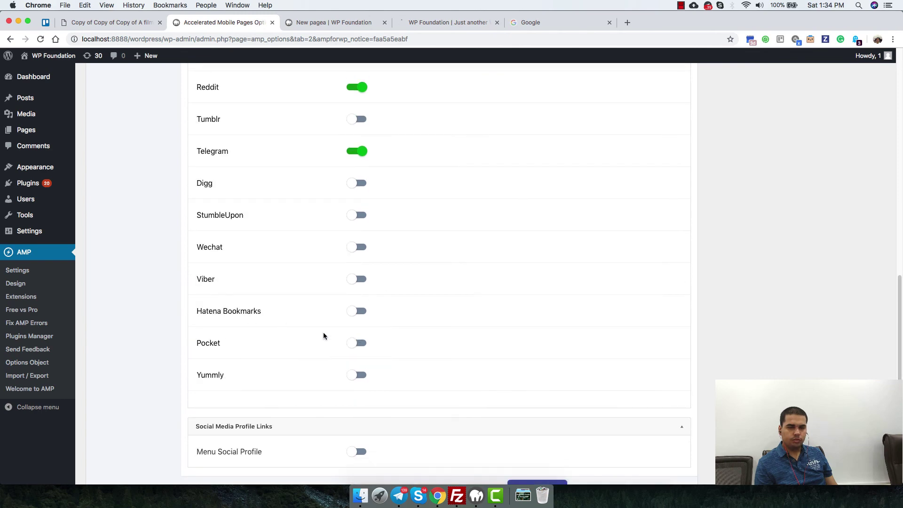
{"action": "left_click", "coordinate": [352, 343]}
{"action": "scroll", "coordinate": [282, 191], "scroll_direction": "down", "scroll_amount": 3}
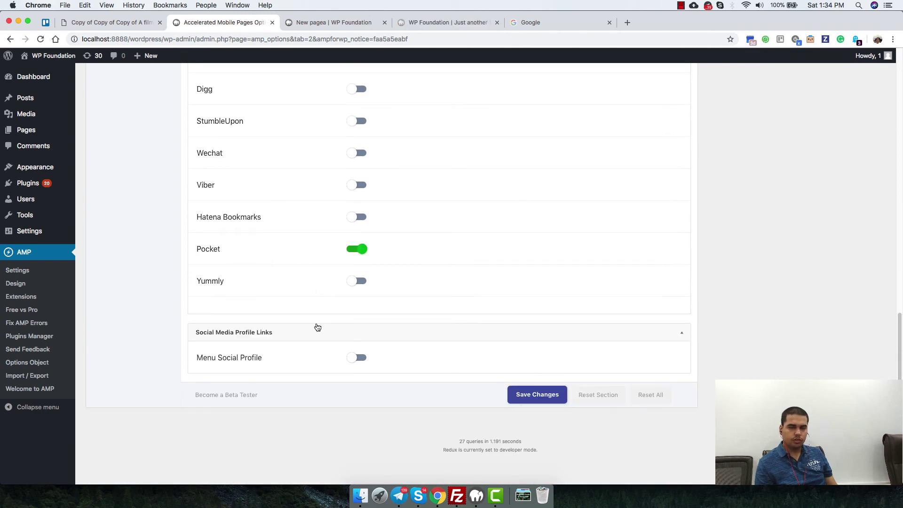
Step: Enable Menu Social Profile, look through its profile link fields, and review the social sharing list
{"action": "left_click", "coordinate": [362, 361]}
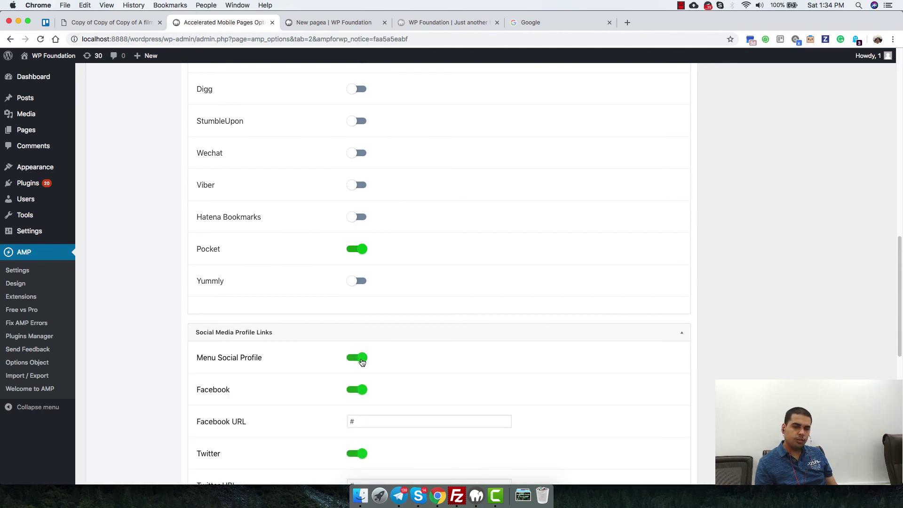
{"action": "scroll", "coordinate": [361, 361], "scroll_direction": "down", "scroll_amount": 8}
{"action": "scroll", "coordinate": [355, 304], "scroll_direction": "up", "scroll_amount": 20}
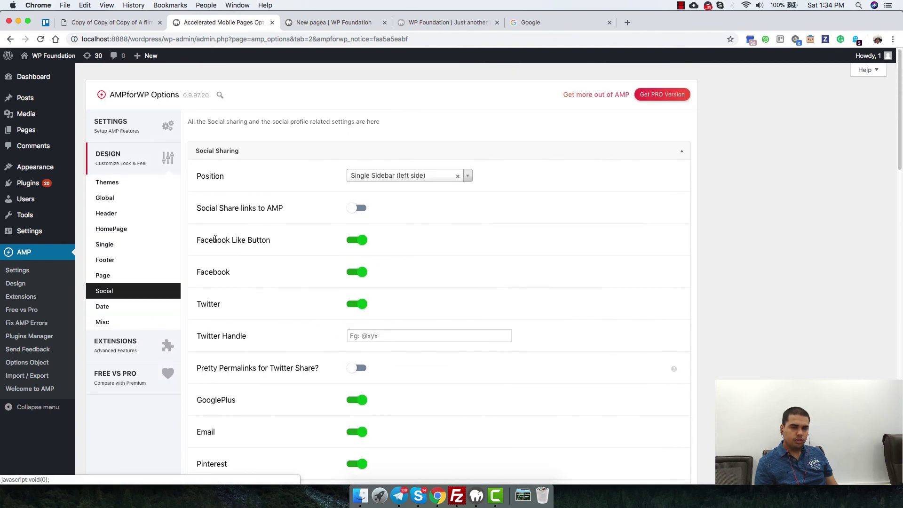
{"action": "scroll", "coordinate": [254, 240], "scroll_direction": "down", "scroll_amount": 10}
{"action": "scroll", "coordinate": [242, 306], "scroll_direction": "up", "scroll_amount": 9}
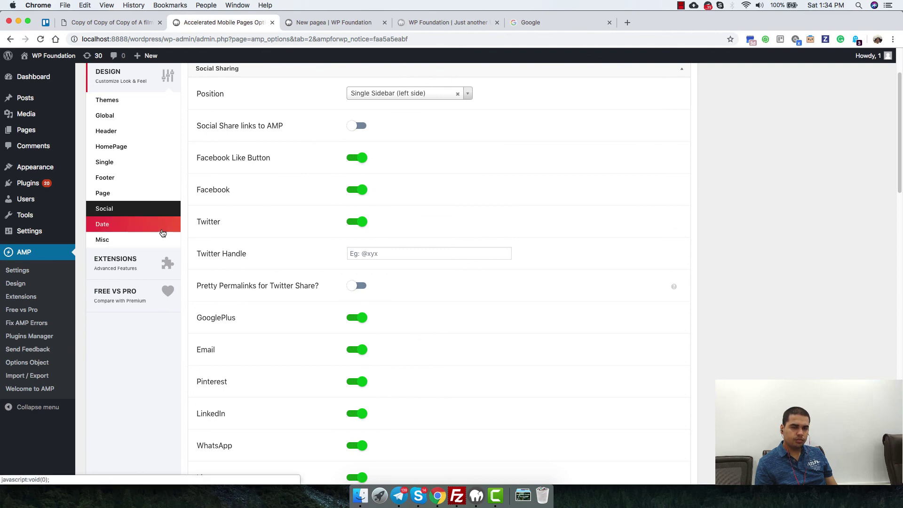
Step: Open the Date design settings and try showing the date as Modified Date before reselecting Published Date
{"action": "left_click", "coordinate": [163, 230]}
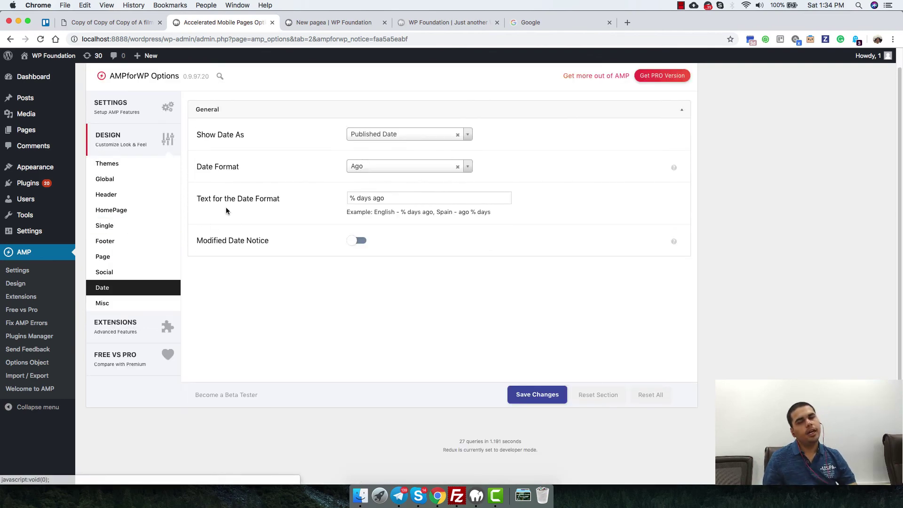
{"action": "left_click", "coordinate": [403, 135]}
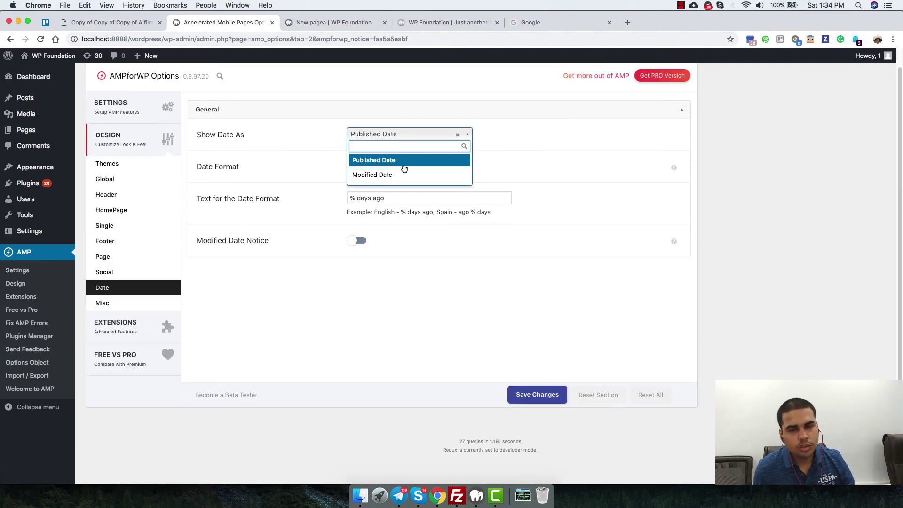
{"action": "left_click", "coordinate": [402, 176]}
{"action": "left_click", "coordinate": [408, 128]}
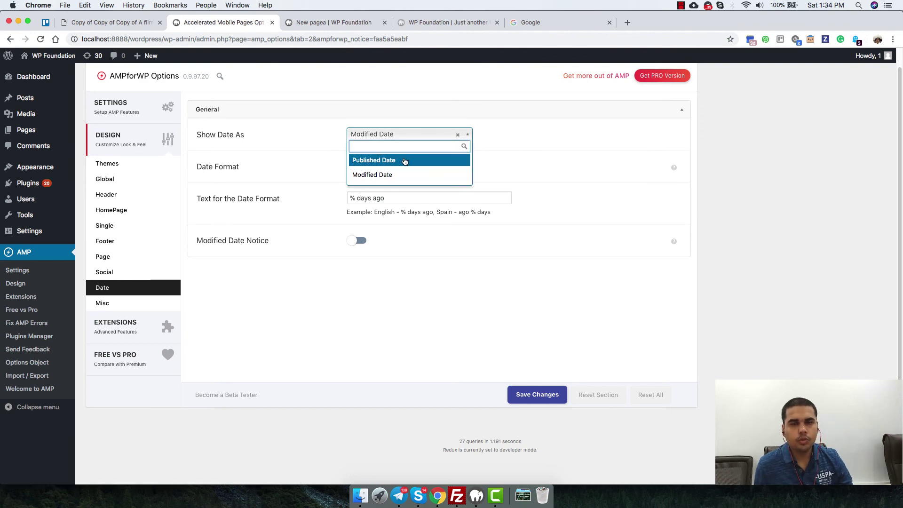
{"action": "left_click", "coordinate": [405, 160]}
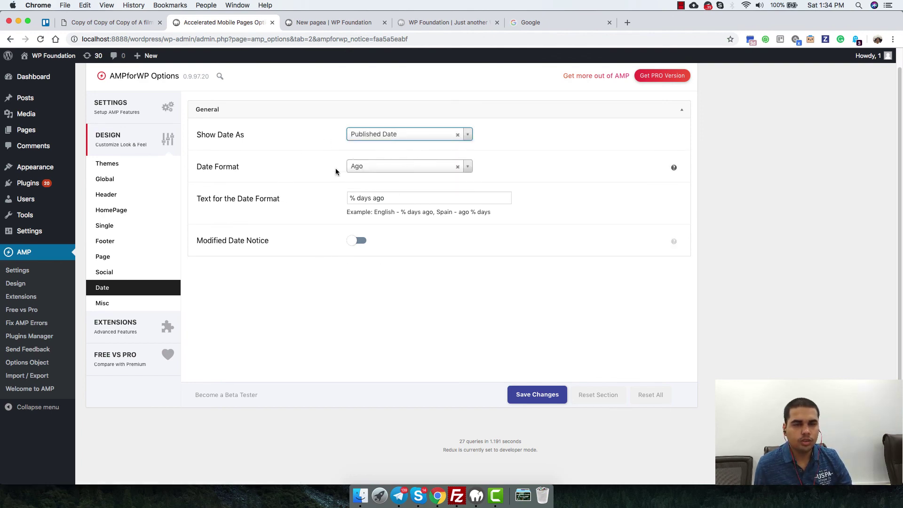
Step: Open the Misc design settings and review the RTL Support and Sub-Categories under Category options
{"action": "left_click", "coordinate": [159, 303]}
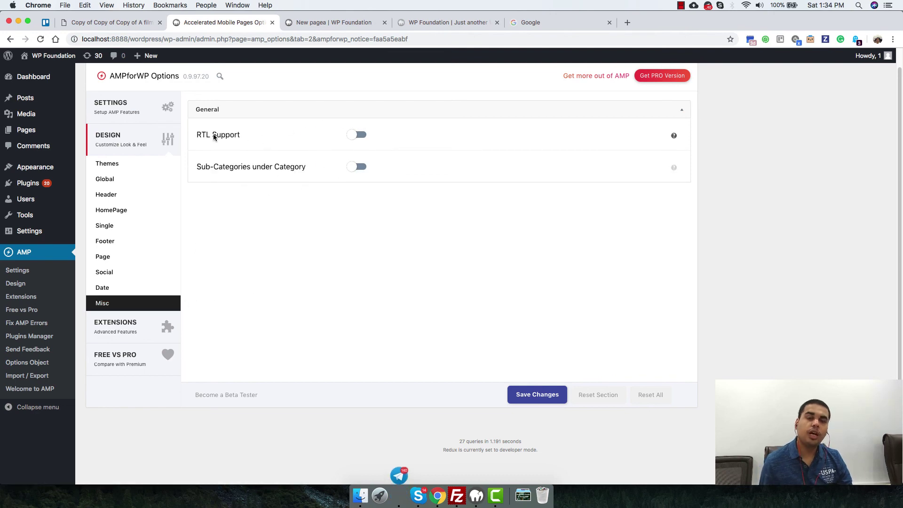
{"action": "triple_click", "coordinate": [248, 134]}
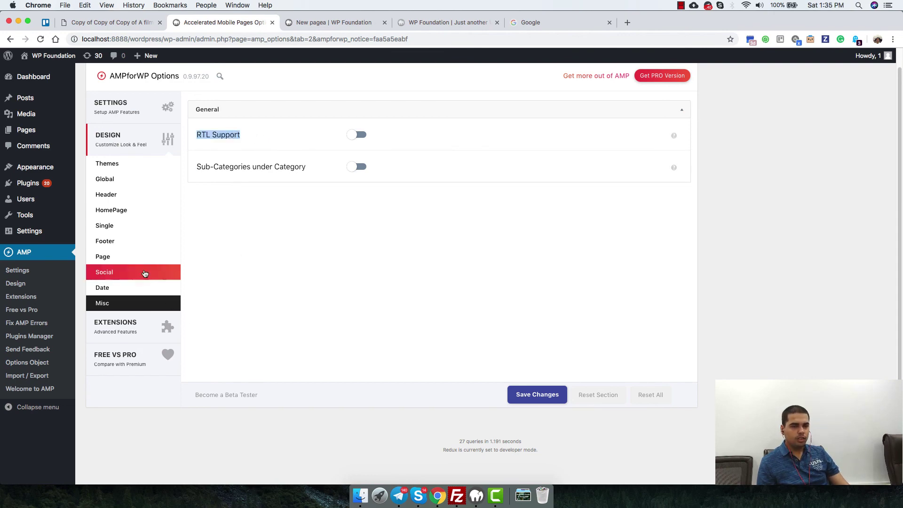
{"action": "scroll", "coordinate": [291, 169], "scroll_direction": "up", "scroll_amount": 1}
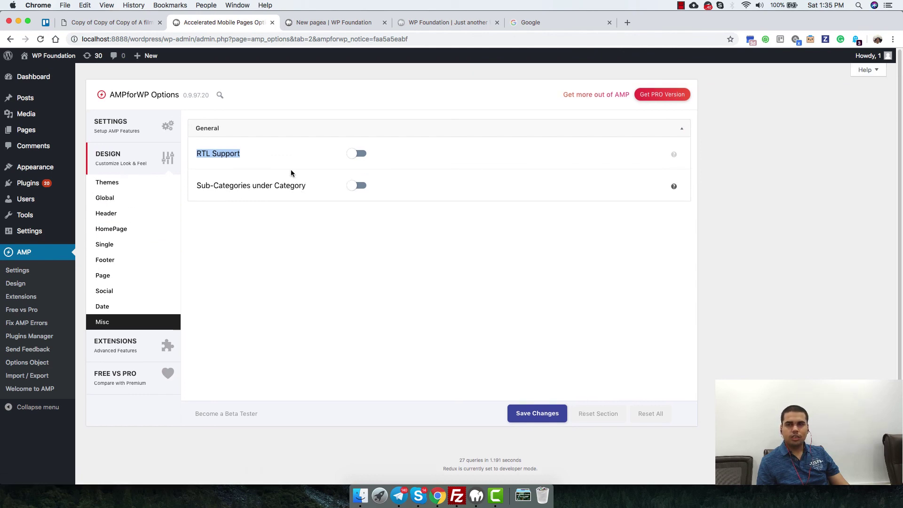
Step: Return to the main AMP settings and look through the Page Builder, General, Advertisement, SEO, PWA, Performance and Analytics sections
{"action": "left_click", "coordinate": [141, 111]}
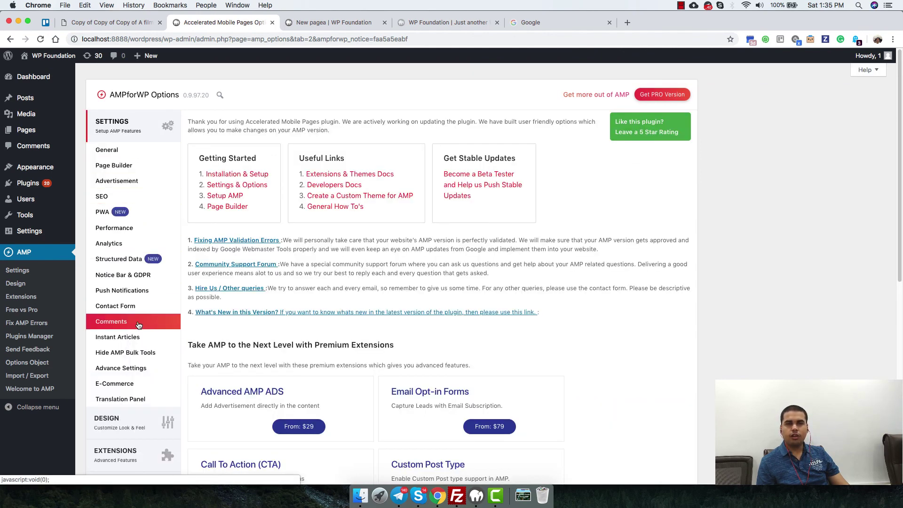
{"action": "left_click", "coordinate": [131, 165]}
{"action": "left_click", "coordinate": [139, 151]}
{"action": "left_click", "coordinate": [141, 181]}
{"action": "left_click", "coordinate": [152, 198]}
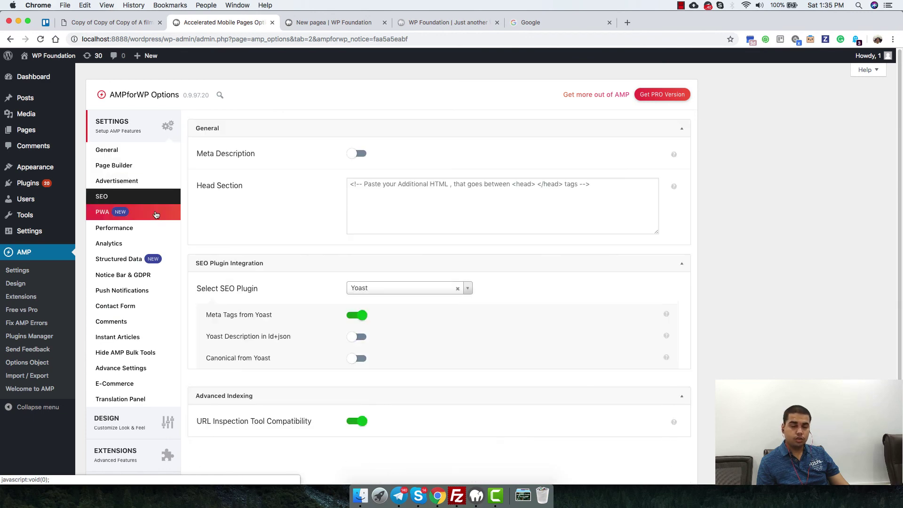
{"action": "left_click", "coordinate": [154, 212]}
{"action": "left_click", "coordinate": [156, 229]}
{"action": "left_click", "coordinate": [157, 244]}
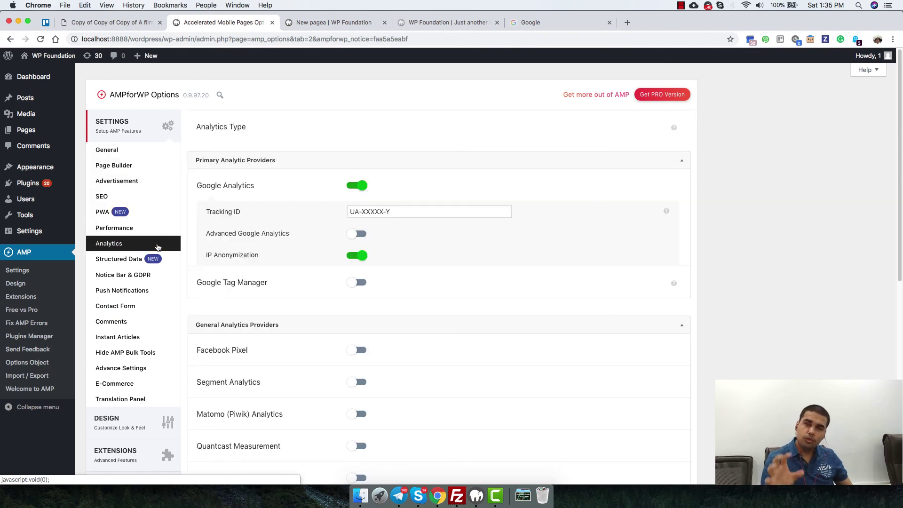